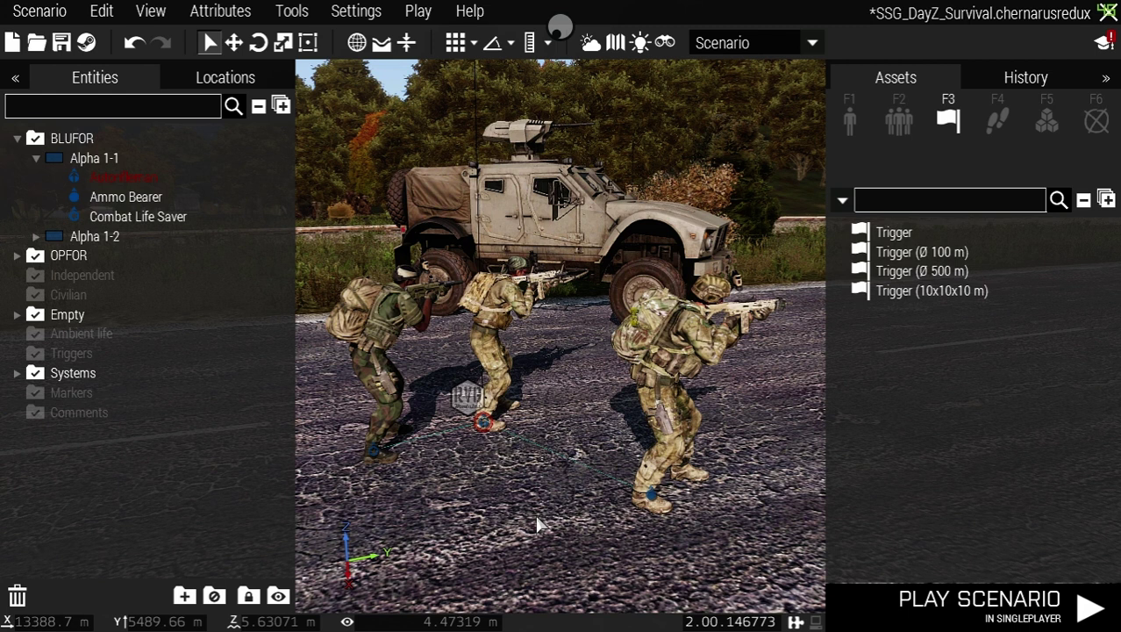
# Step: Place a Create Diary Record module from the Intel systems on the map, out at sea beside the existing RVG modules
pyautogui.press('F5')
pyautogui.click(843, 327)
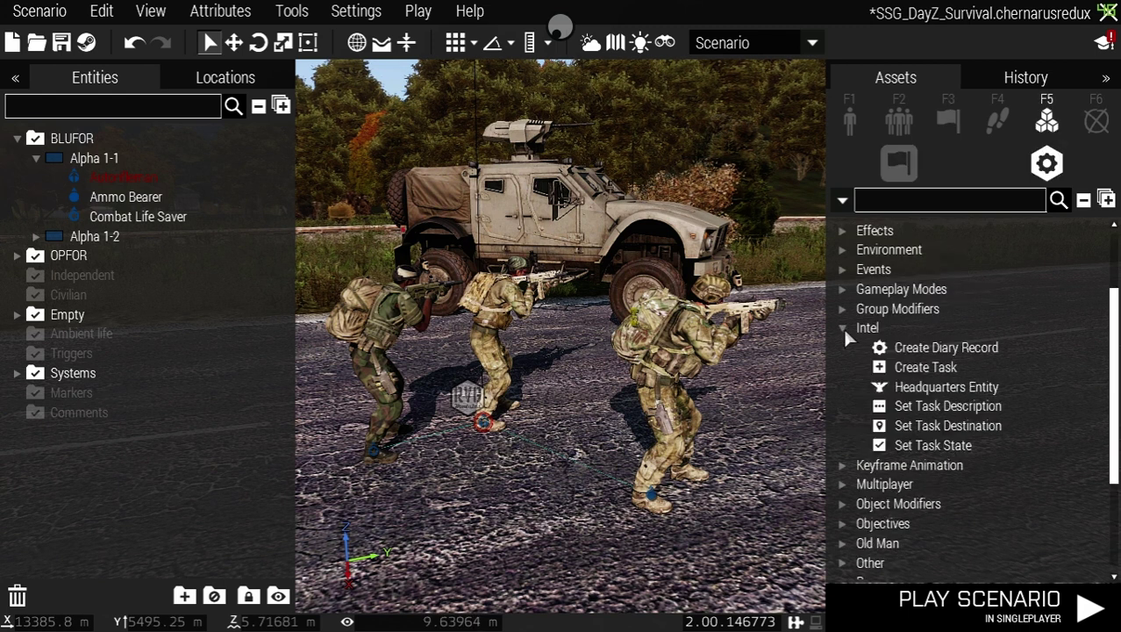
pyautogui.press('m')
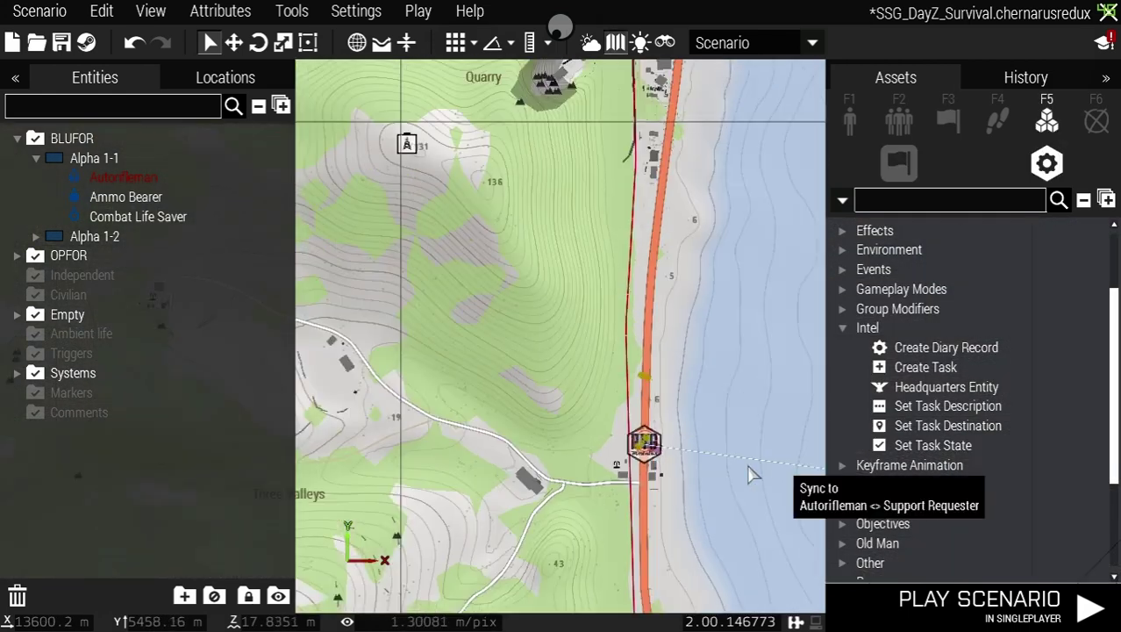
pyautogui.scroll(-5, 735, 427)
pyautogui.moveTo(721, 440); pyautogui.dragTo(451, 346, button='right')
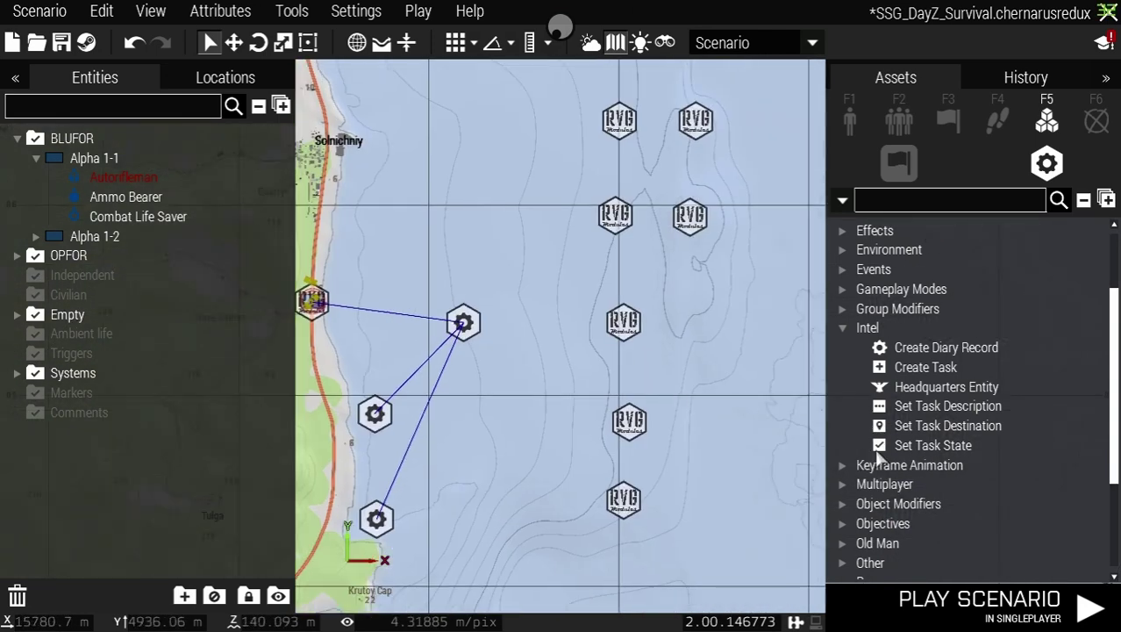
pyautogui.click(923, 348)
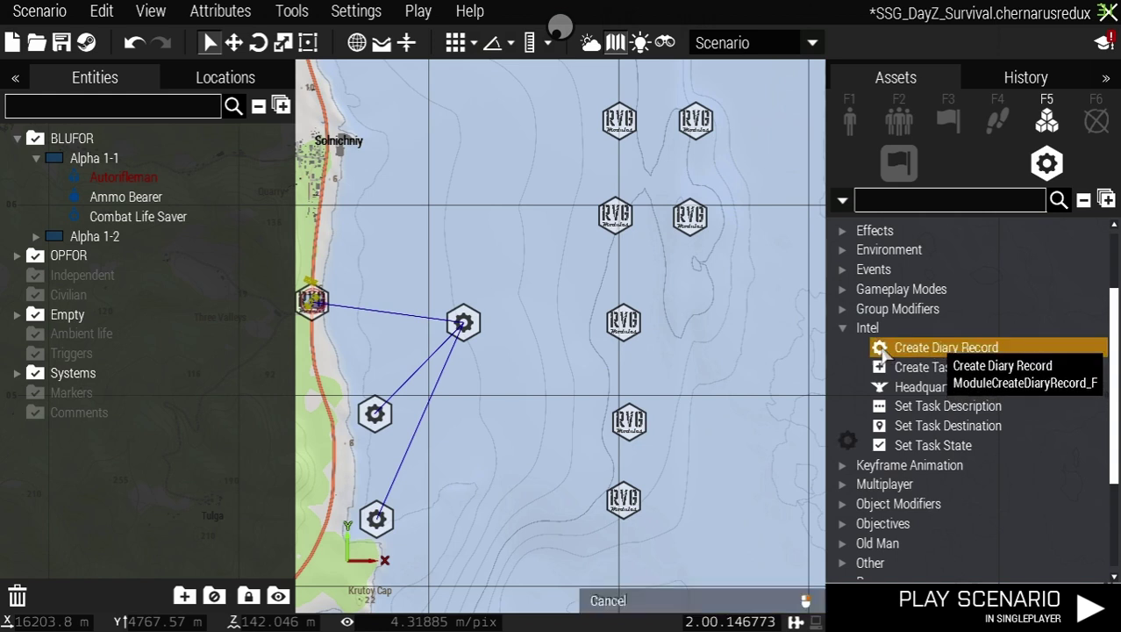
pyautogui.click(691, 321)
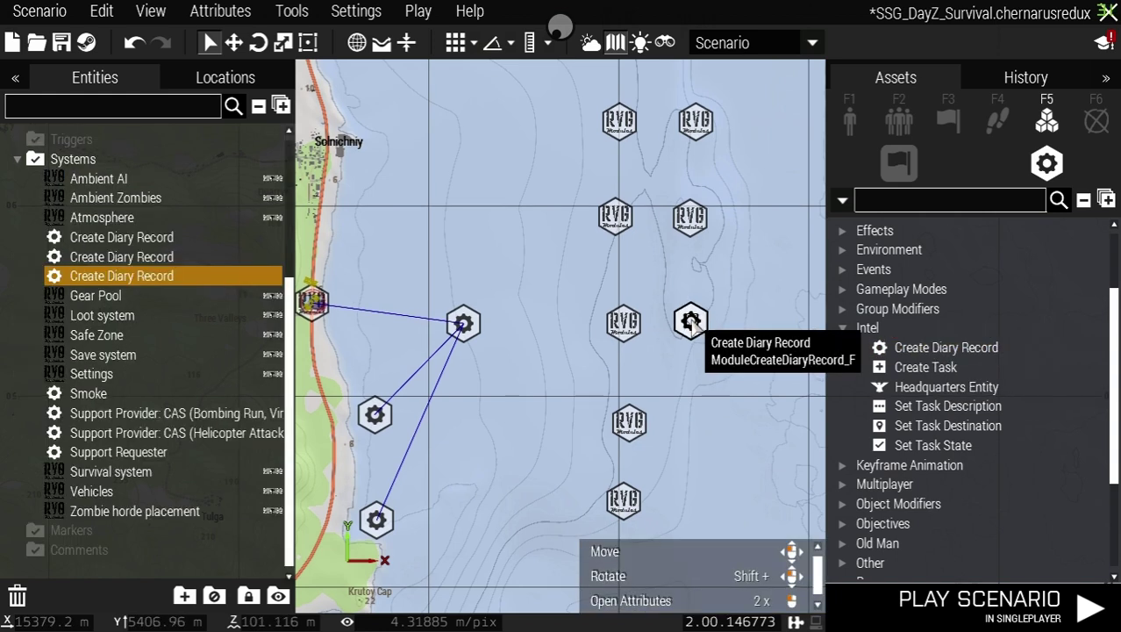
# Step: Set the new diary record's owner to All playable units in its attributes
pyautogui.rightClick(690, 321)
pyautogui.click(760, 609)
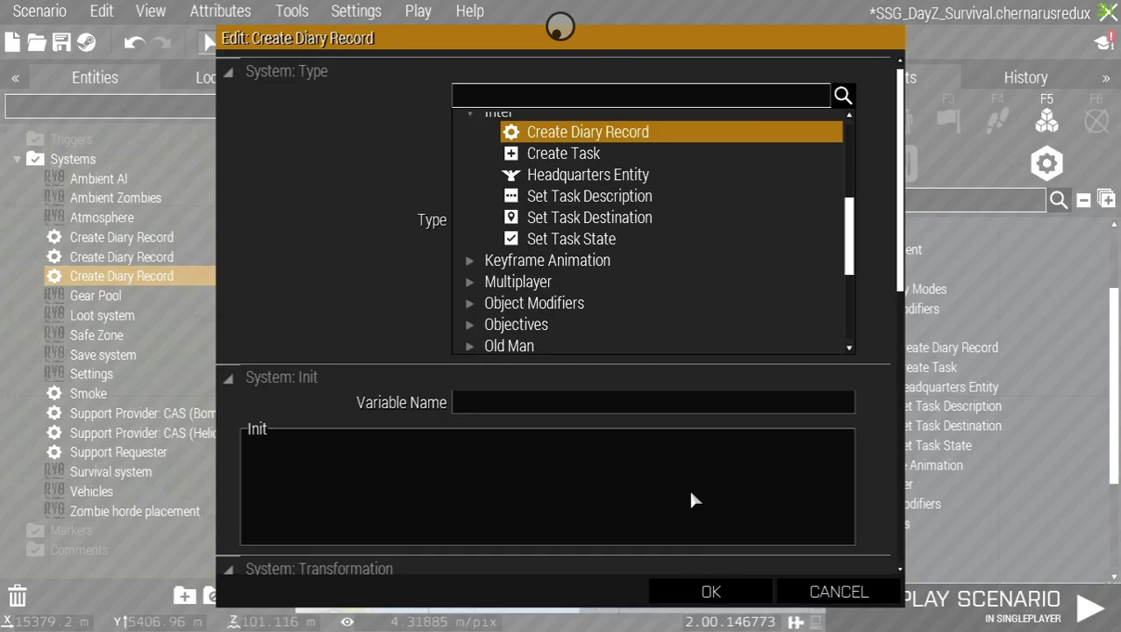
pyautogui.scroll(-2, 633, 401)
pyautogui.scroll(-6, 636, 411)
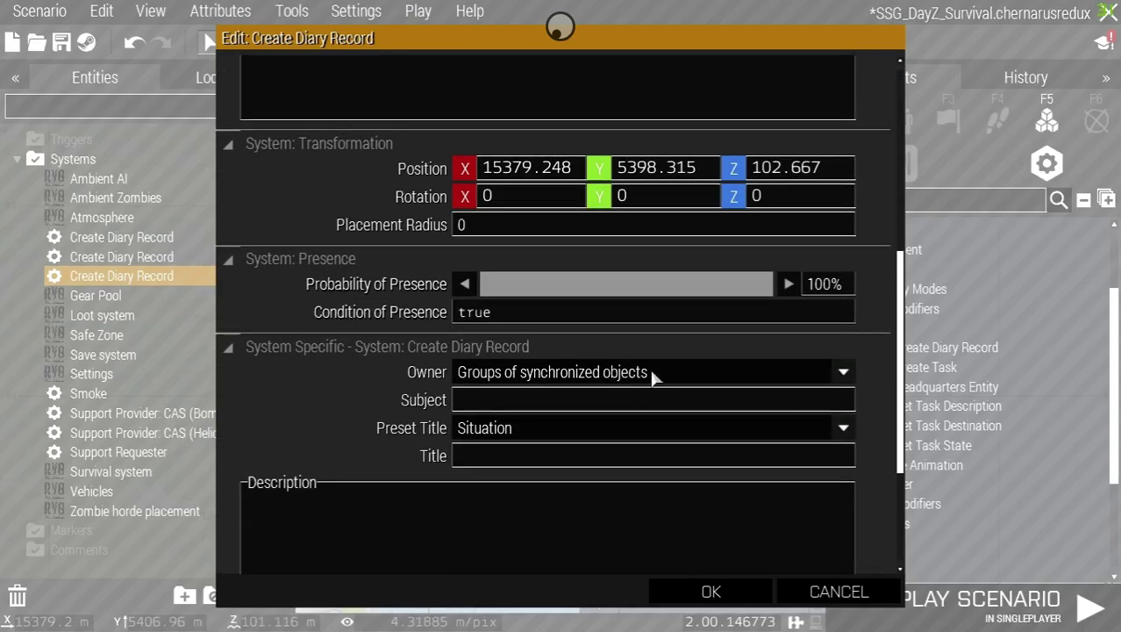
pyautogui.scroll(-1, 648, 367)
pyautogui.click(623, 335)
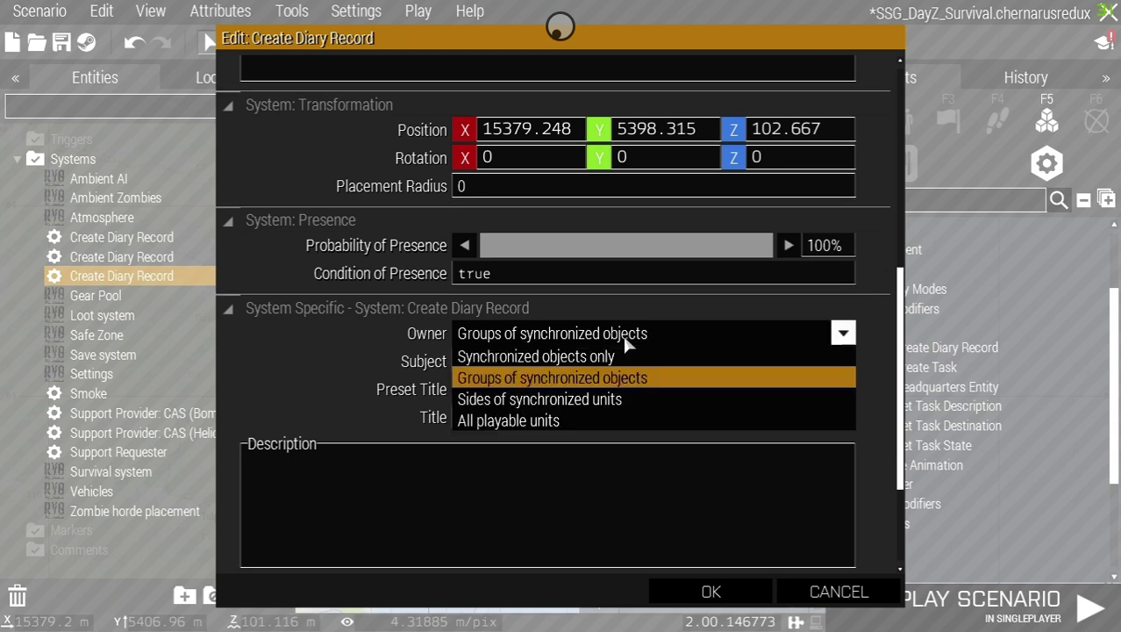
pyautogui.click(576, 421)
# Step: Choose Situation as the diary record's preset title and enter "Zombies Apocalypse" as its title
pyautogui.click(545, 391)
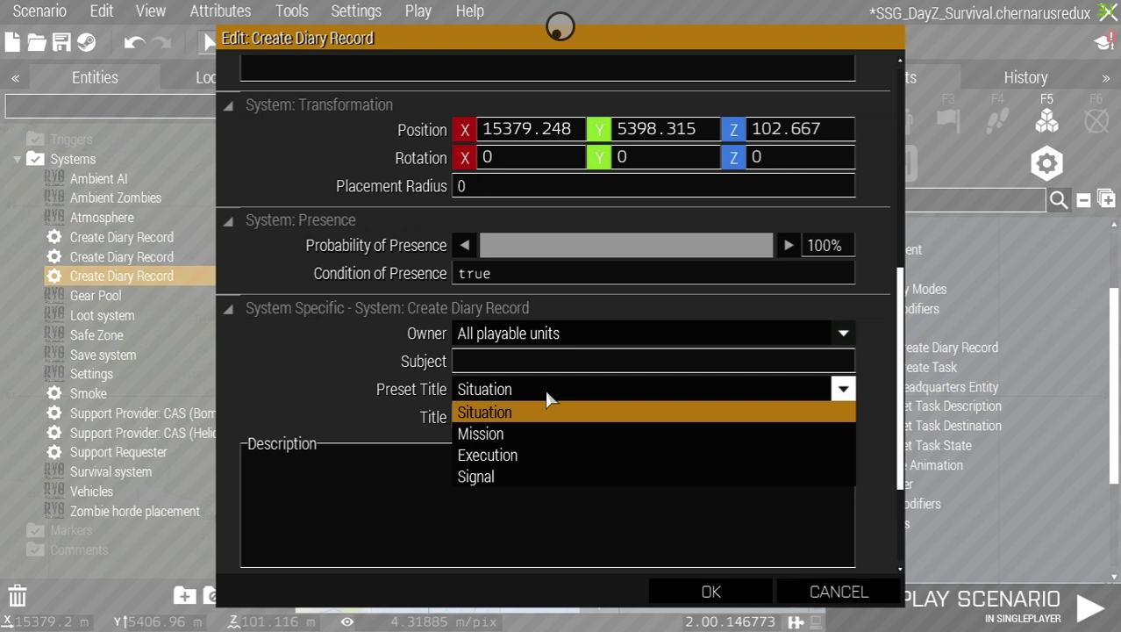
pyautogui.click(525, 413)
pyautogui.click(514, 417)
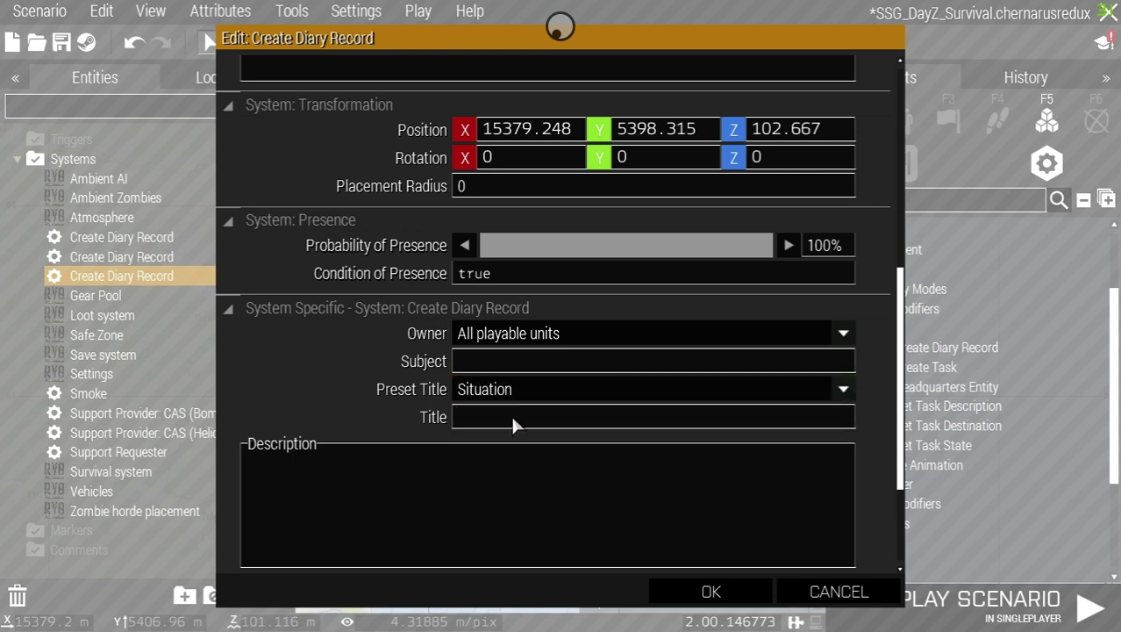
pyautogui.write('Zombies Apocalypse')
# Step: Enter the description "Chernarus is a Zombie filled waste land, with enemy CSAT units moving in" and apply the record's attributes
pyautogui.click(502, 463)
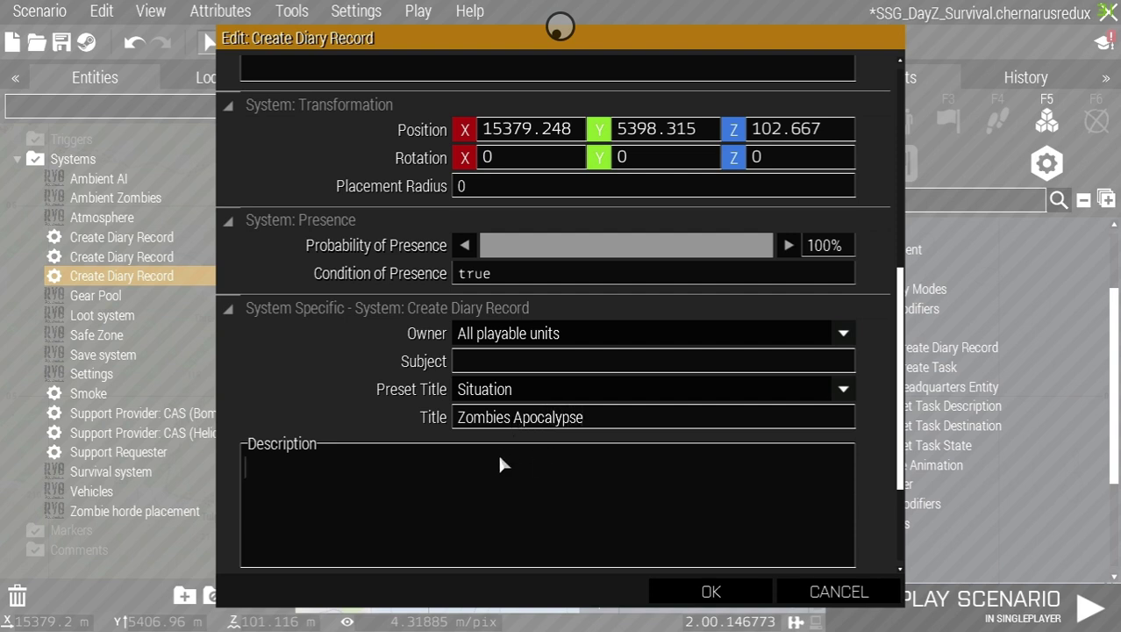
pyautogui.write('Chernarus')
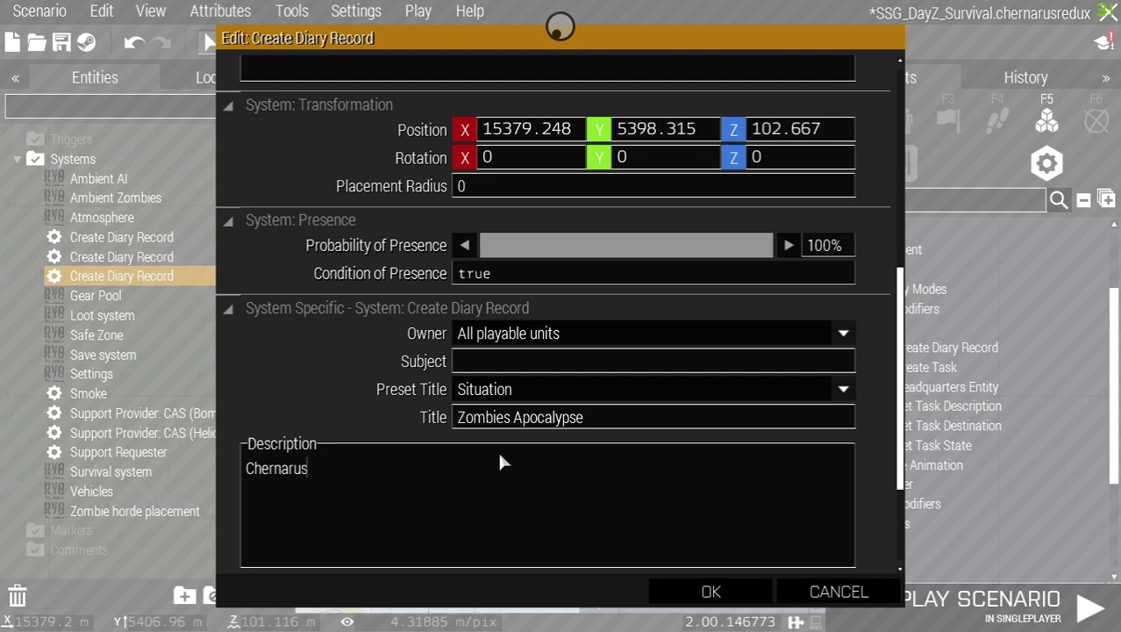
pyautogui.write(' is a Zombie fi')
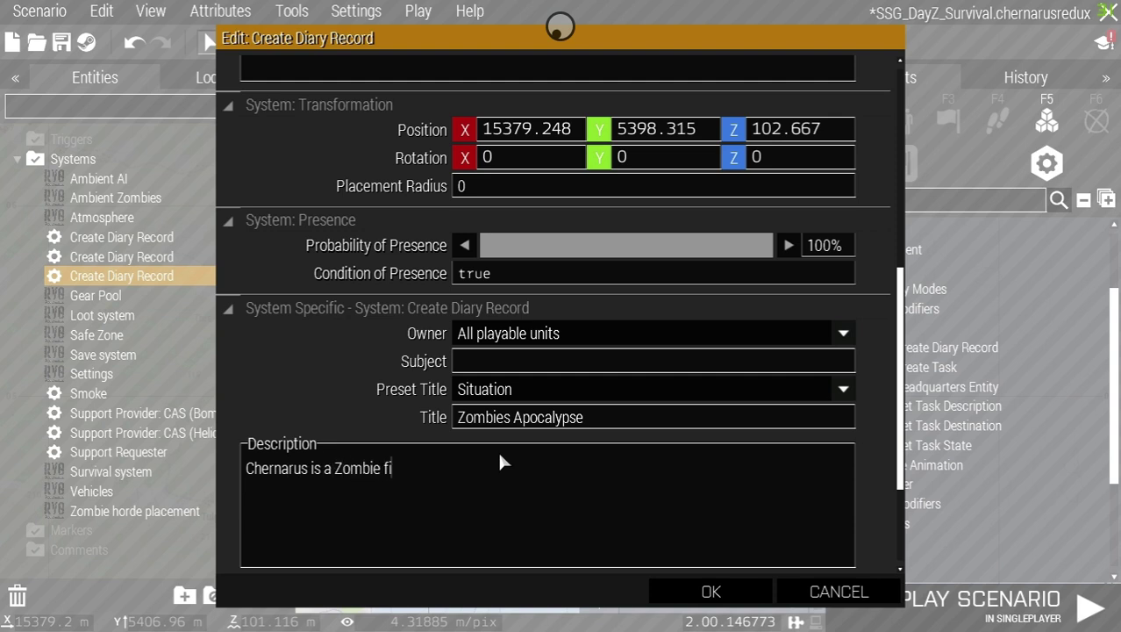
pyautogui.write('lled waste land, with enemy C')
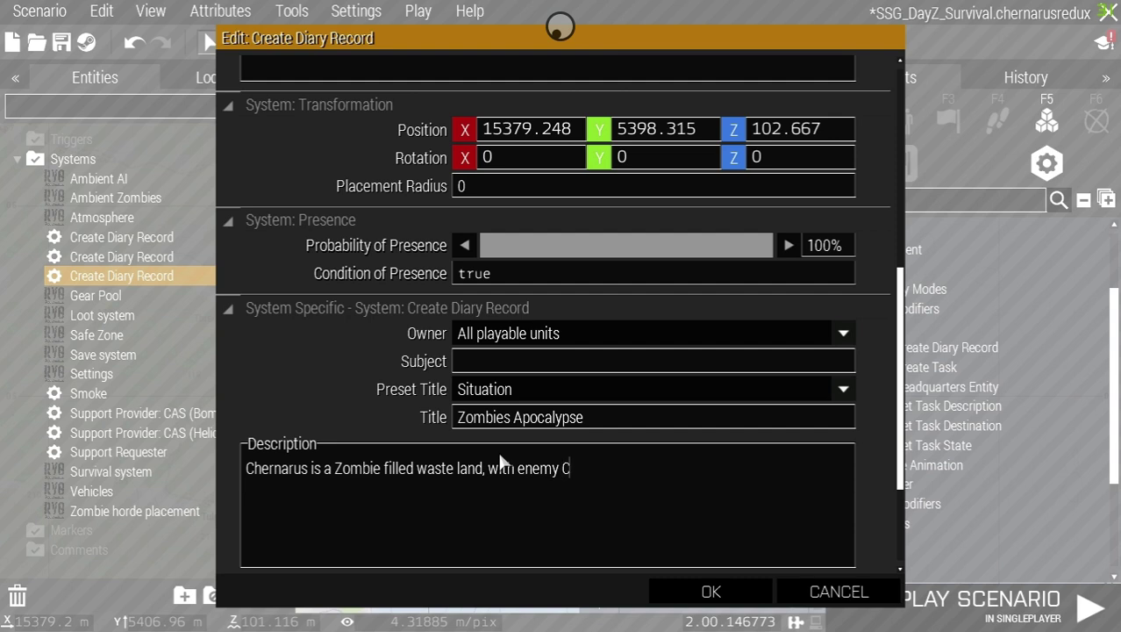
pyautogui.write('SAT units mm')
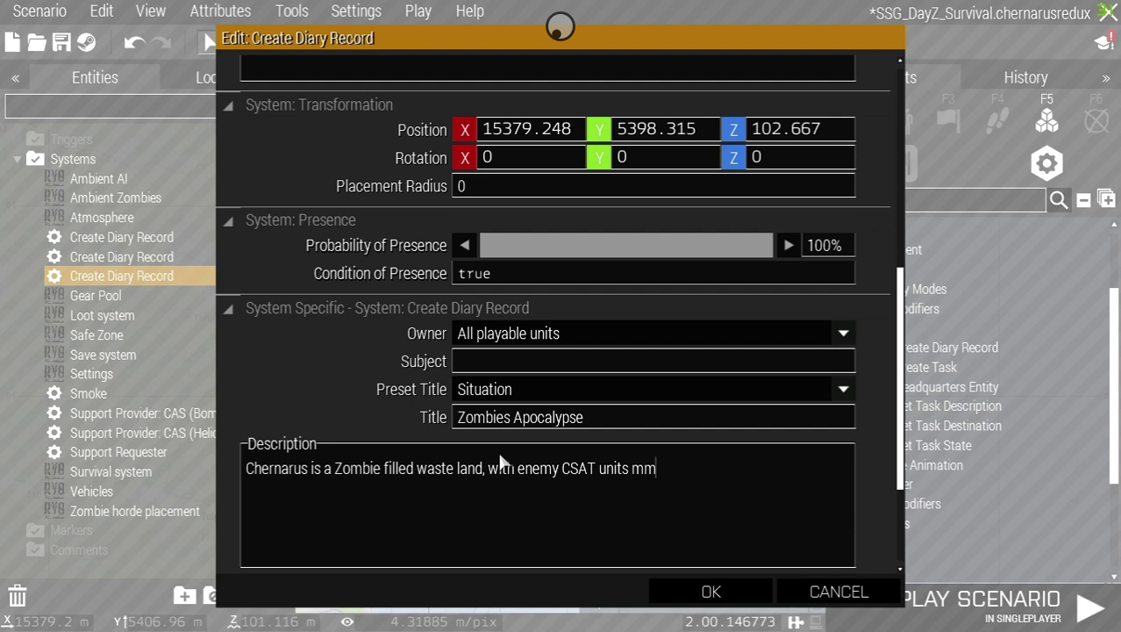
pyautogui.press('BackSpace')
pyautogui.write('oving in')
pyautogui.click(728, 600)
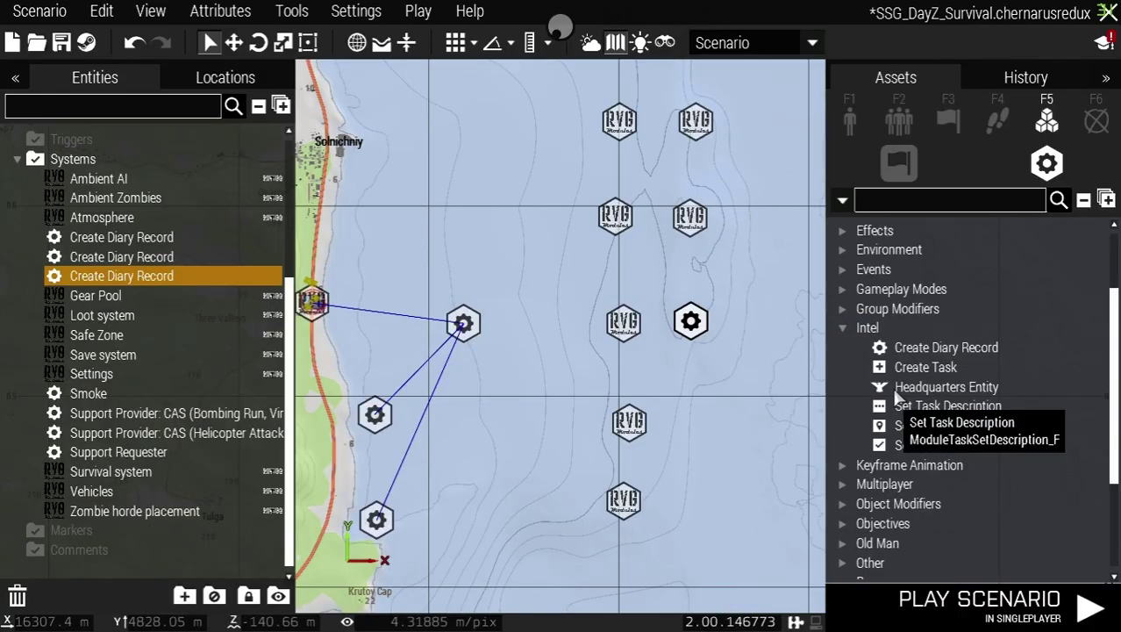
# Step: Place a second Create Diary Record module on the map just south of the first and open its attributes
pyautogui.click(906, 350)
pyautogui.click(699, 396)
pyautogui.rightClick(697, 396)
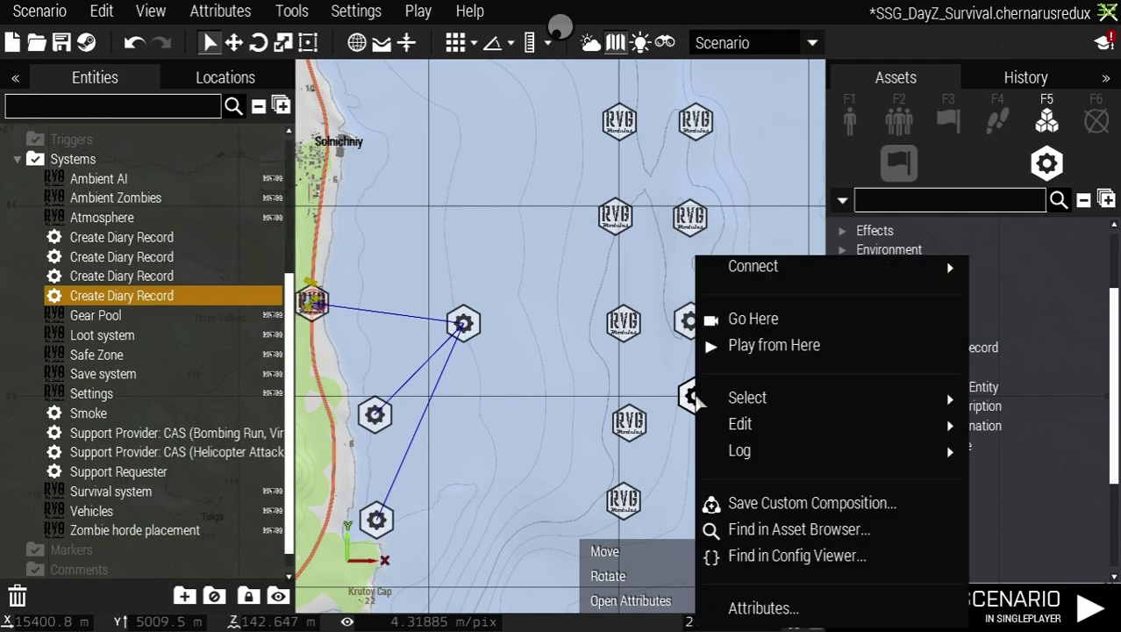
pyautogui.click(762, 607)
# Step: Choose Mission as the second record's preset title and enter "NATA Recon Mission" as its title
pyautogui.scroll(-5, 632, 298)
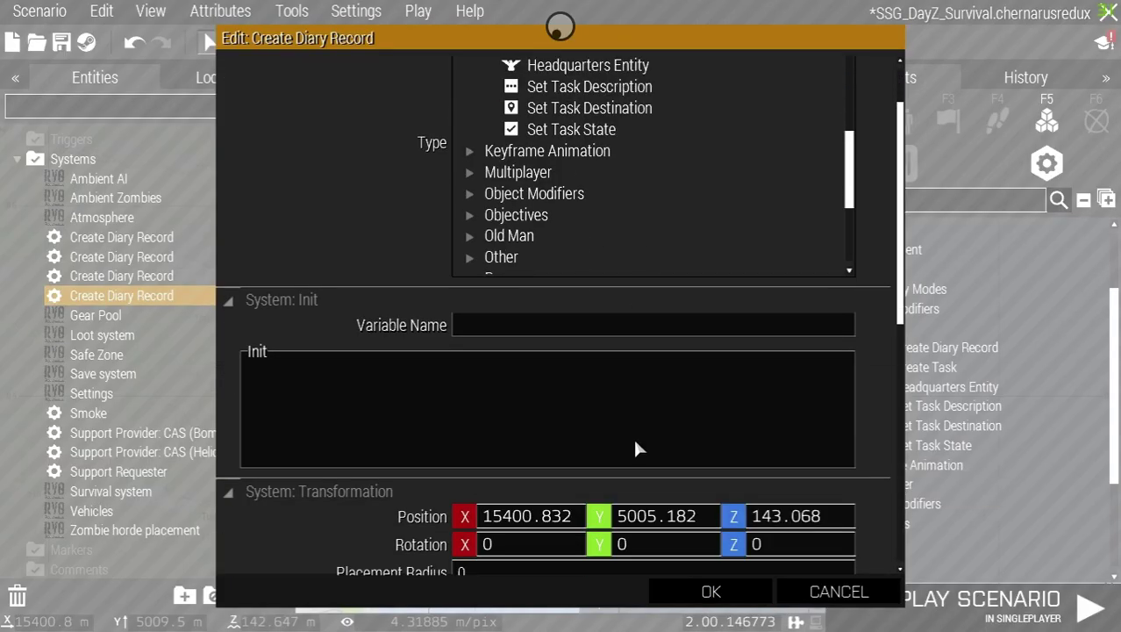
pyautogui.scroll(-5, 639, 445)
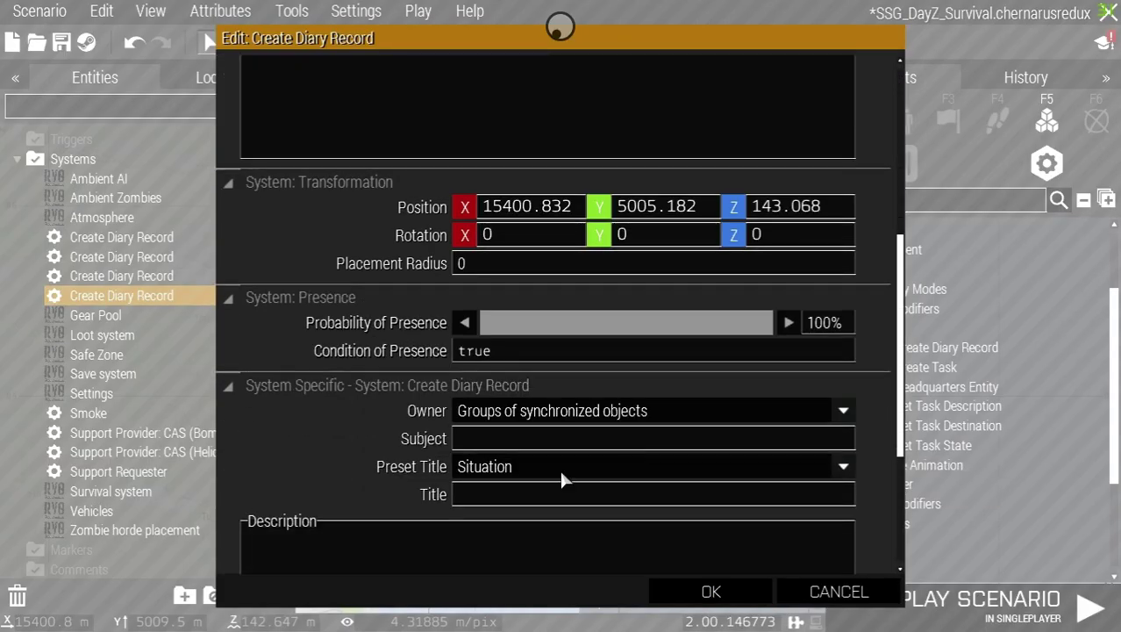
pyautogui.click(559, 468)
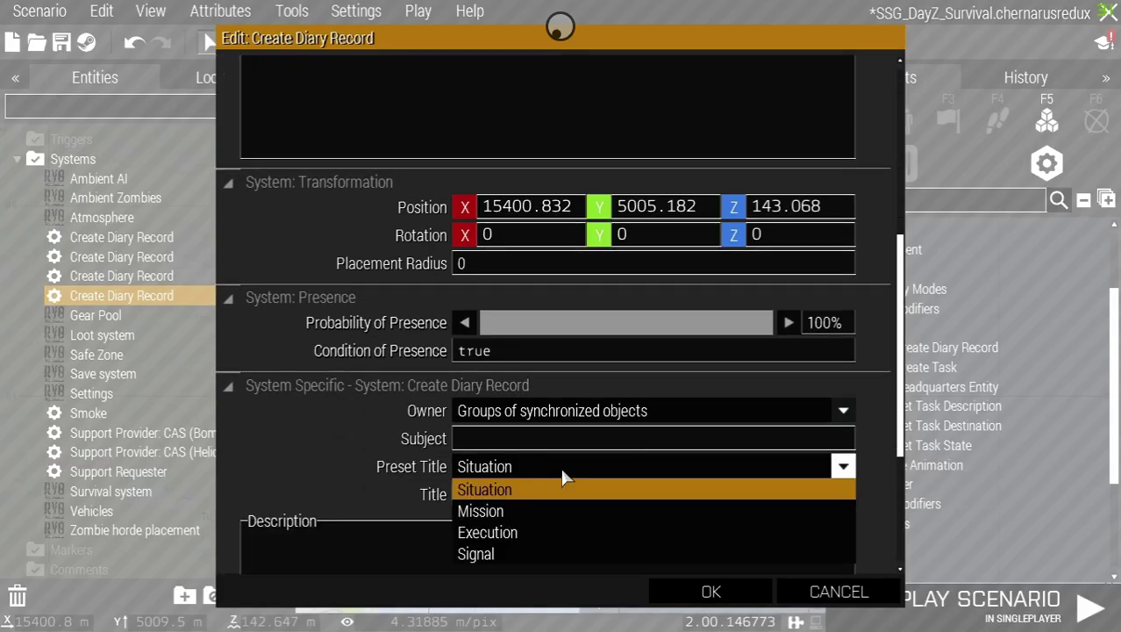
pyautogui.click(507, 512)
pyautogui.click(508, 495)
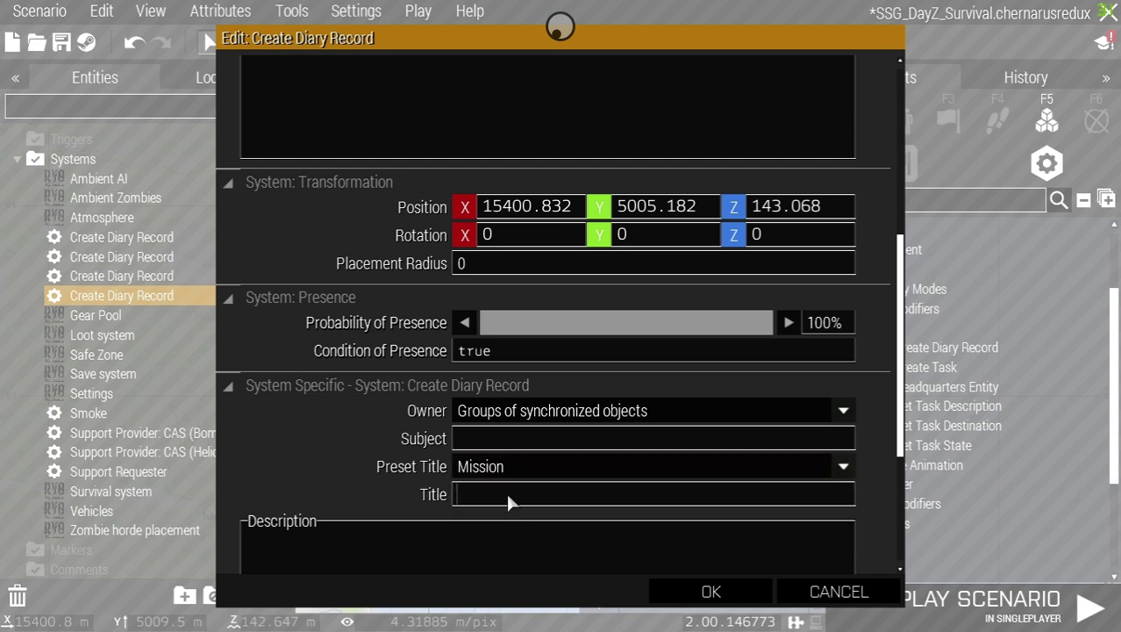
pyautogui.write('NATA Recon Mission')
# Step: Enter the description "To explore and identify and neutralise enemy units." for the second record and apply its attributes
pyautogui.click(461, 534)
pyautogui.write('T')
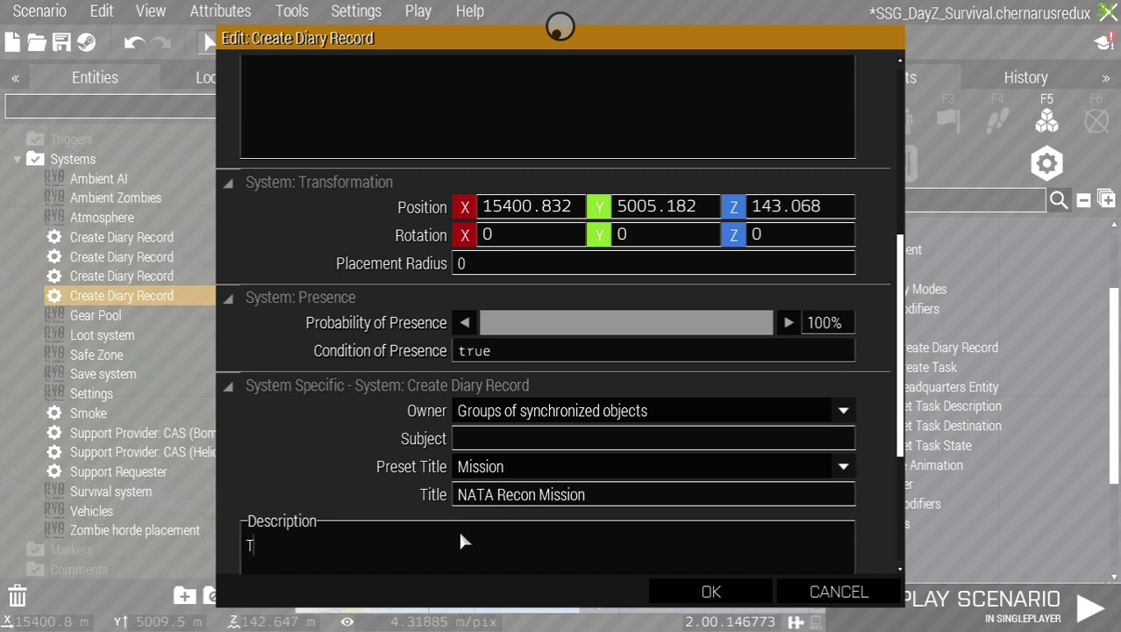
pyautogui.write('o explore an')
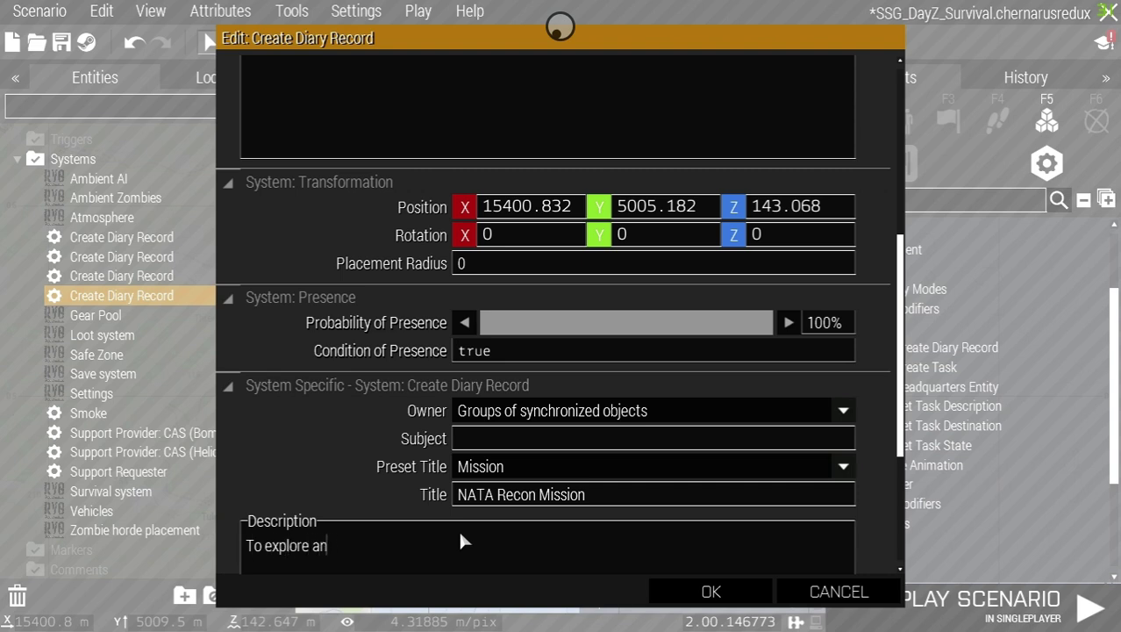
pyautogui.write('d identify and neu')
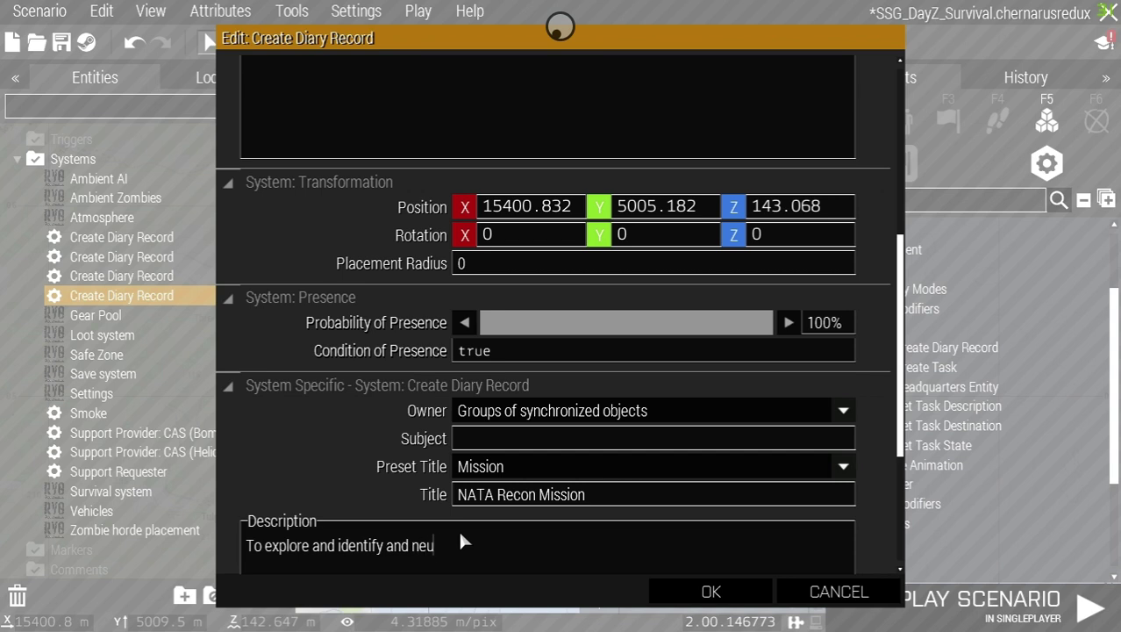
pyautogui.write('tralise enemy units.')
pyautogui.click(725, 597)
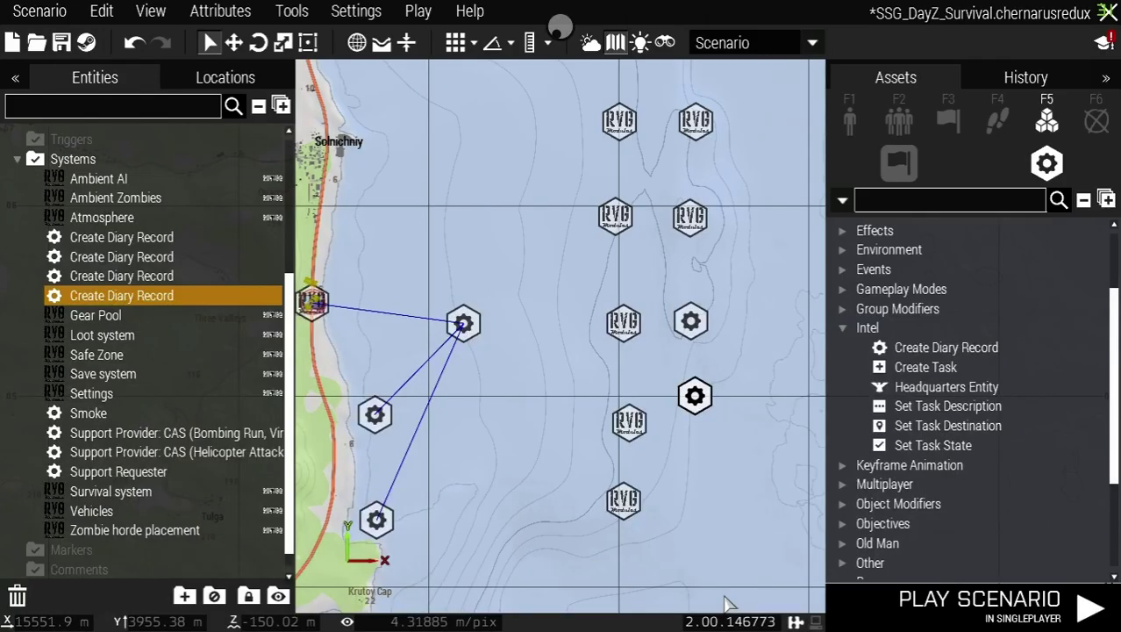
# Step: Reopen the attributes of the NATA Recon Mission diary record and set its owner to All playable units
pyautogui.moveTo(421, 514); pyautogui.dragTo(539, 449, button='right')
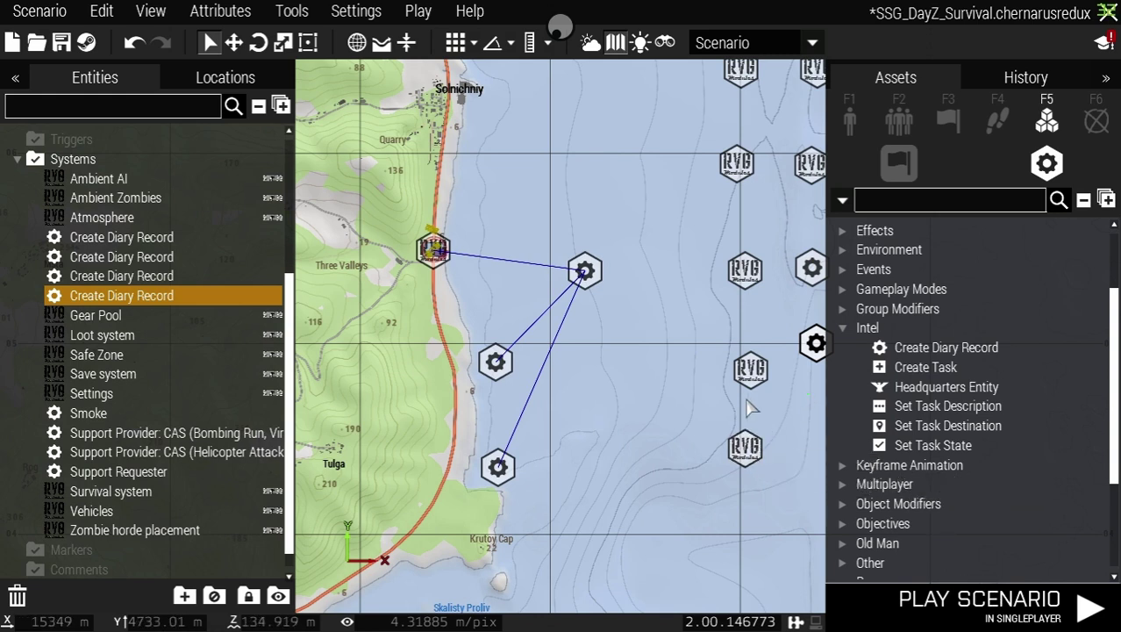
pyautogui.click(797, 399)
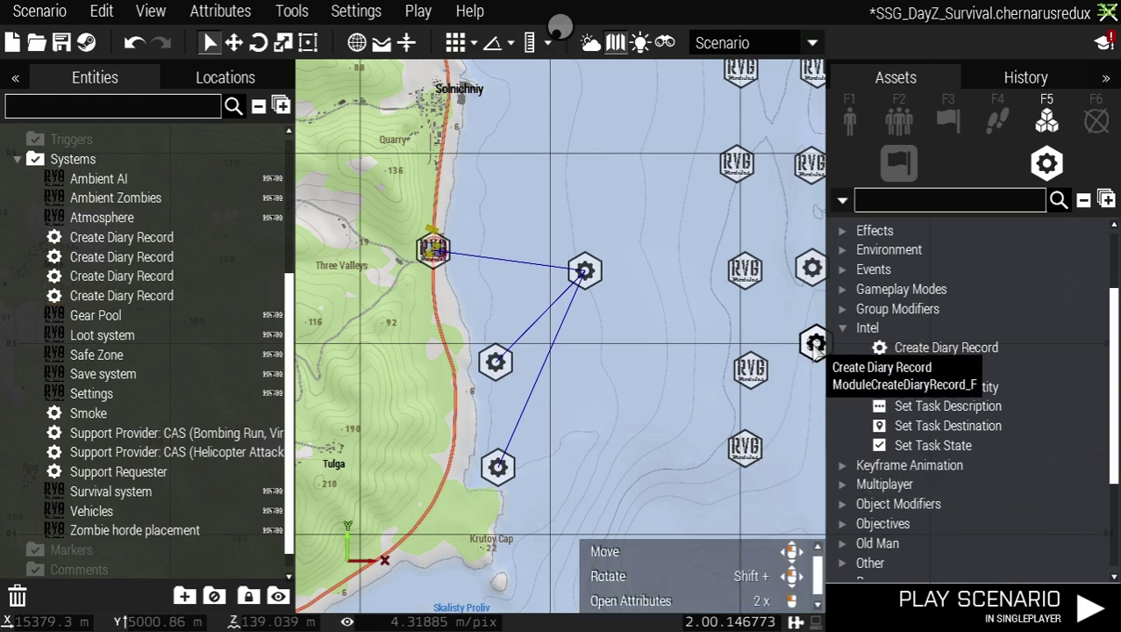
pyautogui.rightClick(814, 344)
pyautogui.click(855, 611)
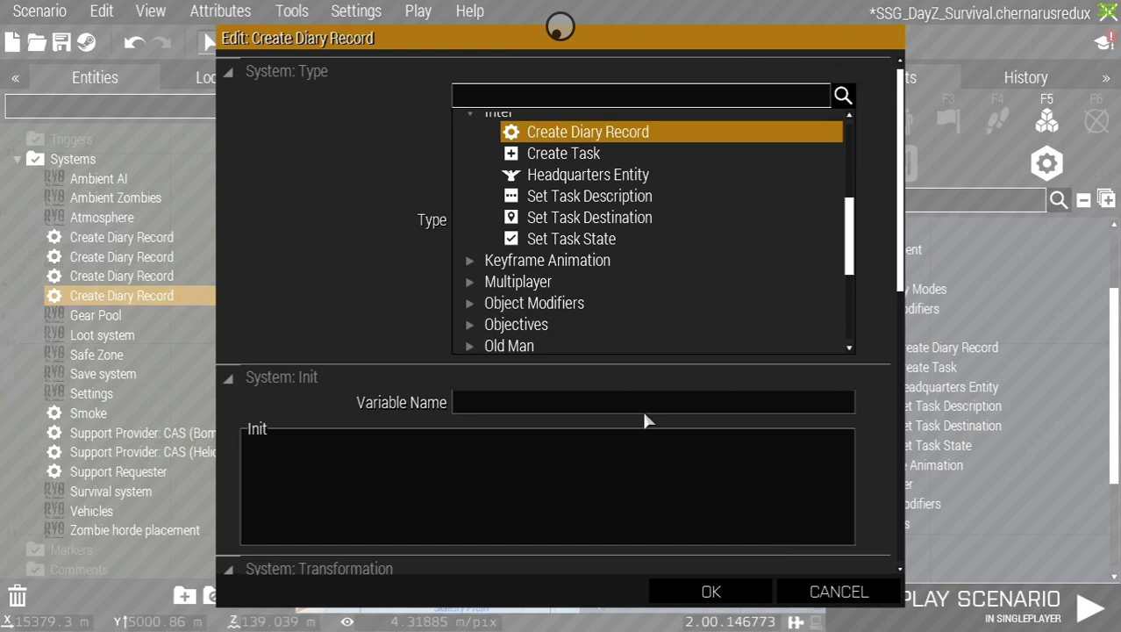
pyautogui.scroll(-8, 641, 407)
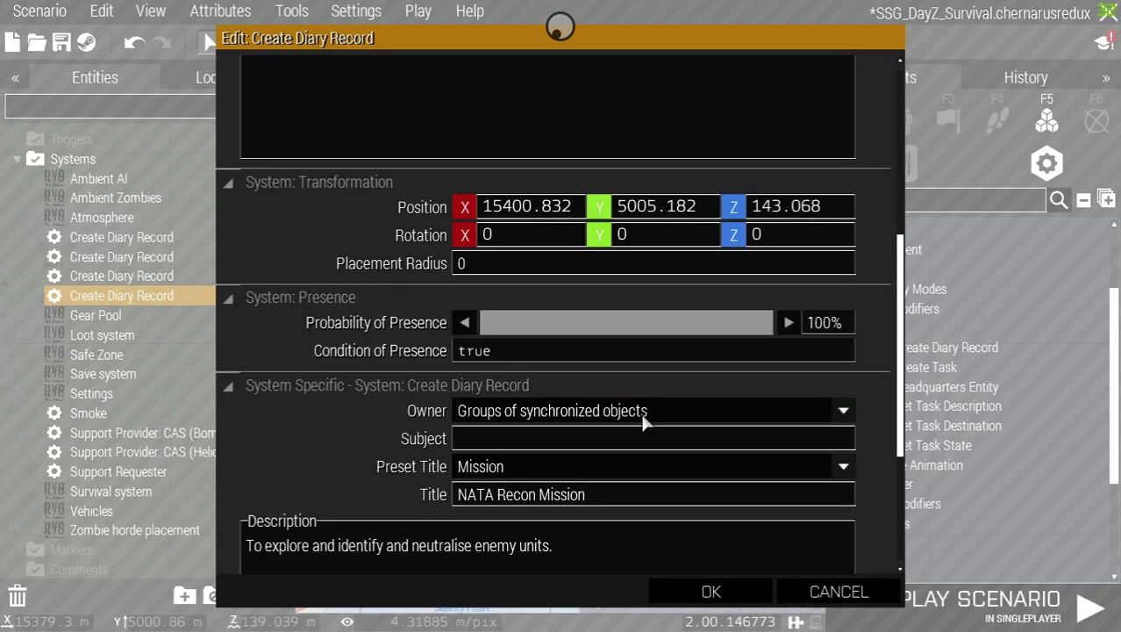
pyautogui.scroll(-2, 644, 422)
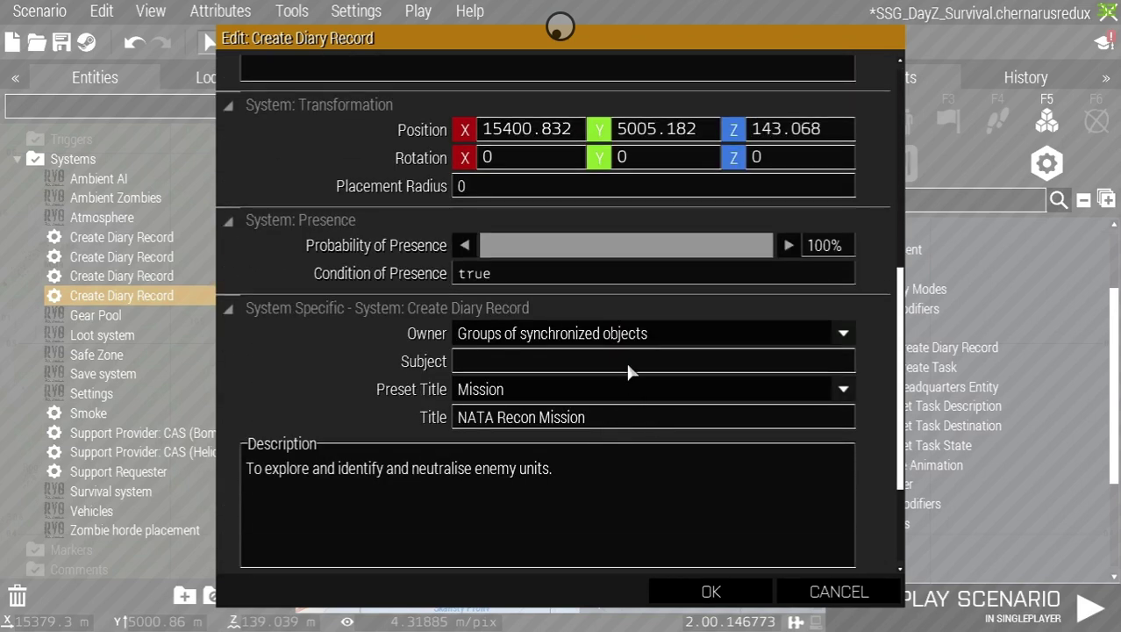
pyautogui.click(578, 334)
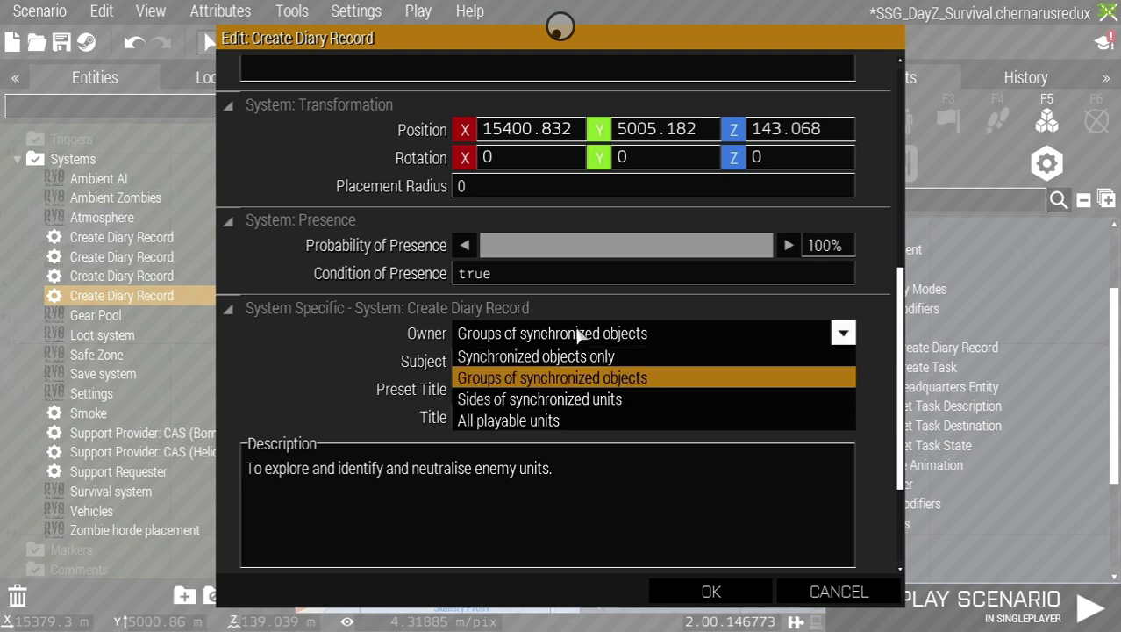
pyautogui.click(521, 418)
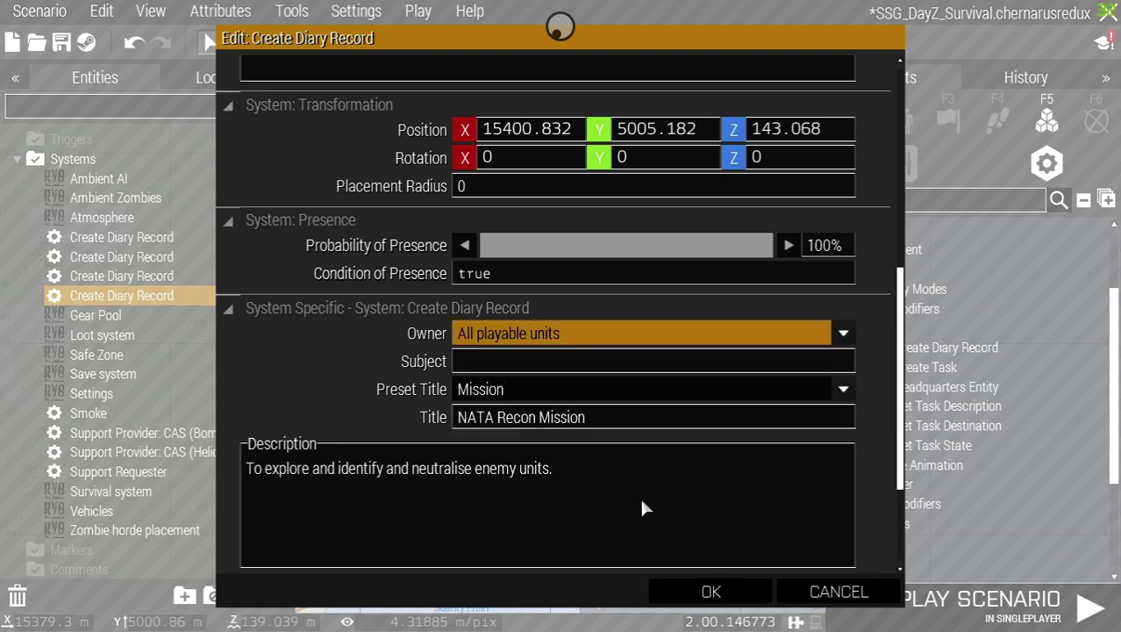
pyautogui.click(711, 593)
# Step: Play the scenario and read the NATA Recon Mission and The Apocalypse entries in the in-game map's briefing
pyautogui.click(980, 609)
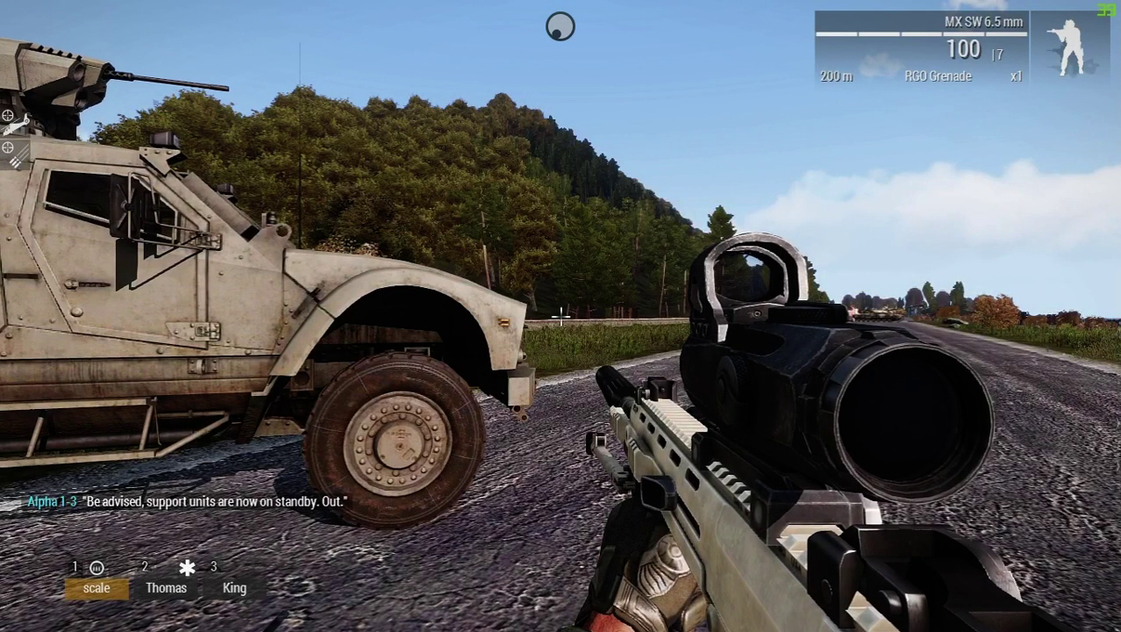
pyautogui.press('m')
pyautogui.click(70, 81)
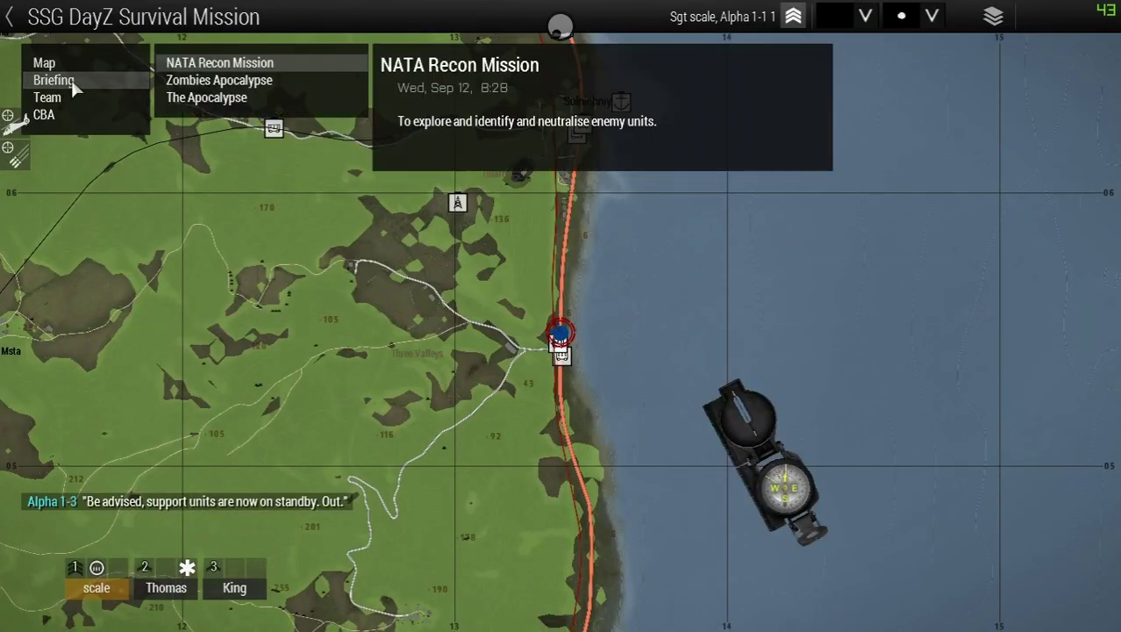
pyautogui.click(196, 100)
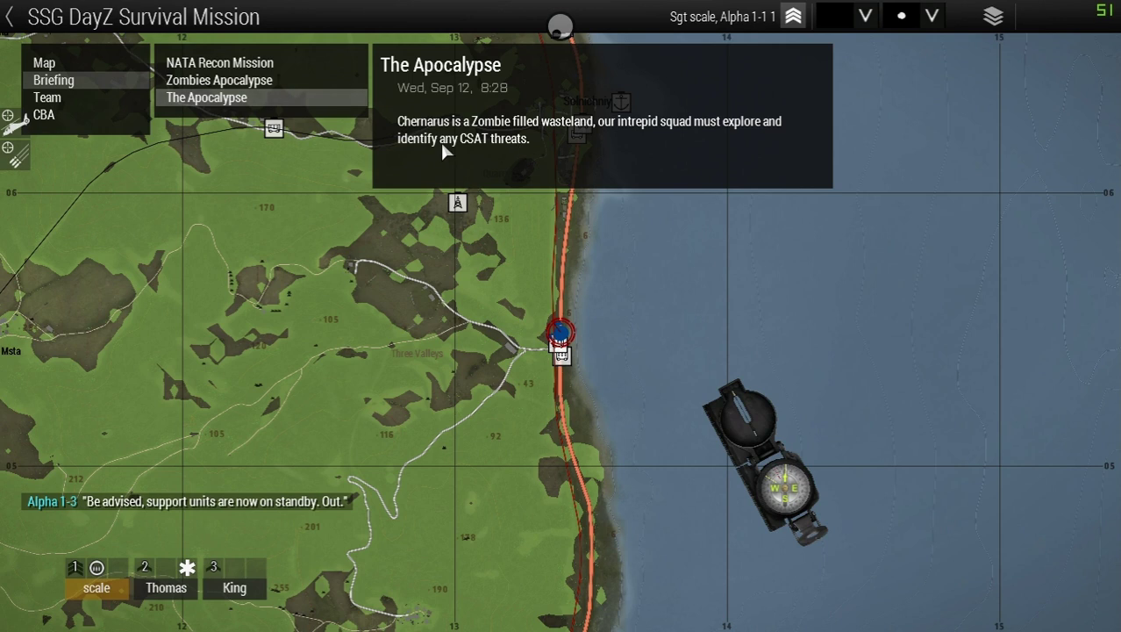
# Step: Reread the NATA Recon Mission, Zombies Apocalypse and The Apocalypse briefing entries on the in-game map
pyautogui.click(231, 65)
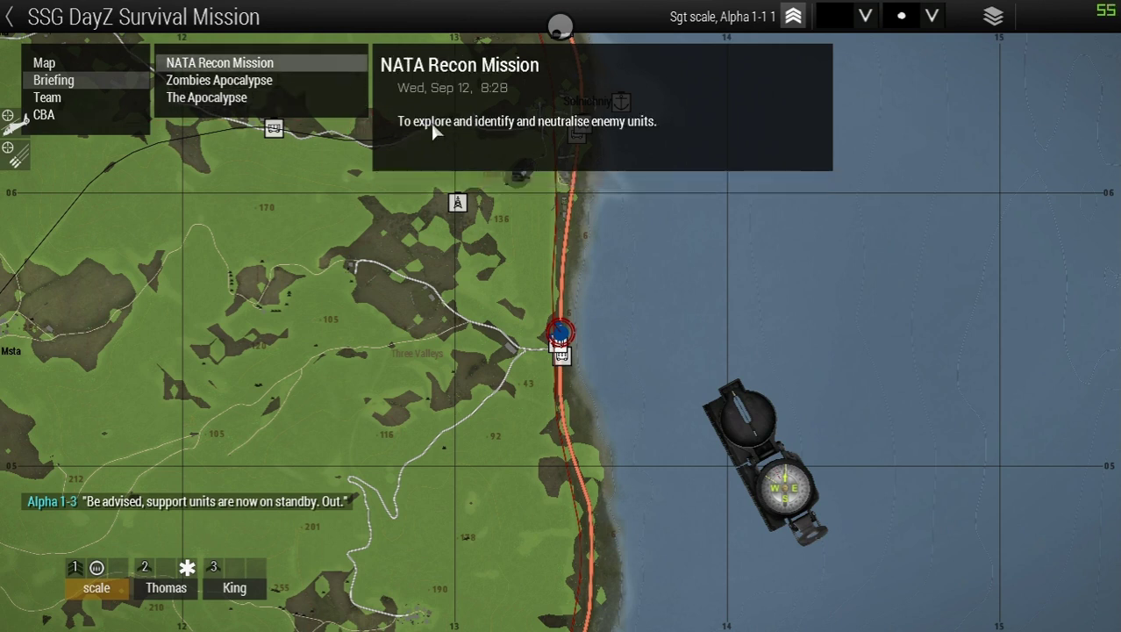
pyautogui.click(233, 83)
pyautogui.click(233, 63)
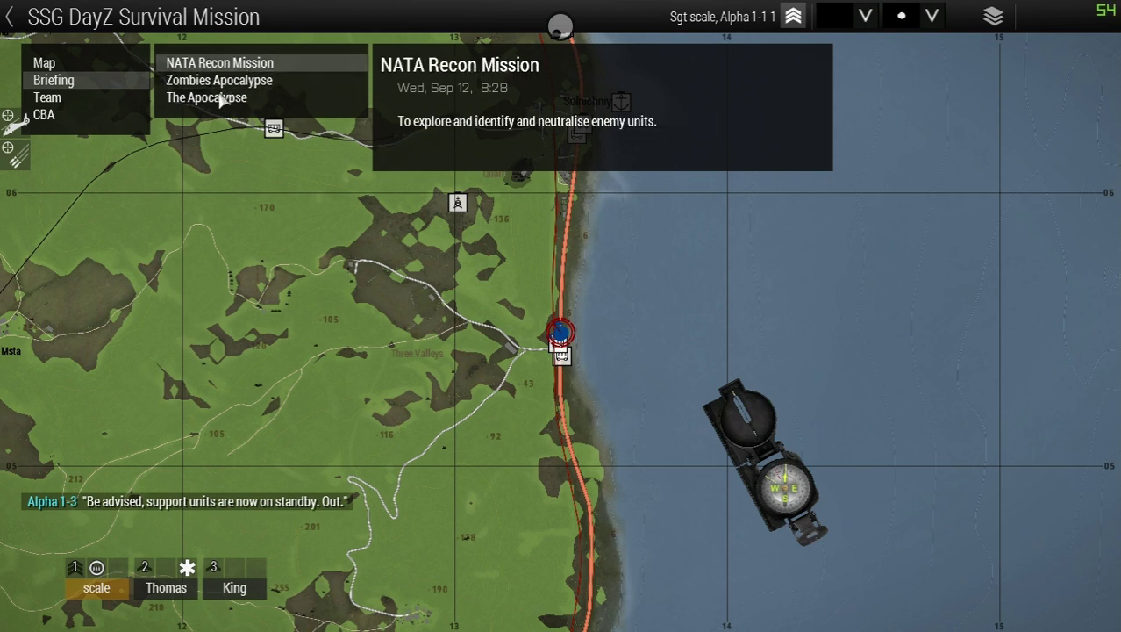
pyautogui.click(222, 99)
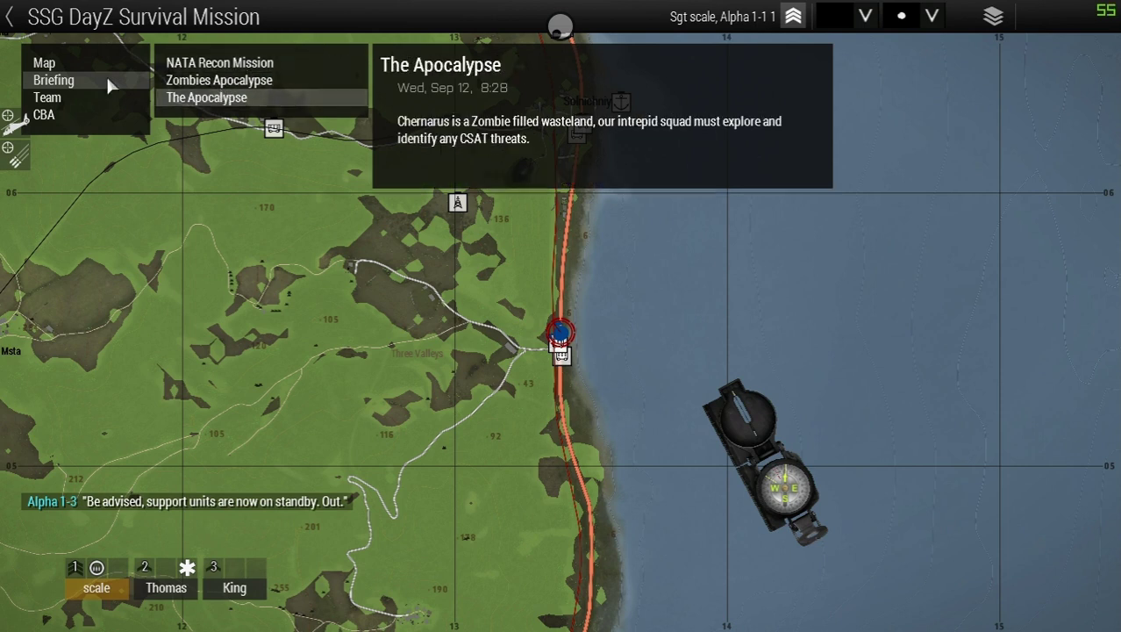
# Step: Close the briefing and the in-game map, and return from the running mission to the Eden Editor
pyautogui.click(59, 69)
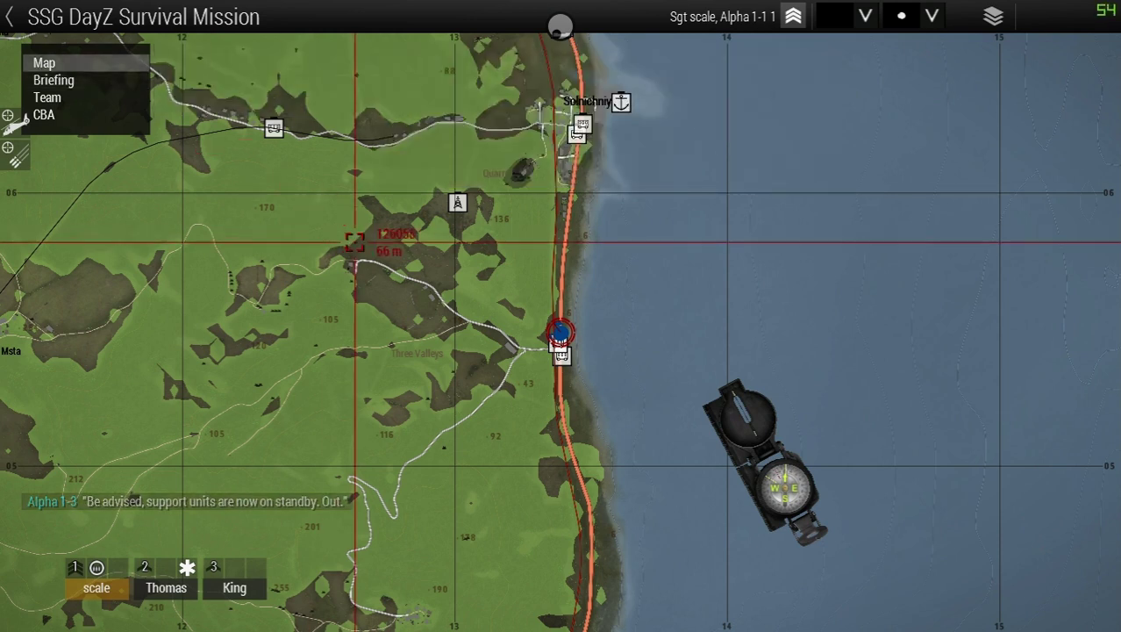
pyautogui.press('m')
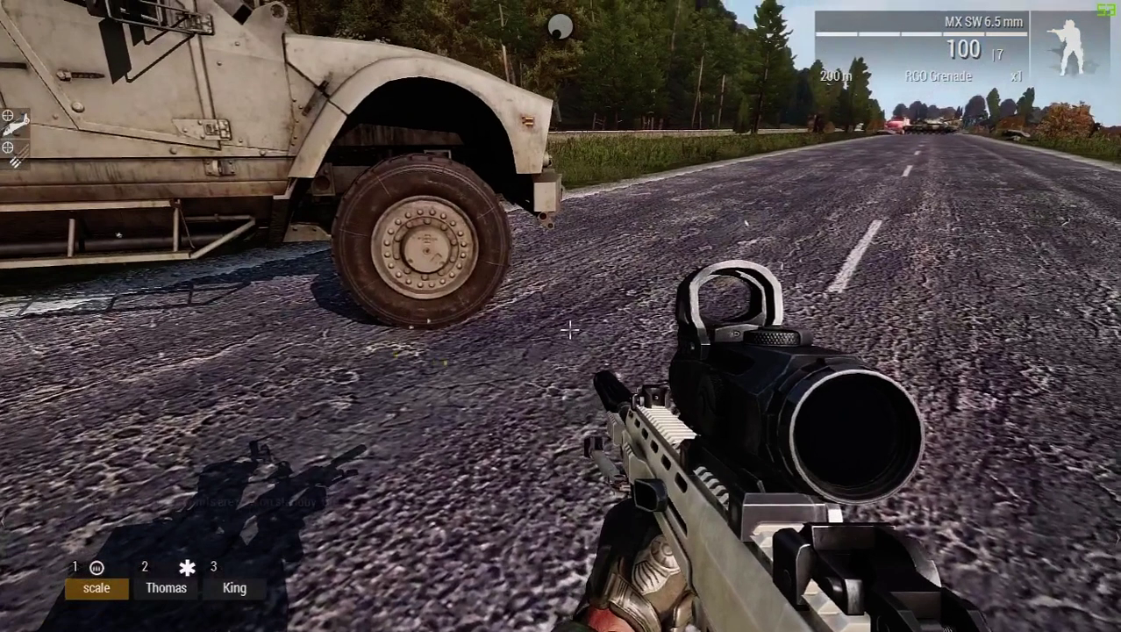
pyautogui.press('Escape')
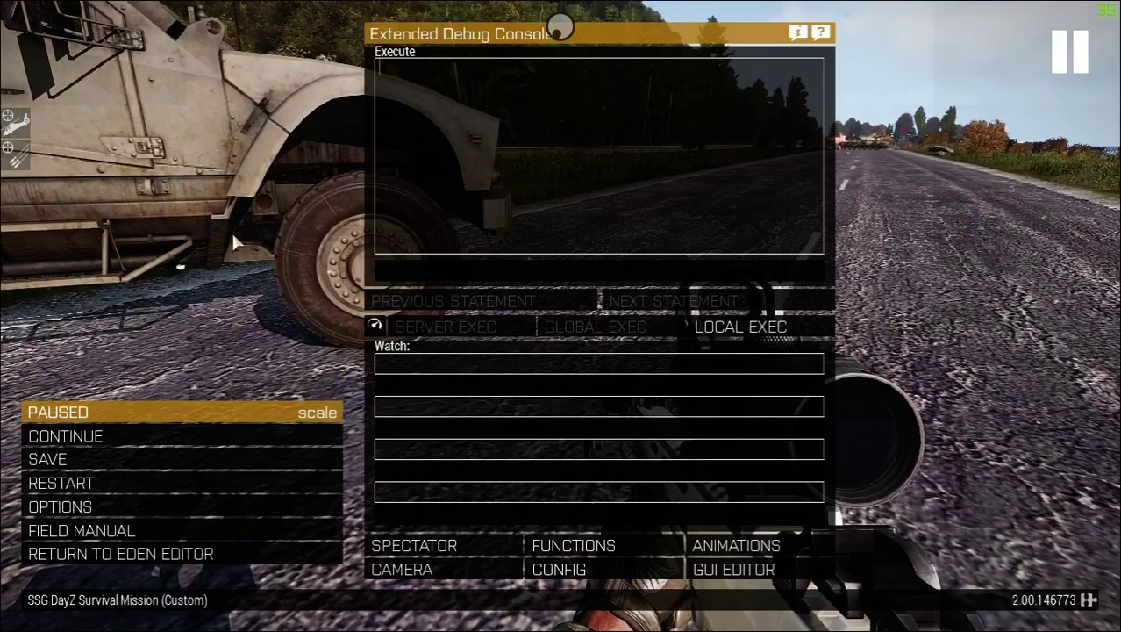
pyautogui.click(148, 552)
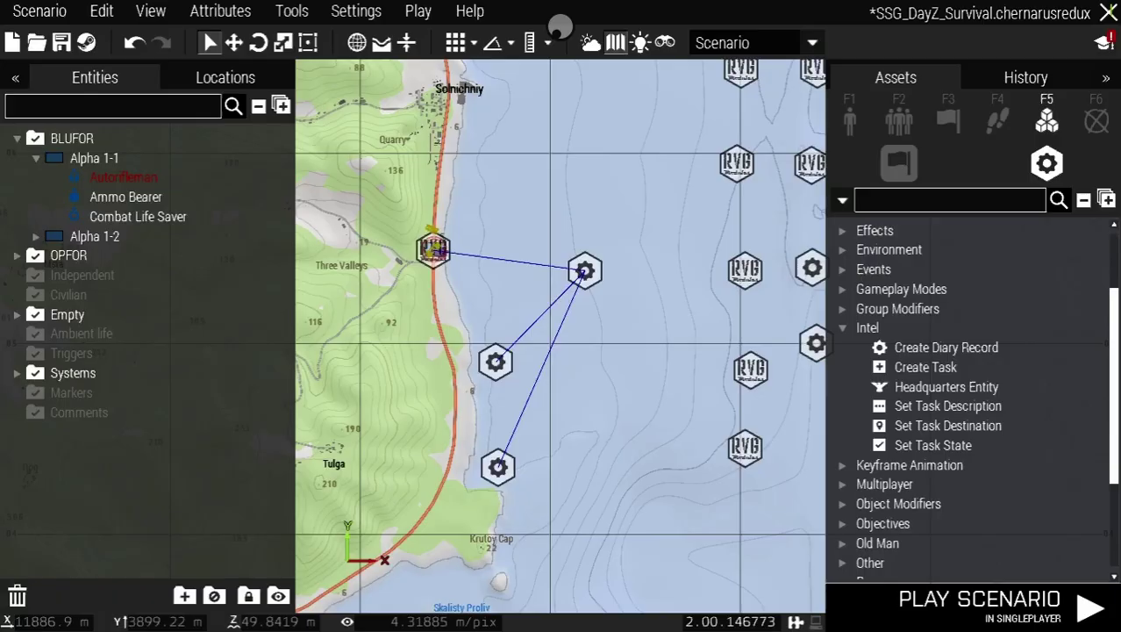
# Step: Place a Create Task module in the sea just east of the coastal road, level with the T-100 Varsuk tank
pyautogui.click(514, 332)
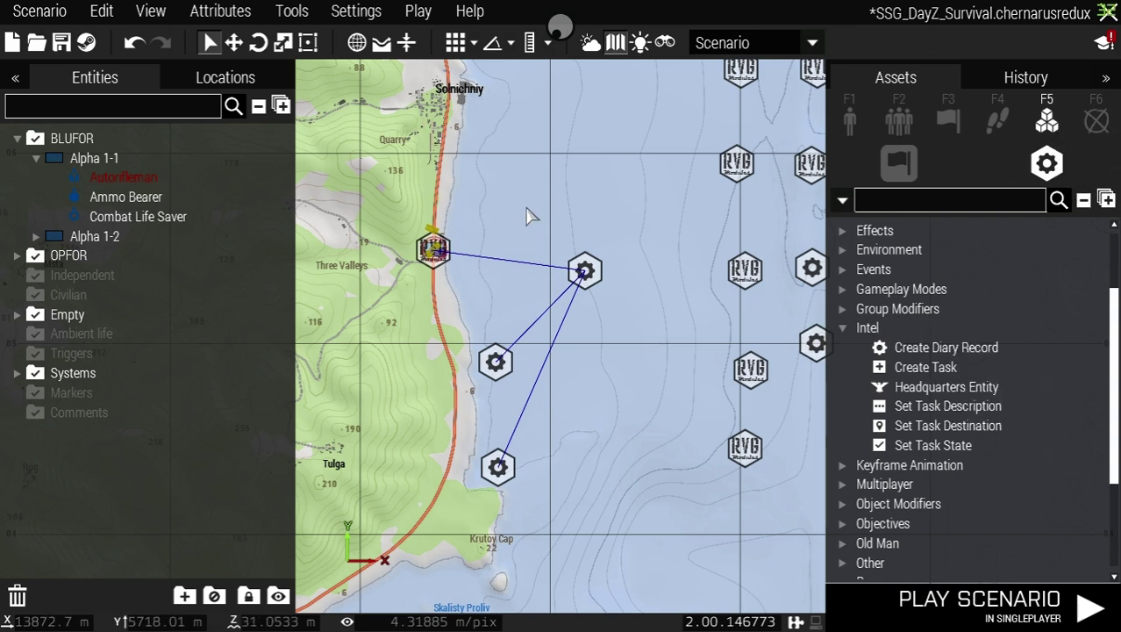
pyautogui.scroll(5, 530, 215)
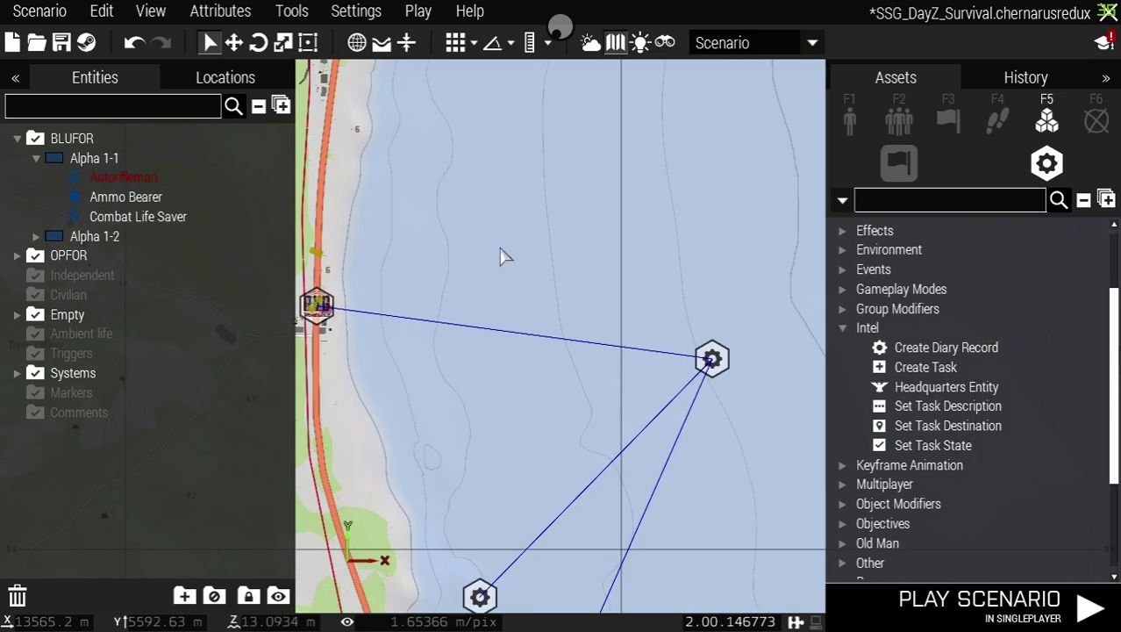
pyautogui.scroll(6, 548, 247)
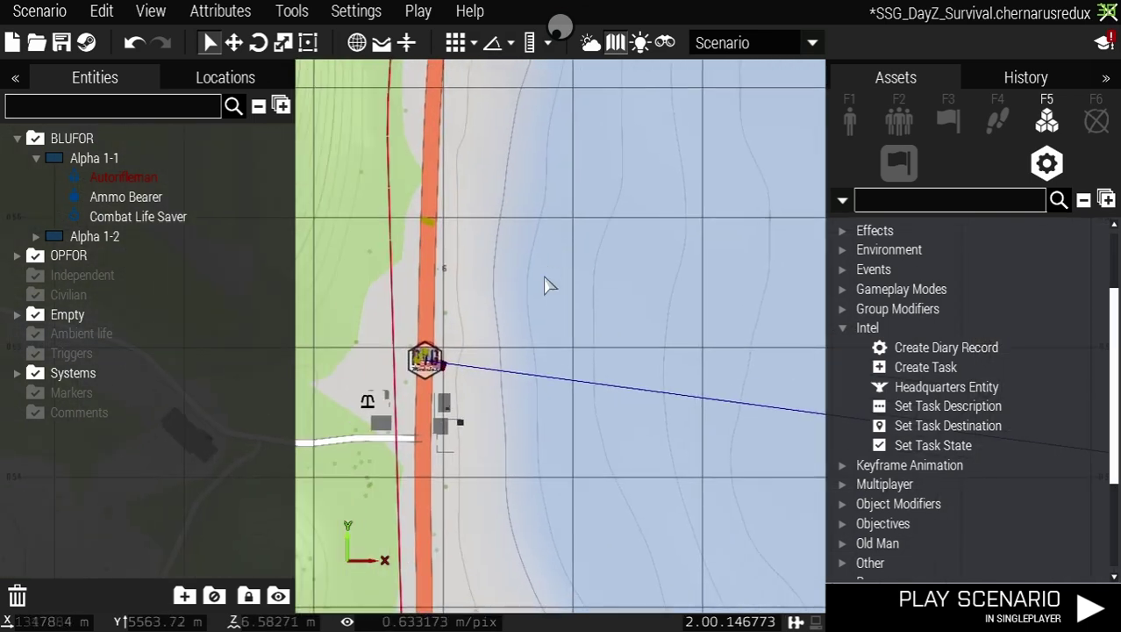
pyautogui.moveTo(549, 289); pyautogui.dragTo(612, 338, button='right')
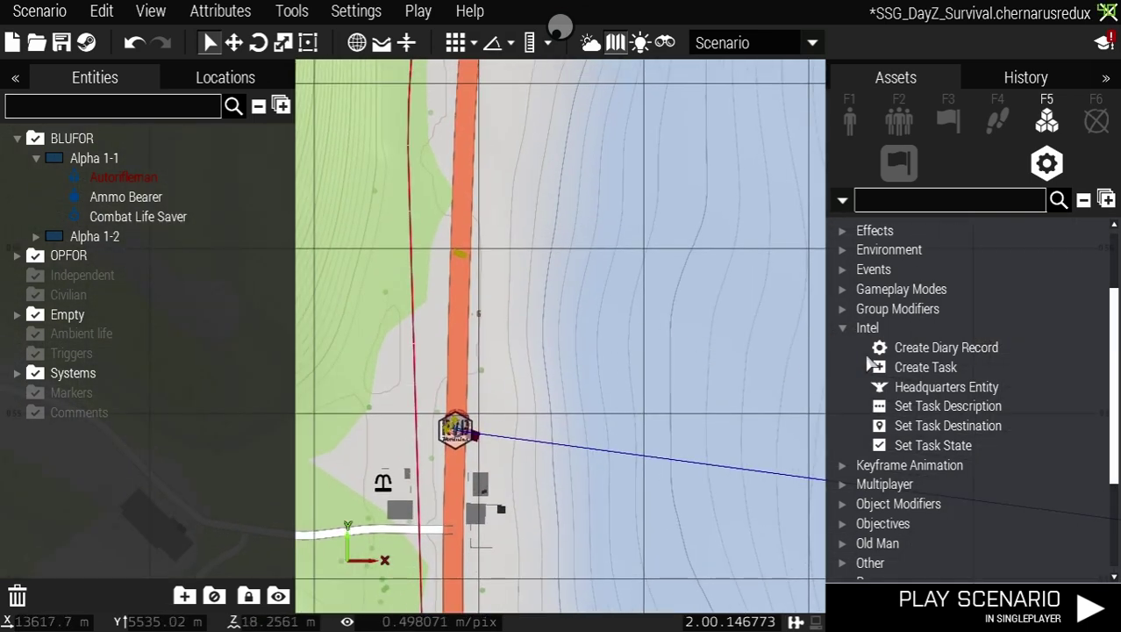
pyautogui.click(912, 367)
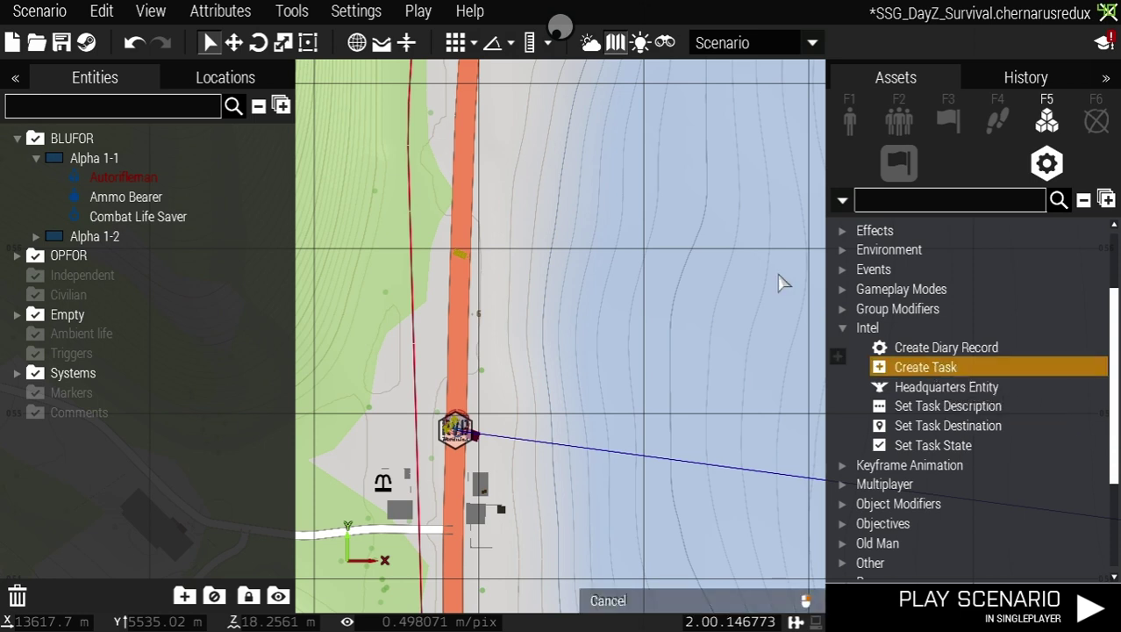
pyautogui.click(650, 253)
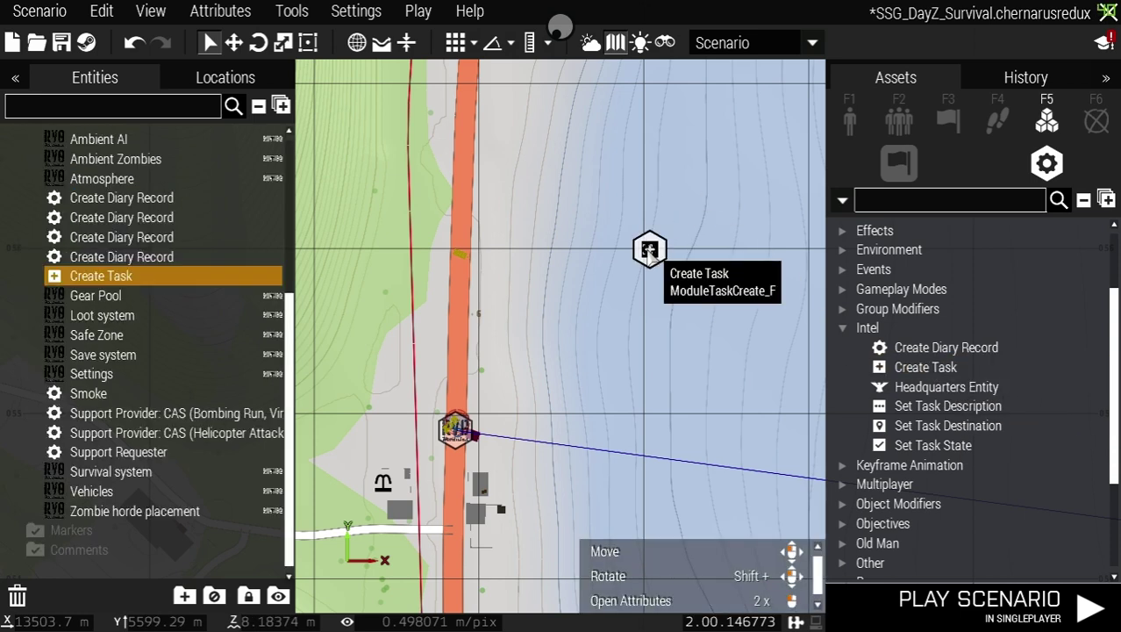
# Step: Place a plain trigger on the shore between the coastal road and the Create Task module
pyautogui.click(949, 117)
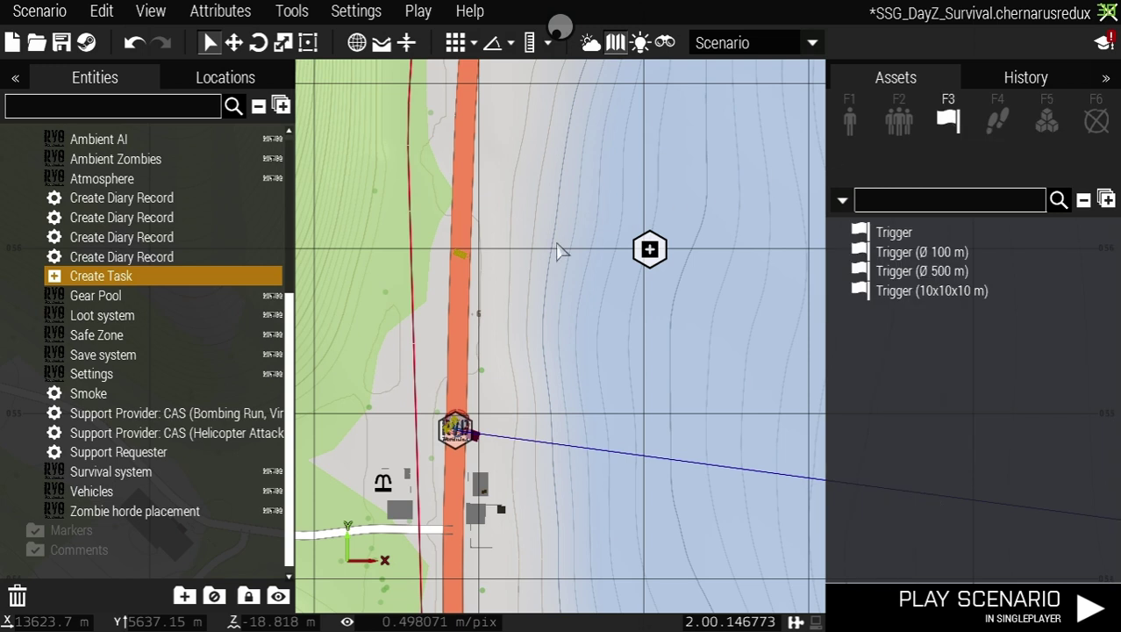
pyautogui.click(899, 233)
pyautogui.click(542, 334)
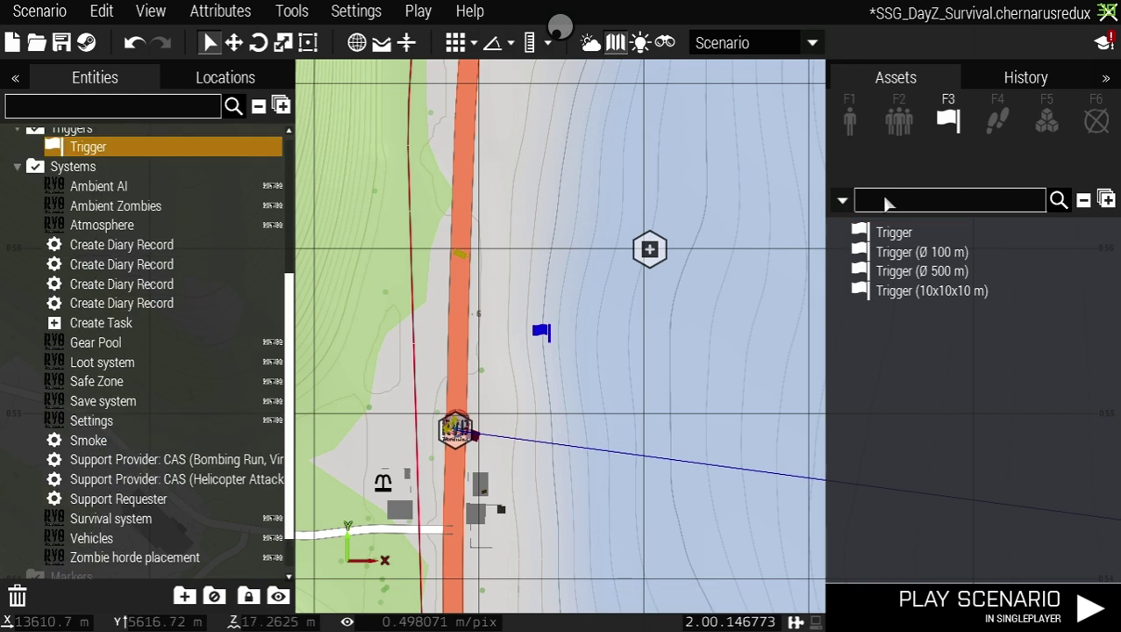
# Step: Place a Set Task State module in the sea just south of the Create Task module
pyautogui.click(1046, 120)
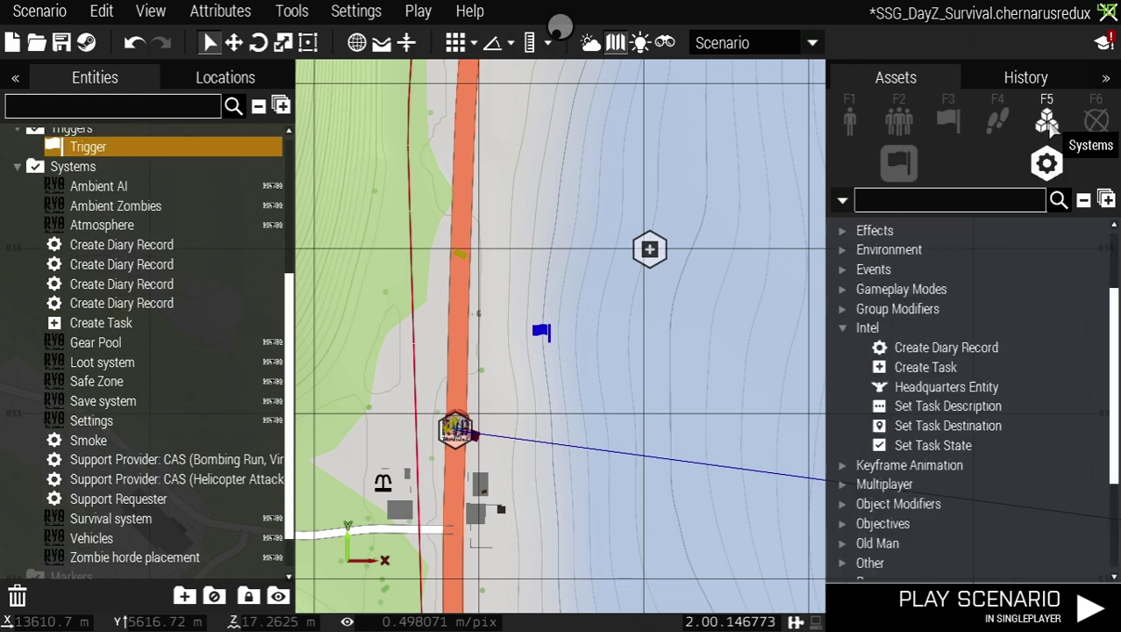
pyautogui.click(917, 445)
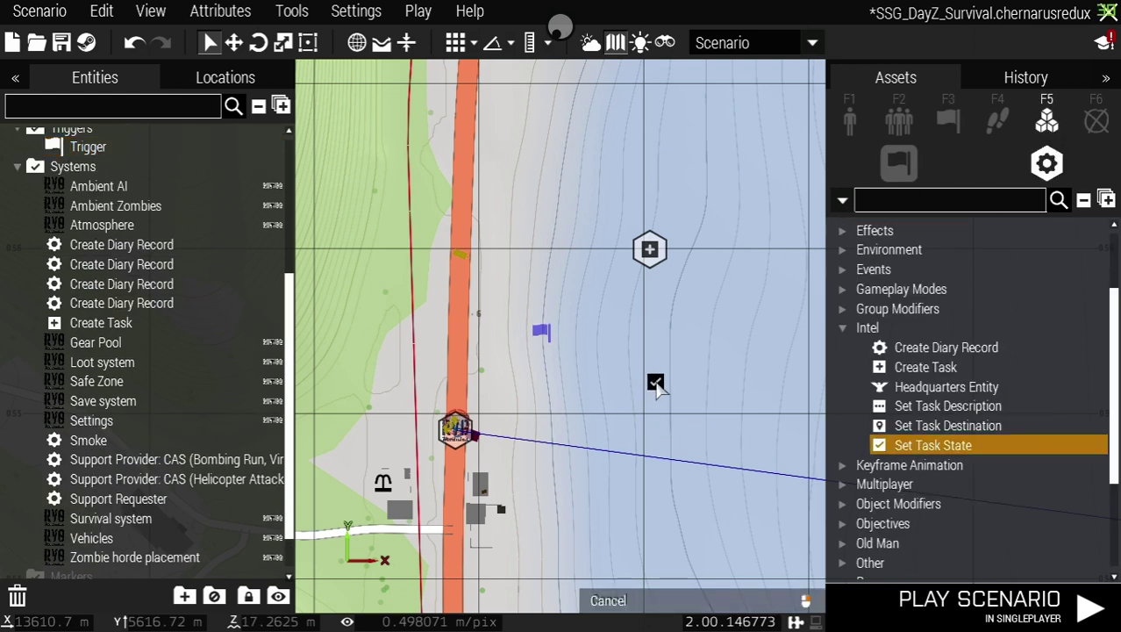
pyautogui.click(663, 386)
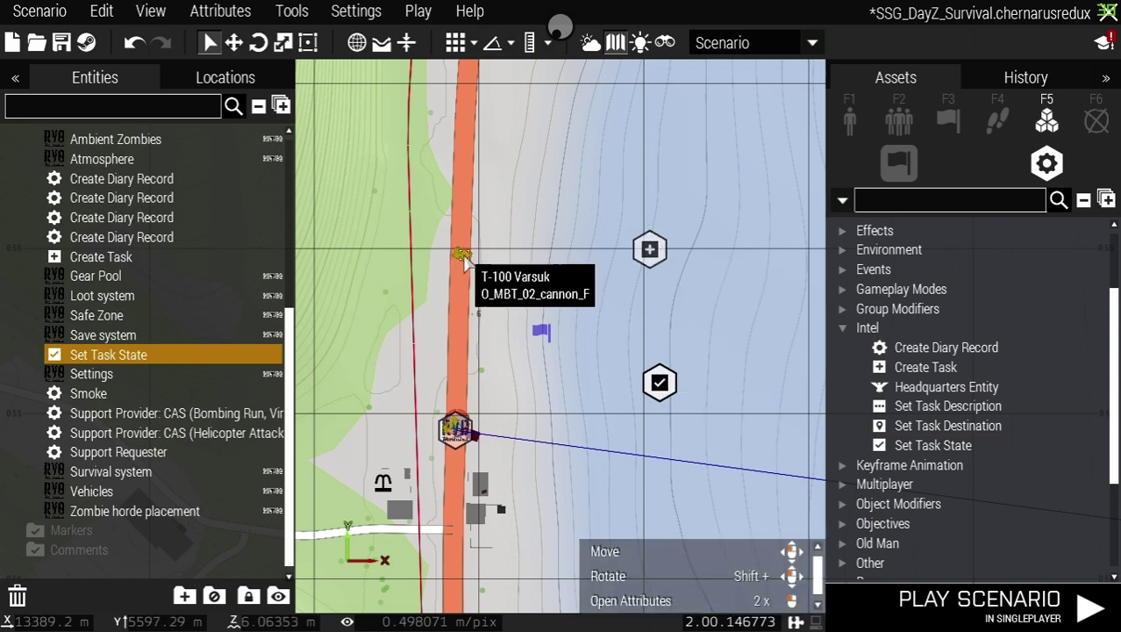
# Step: In the Create Task module's attributes, set the owner to All playable units and the title to "Investigate The Tank"
pyautogui.click(654, 246)
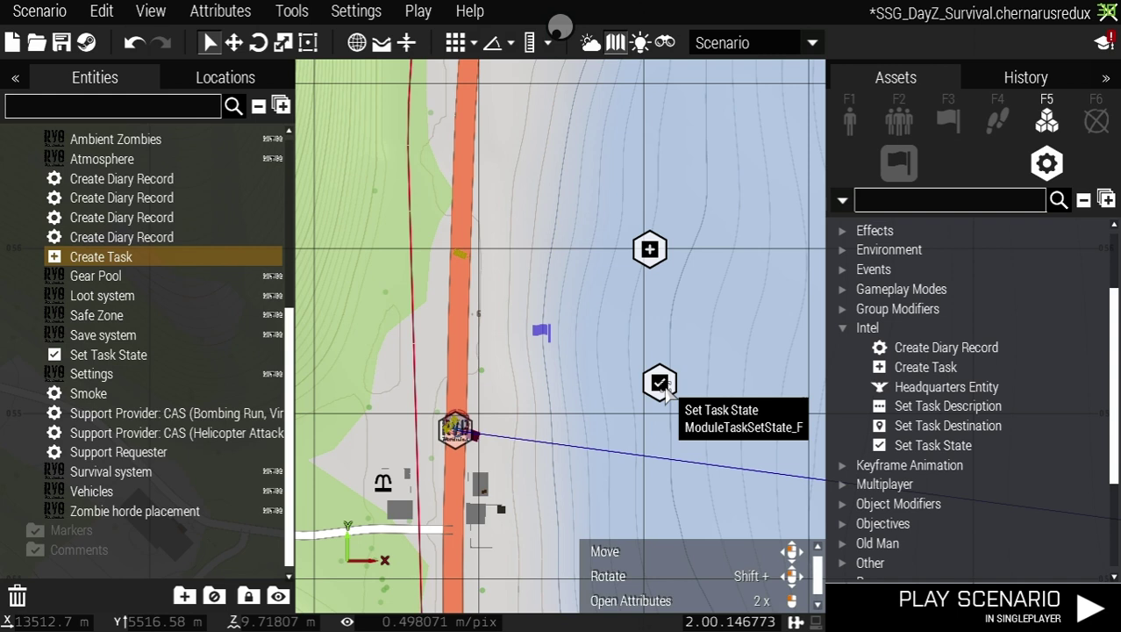
pyautogui.rightClick(653, 250)
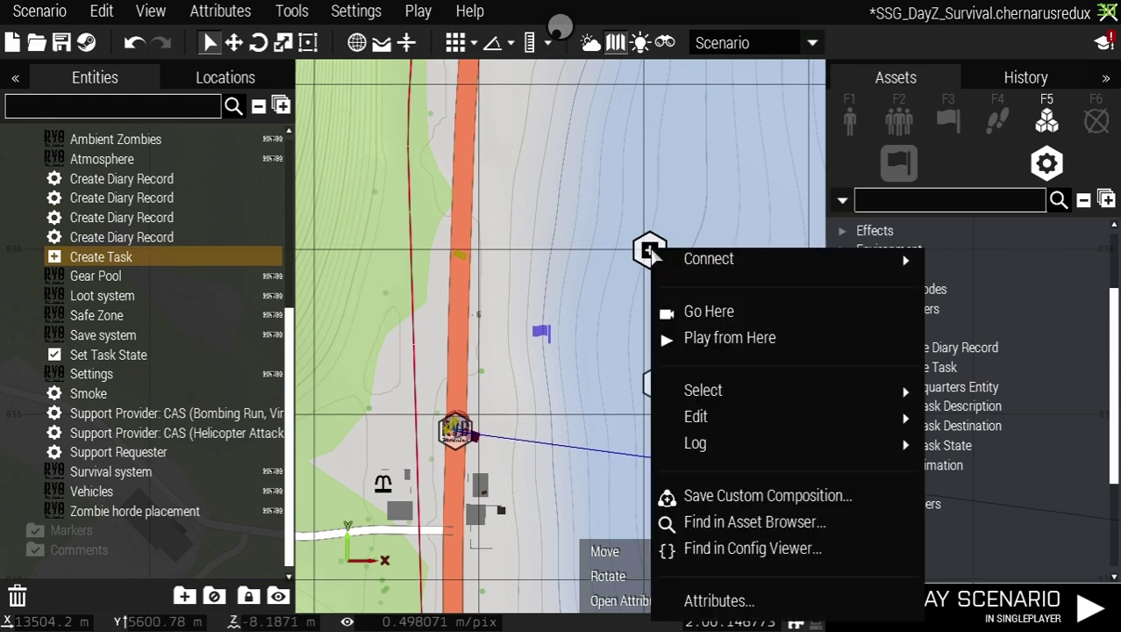
pyautogui.click(649, 251)
pyautogui.rightClick(648, 253)
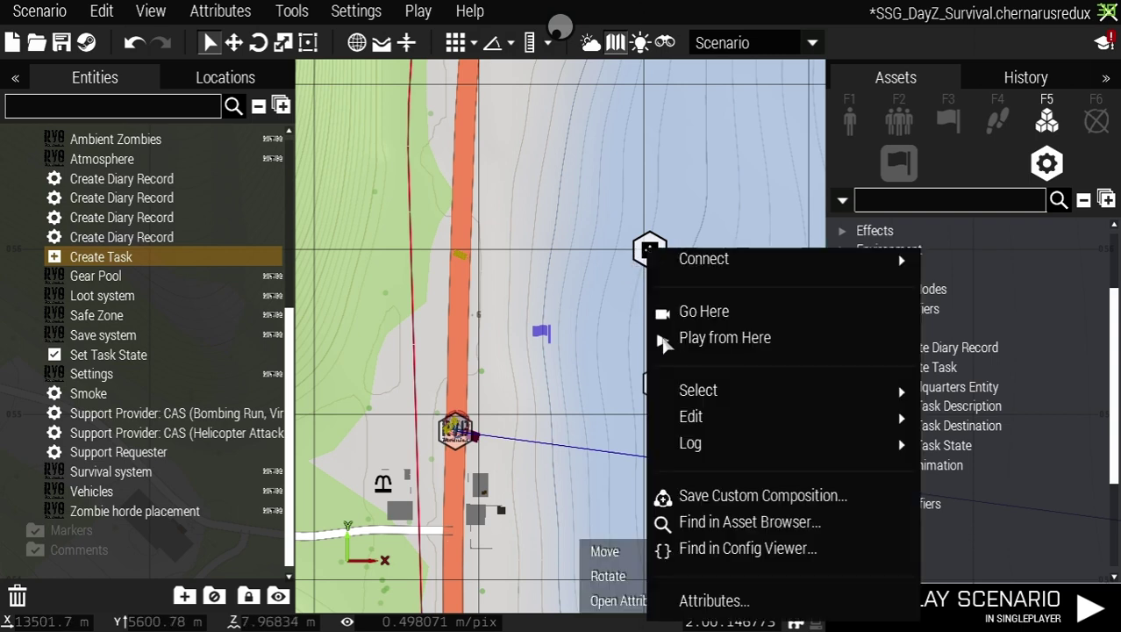
pyautogui.click(715, 601)
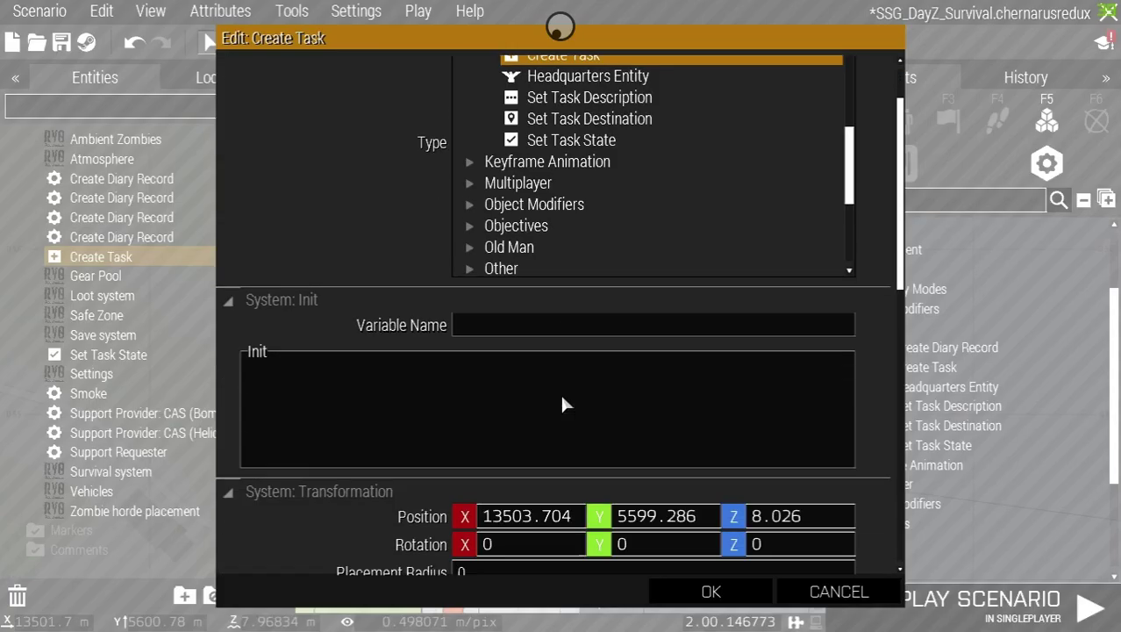
pyautogui.scroll(-10, 562, 404)
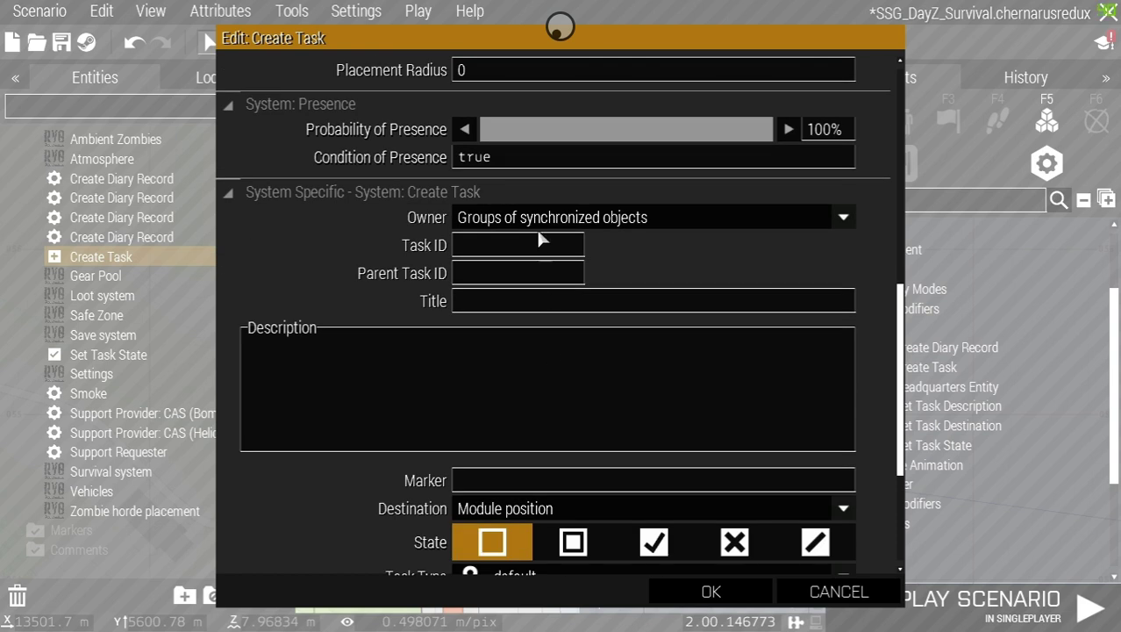
pyautogui.click(533, 219)
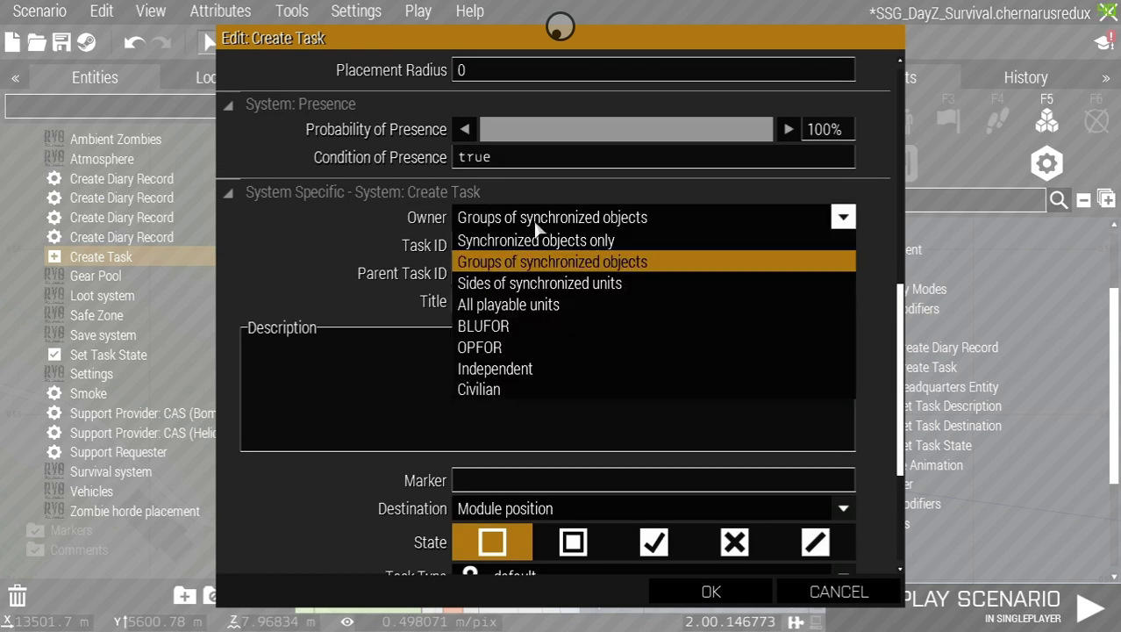
pyautogui.click(512, 304)
pyautogui.click(511, 303)
pyautogui.write('Investigate The Tank')
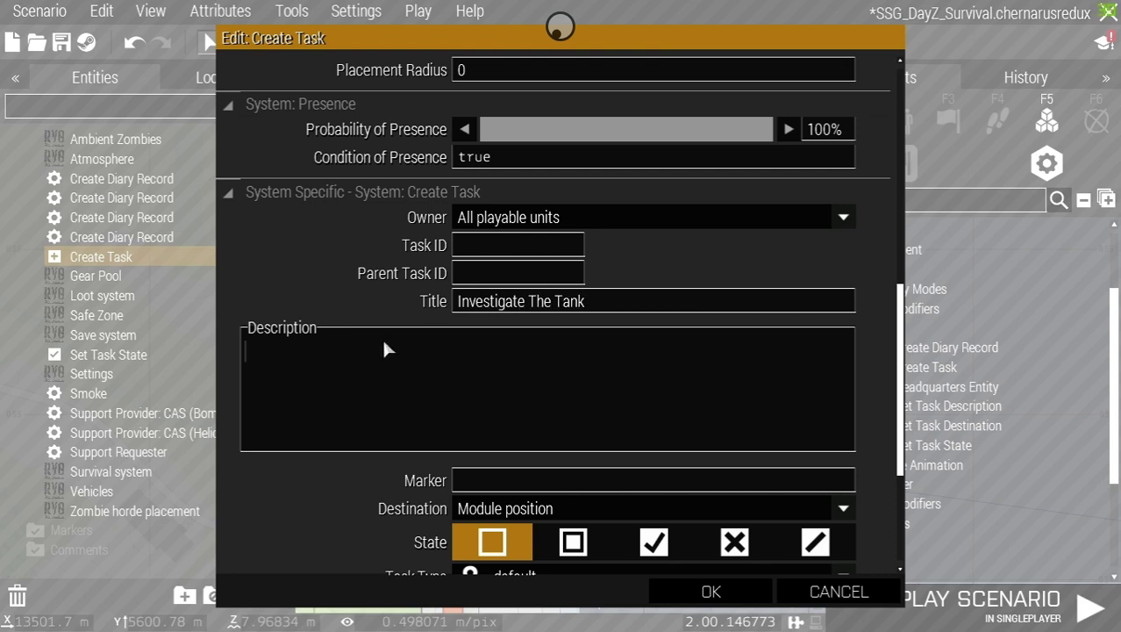
# Step: Enter the task description "Find the tank and make sure it is empty." and apply the Create Task attributes
pyautogui.write('H')
pyautogui.press('BackSpace')
pyautogui.write('Find the ta')
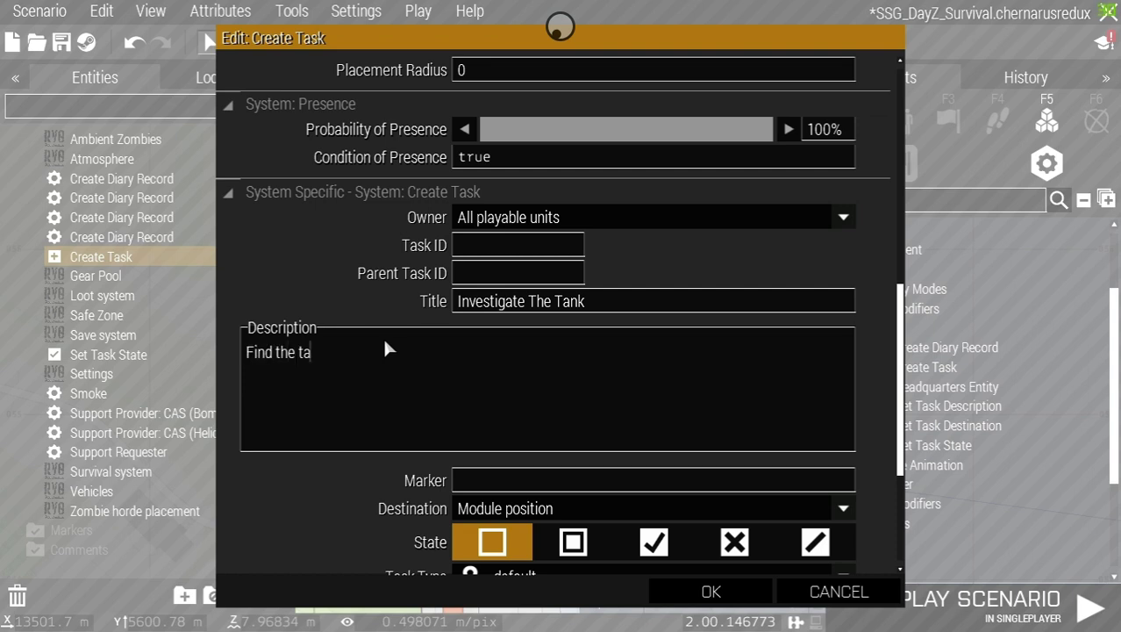
pyautogui.write('nk and make sure it is empty.')
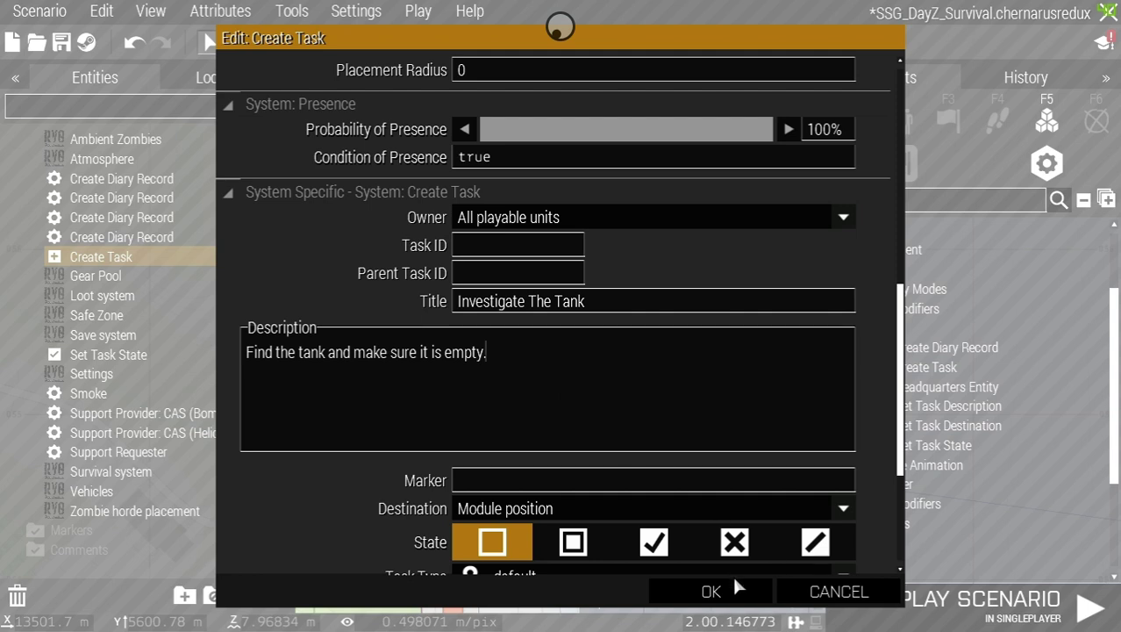
pyautogui.click(735, 583)
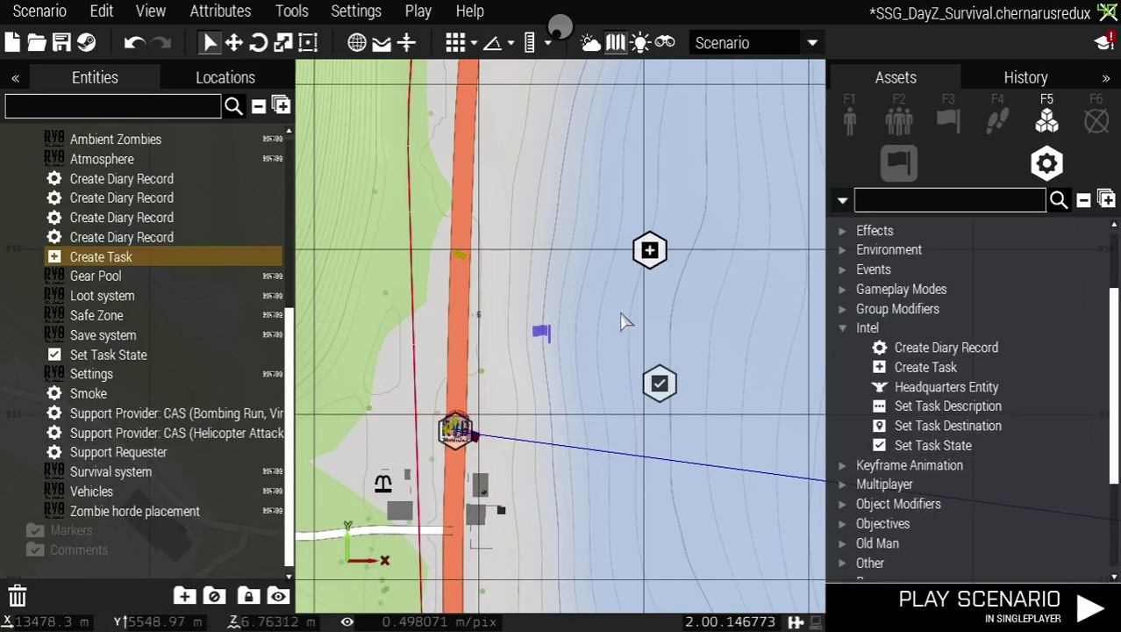
# Step: Open the trigger's attributes and set both its A and B sizes to 10
pyautogui.moveTo(601, 375); pyautogui.dragTo(625, 316, button='right')
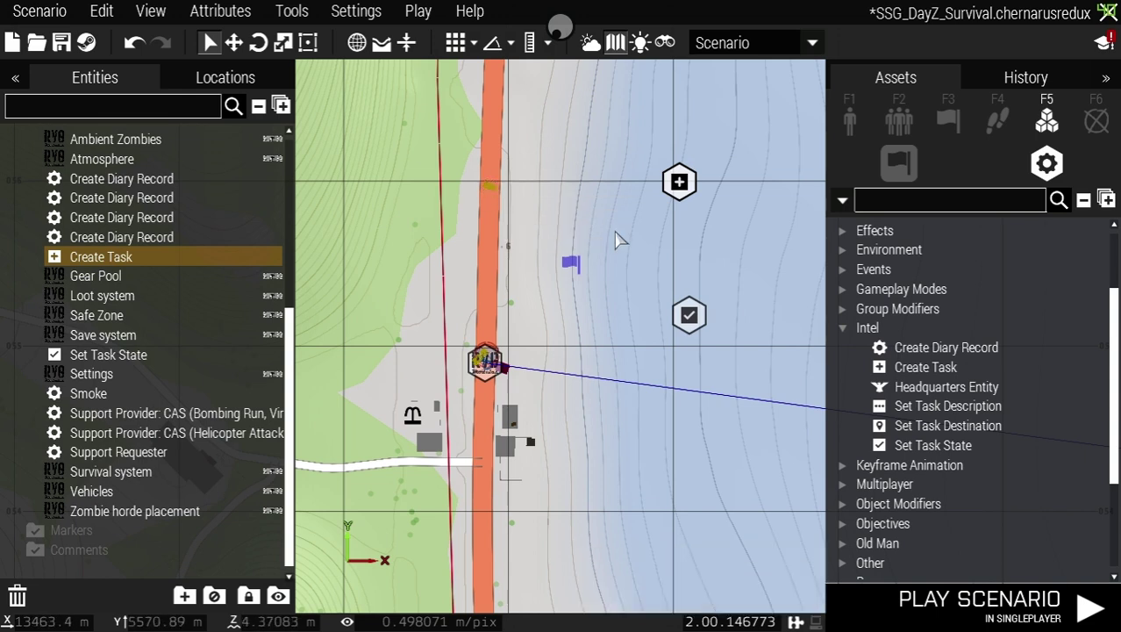
pyautogui.rightClick(576, 267)
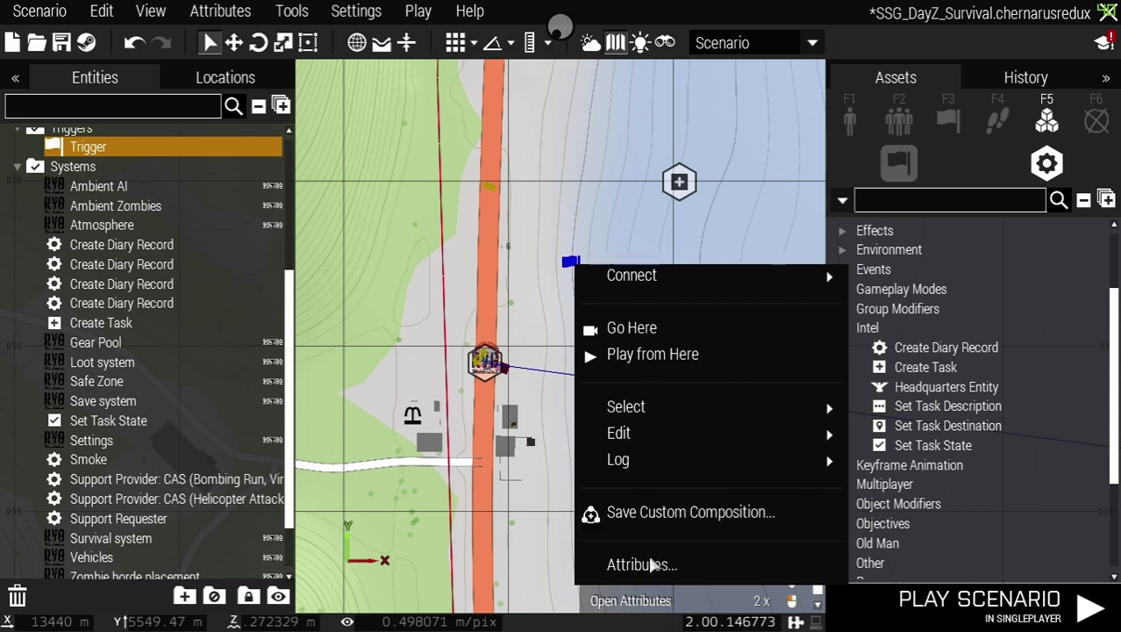
pyautogui.click(646, 566)
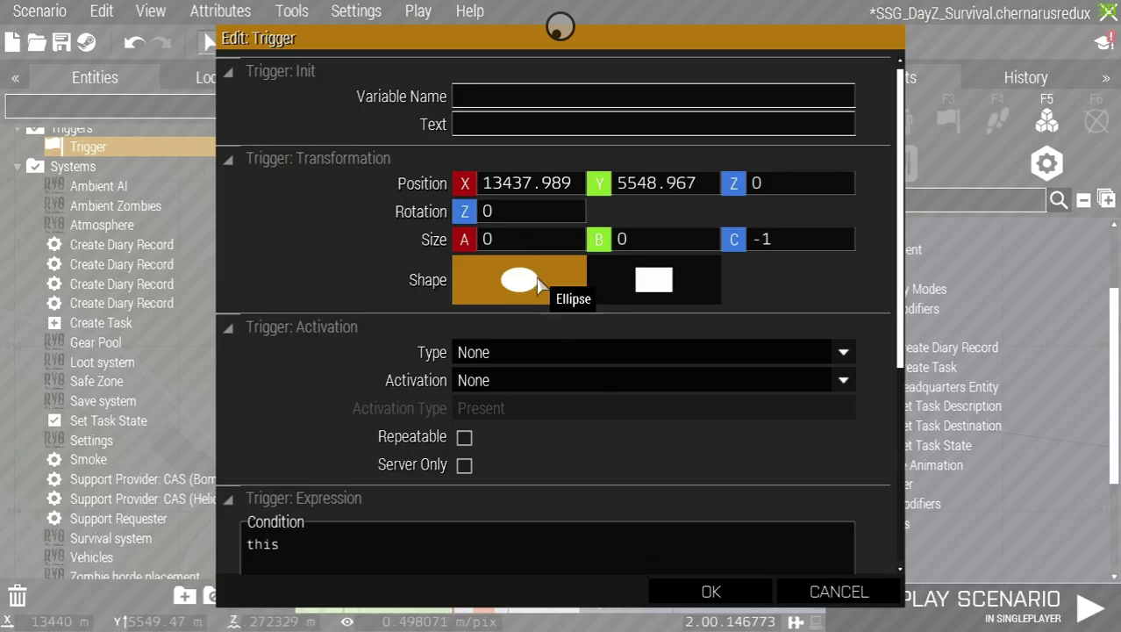
pyautogui.doubleClick(490, 237)
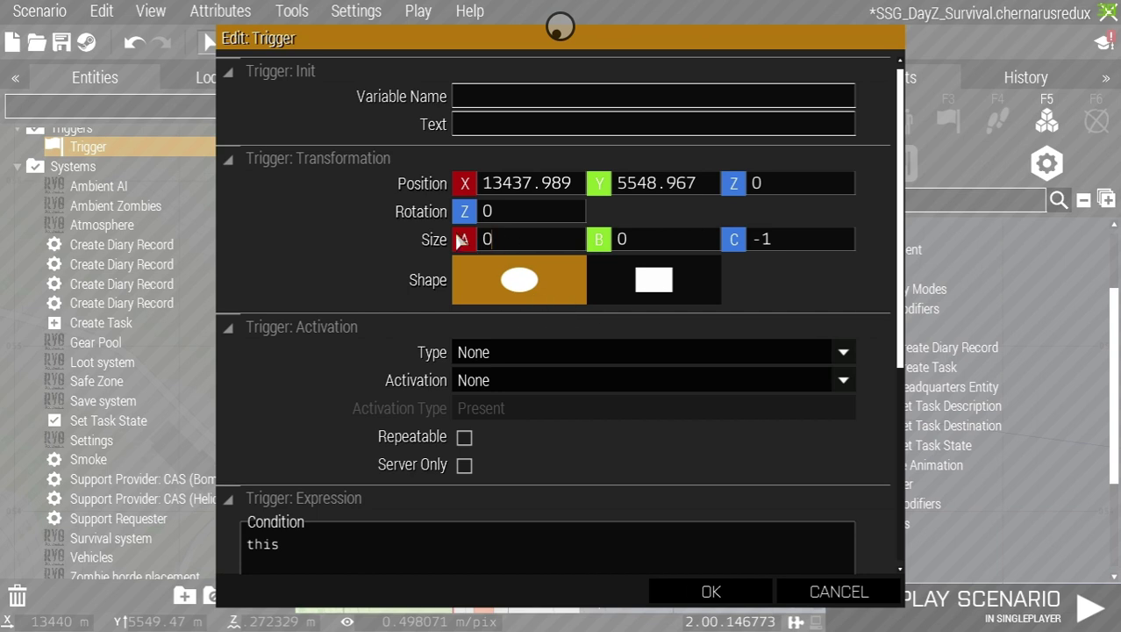
pyautogui.write('10')
pyautogui.doubleClick(602, 244)
pyautogui.write('10')
# Step: Set the trigger's activation to Any Player and apply its attributes
pyautogui.scroll(-2, 605, 434)
pyautogui.click(542, 306)
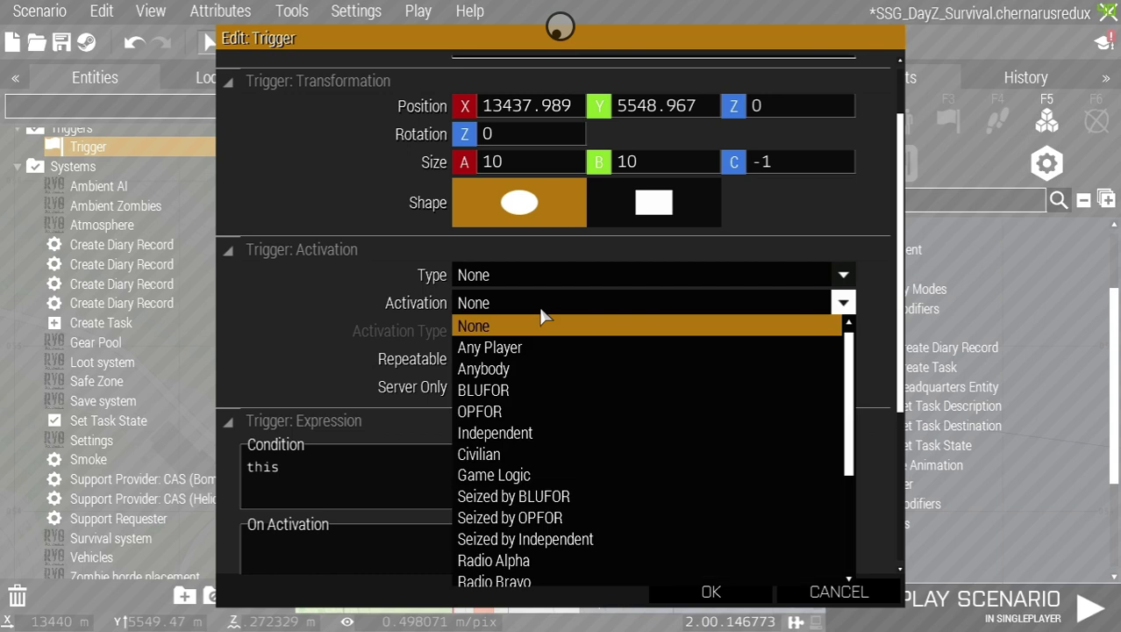
pyautogui.click(518, 349)
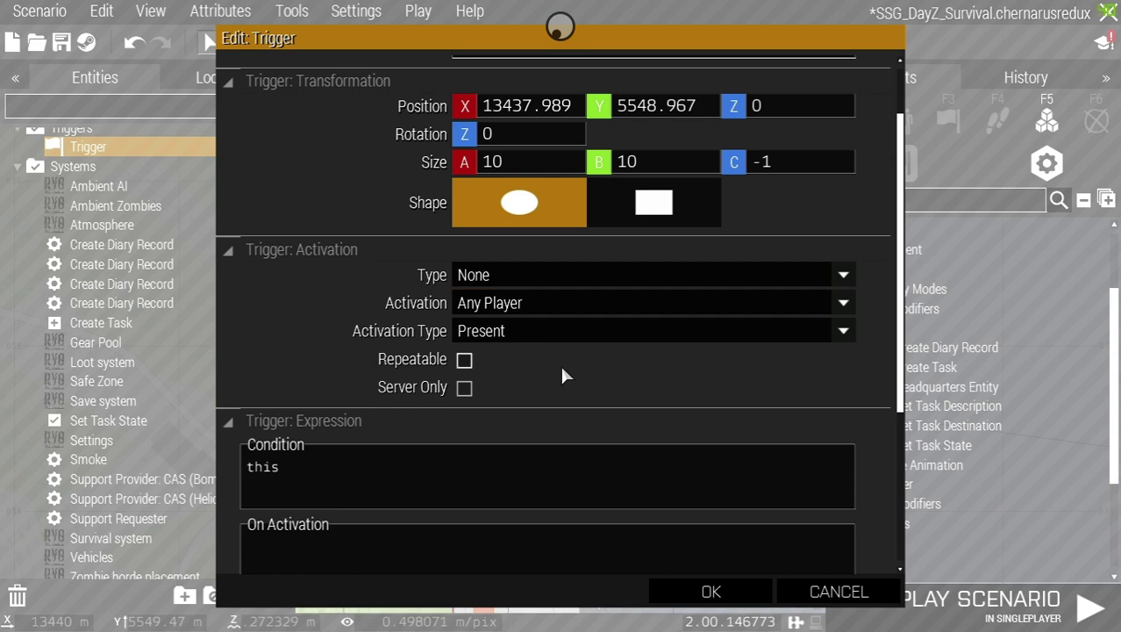
pyautogui.click(711, 592)
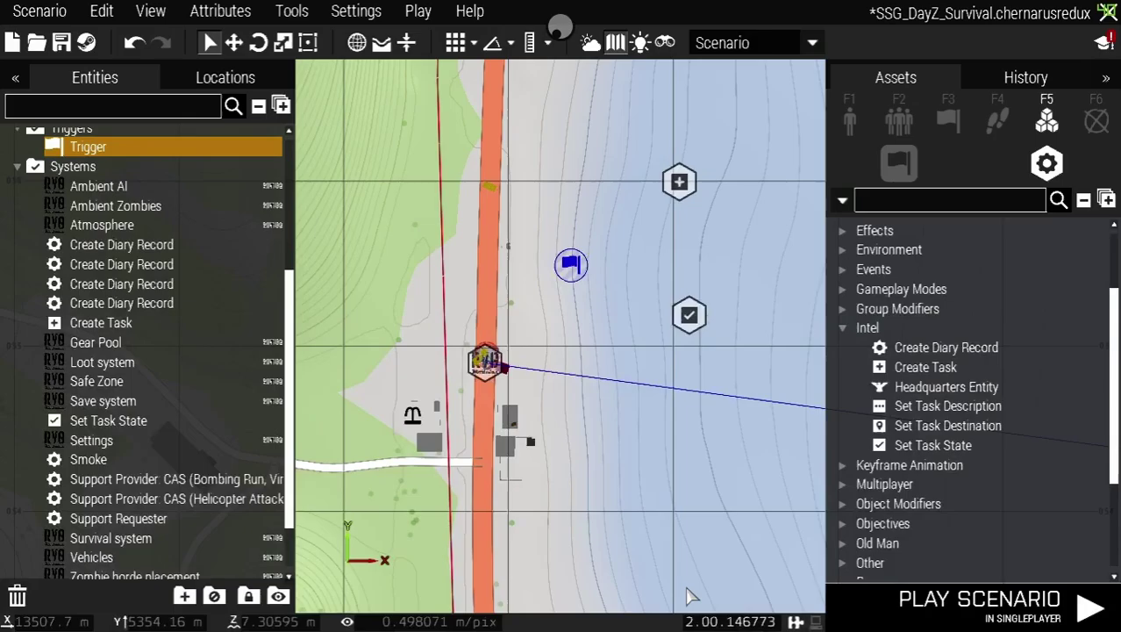
# Step: Move the trigger onto the tank on the road and place the Set Task State and Create Task modules beside it
pyautogui.moveTo(572, 272); pyautogui.dragTo(496, 194)
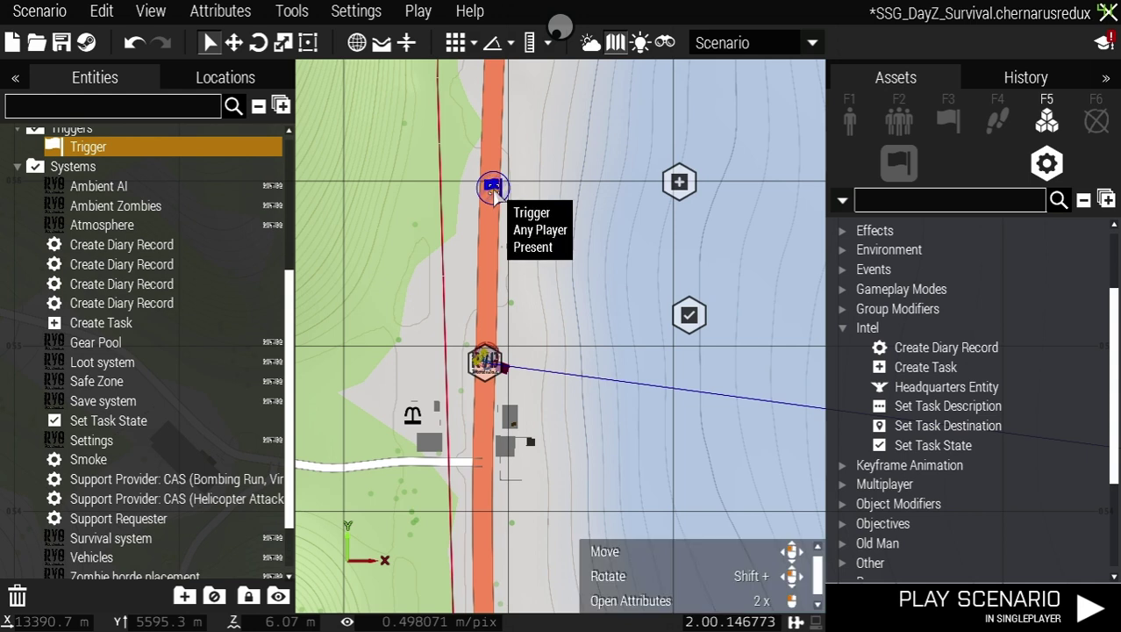
pyautogui.moveTo(688, 315); pyautogui.dragTo(579, 270)
pyautogui.moveTo(682, 198)
pyautogui.mouseDown()
pyautogui.moveTo(656, 163)
pyautogui.moveTo(564, 132)
pyautogui.mouseUp()
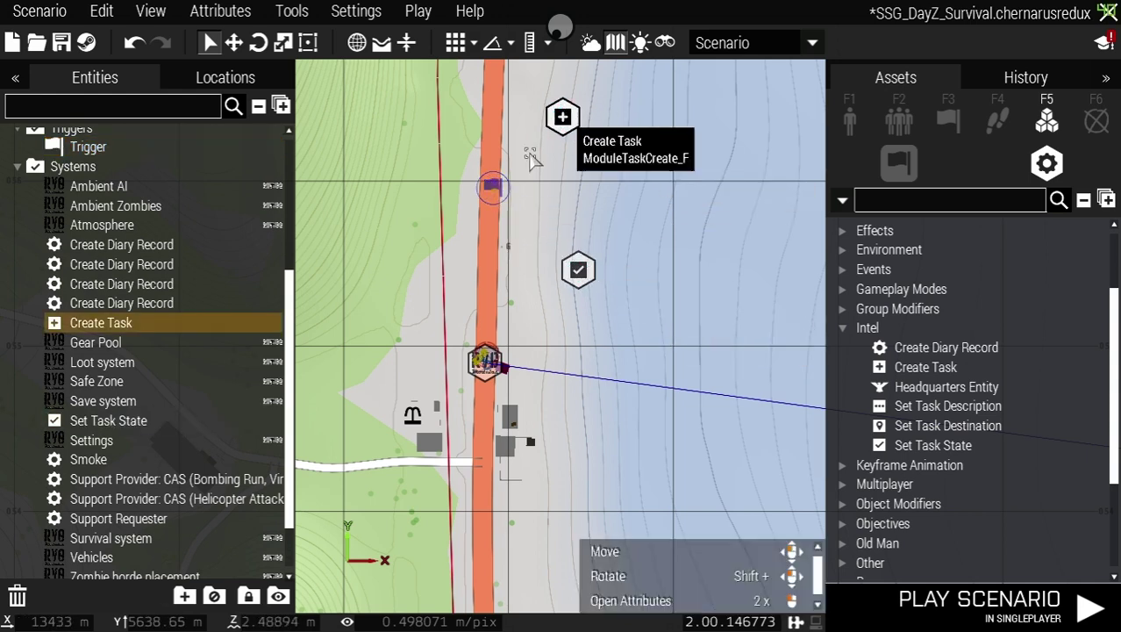
# Step: Sync the trigger on the road to the Set Task State module
pyautogui.rightClick(496, 189)
pyautogui.moveTo(552, 193)
pyautogui.click(807, 195)
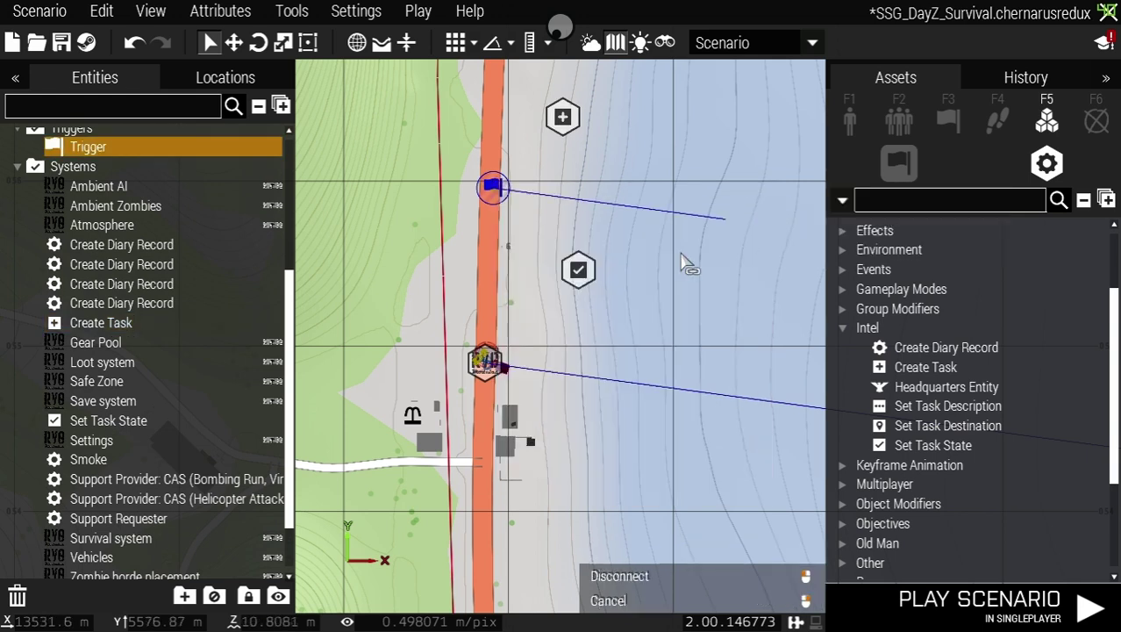
pyautogui.click(579, 270)
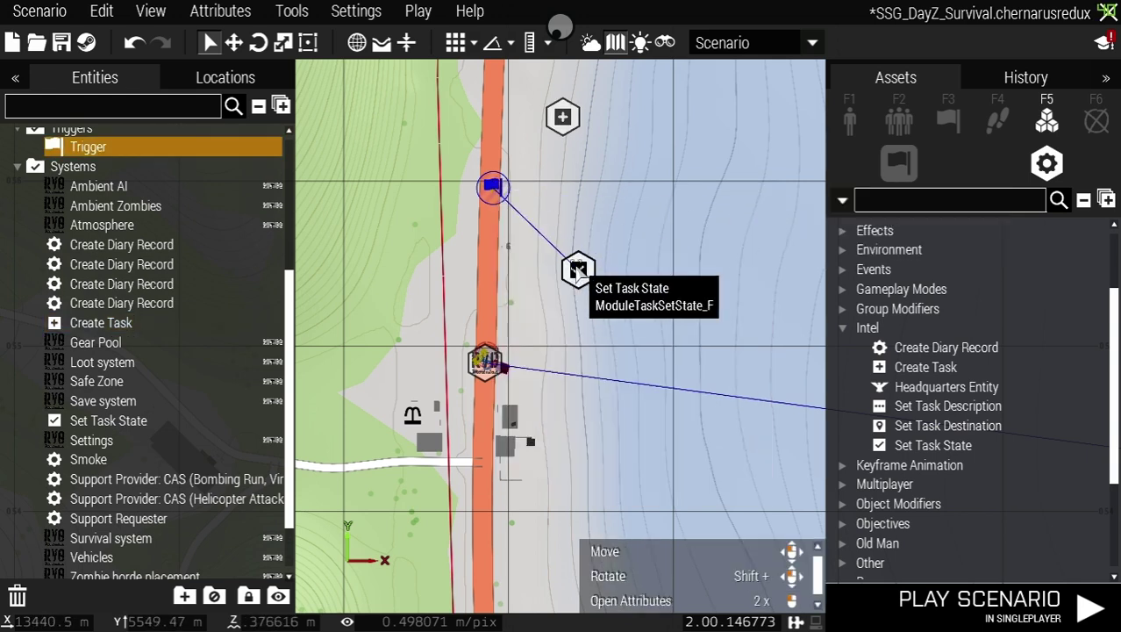
# Step: Set the Set Task State module's state to Succeeded and apply its attributes
pyautogui.rightClick(578, 269)
pyautogui.click(645, 605)
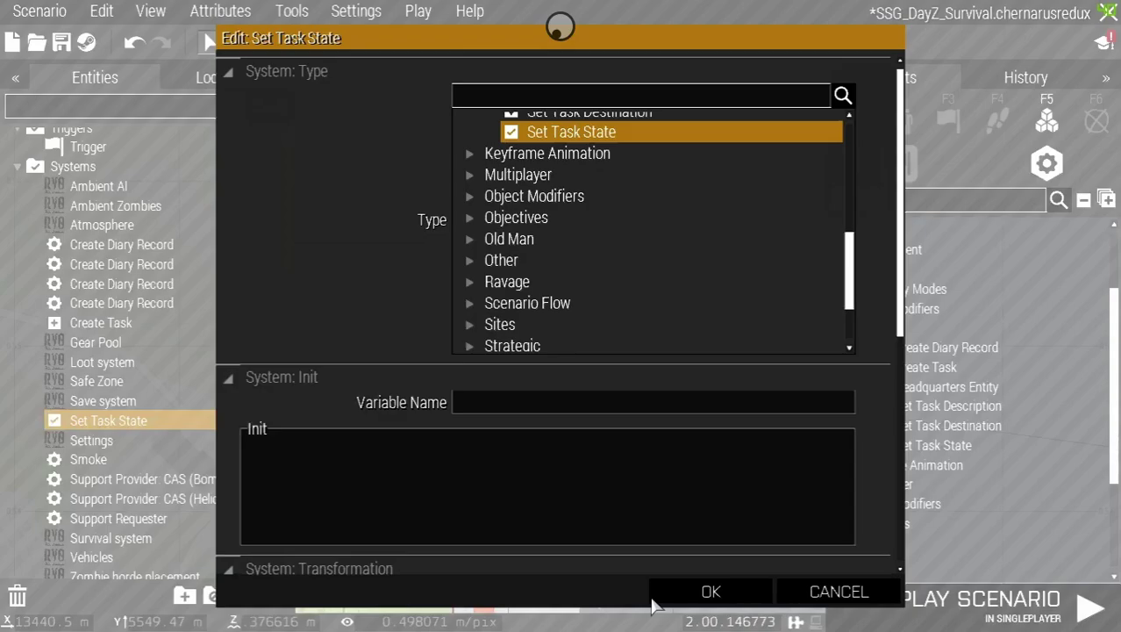
pyautogui.scroll(-5, 609, 375)
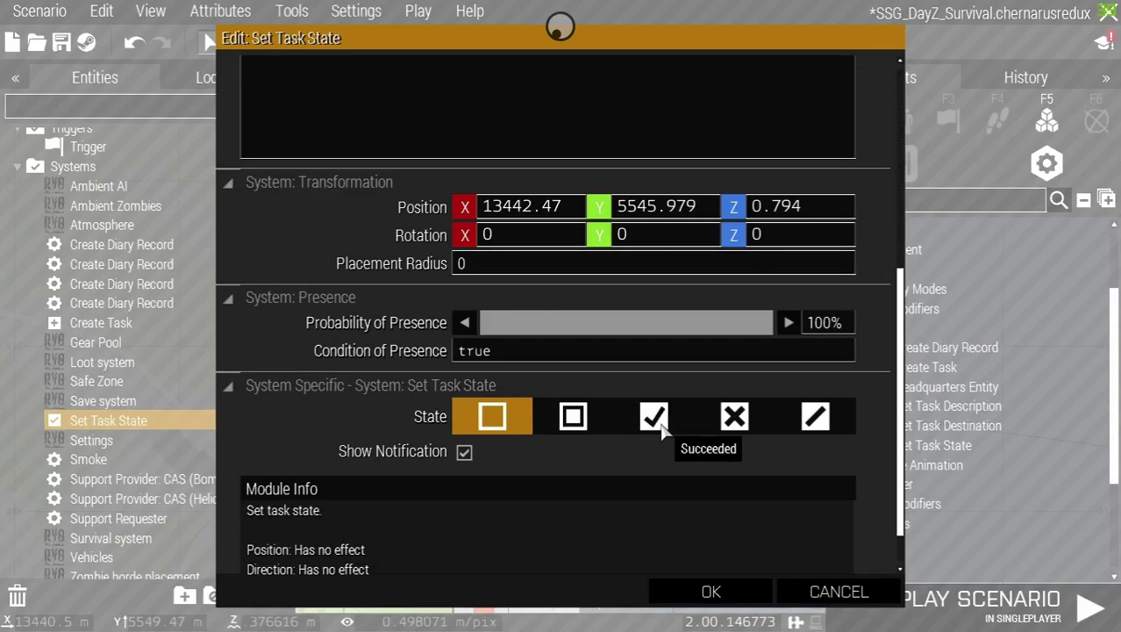
pyautogui.click(659, 421)
pyautogui.click(711, 592)
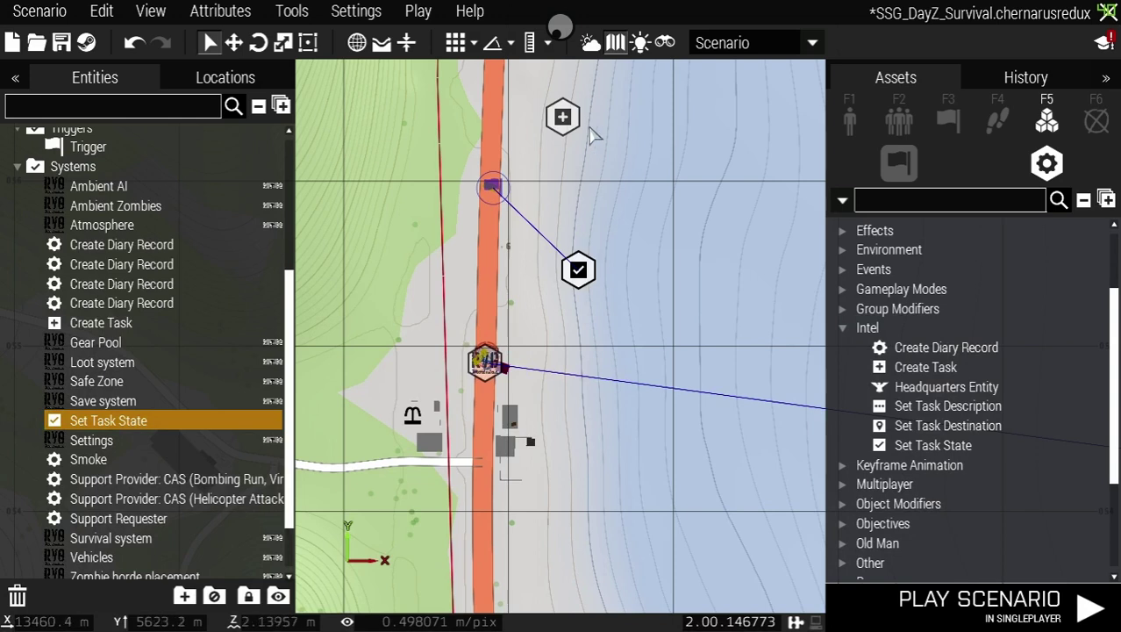
# Step: Sync the Create Task module to the Set Task State module
pyautogui.rightClick(573, 125)
pyautogui.moveTo(589, 131)
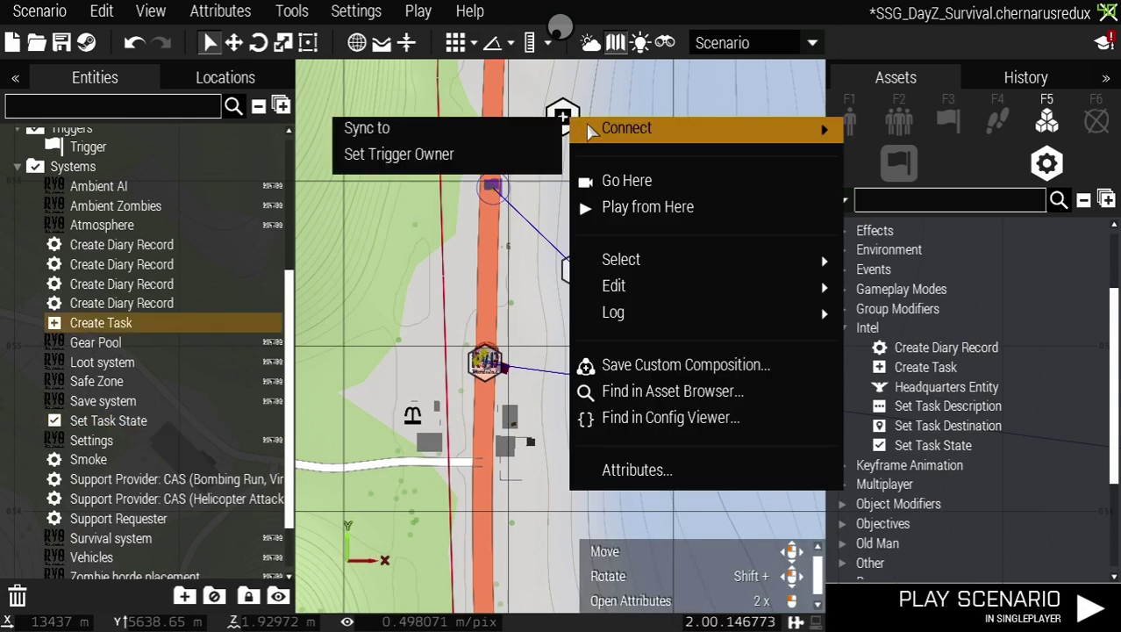
pyautogui.click(513, 128)
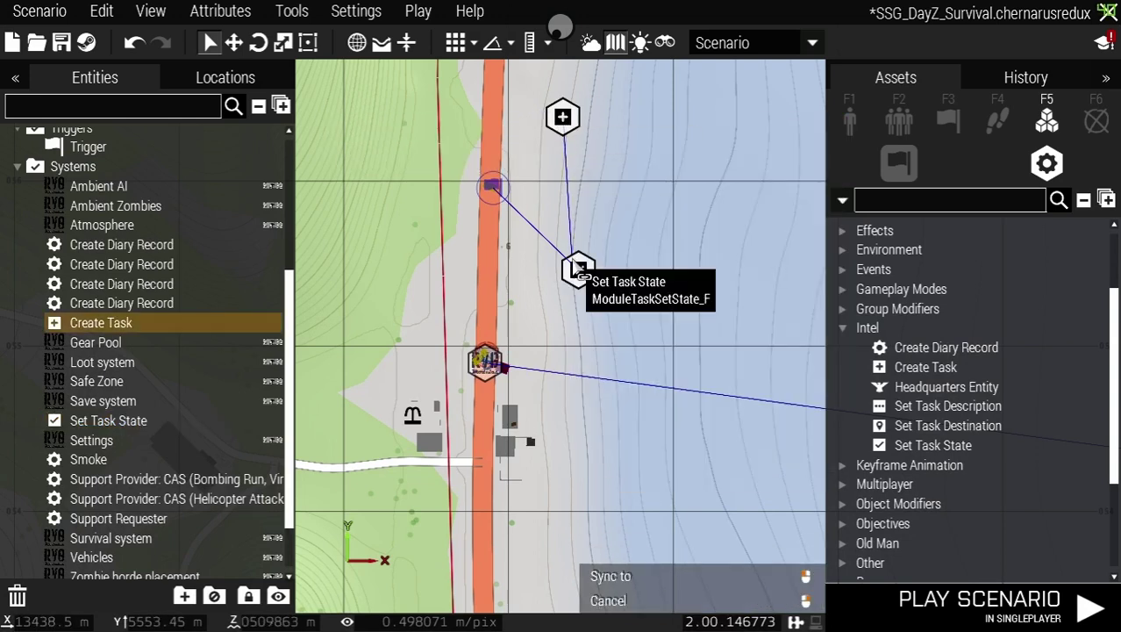
pyautogui.click(578, 269)
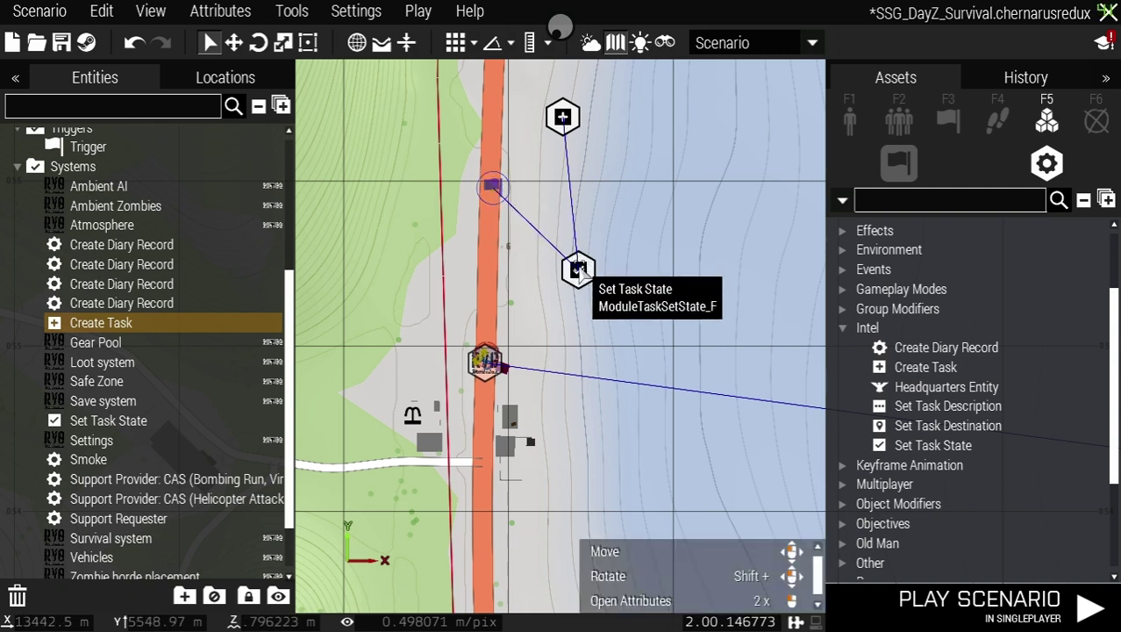
pyautogui.click(563, 118)
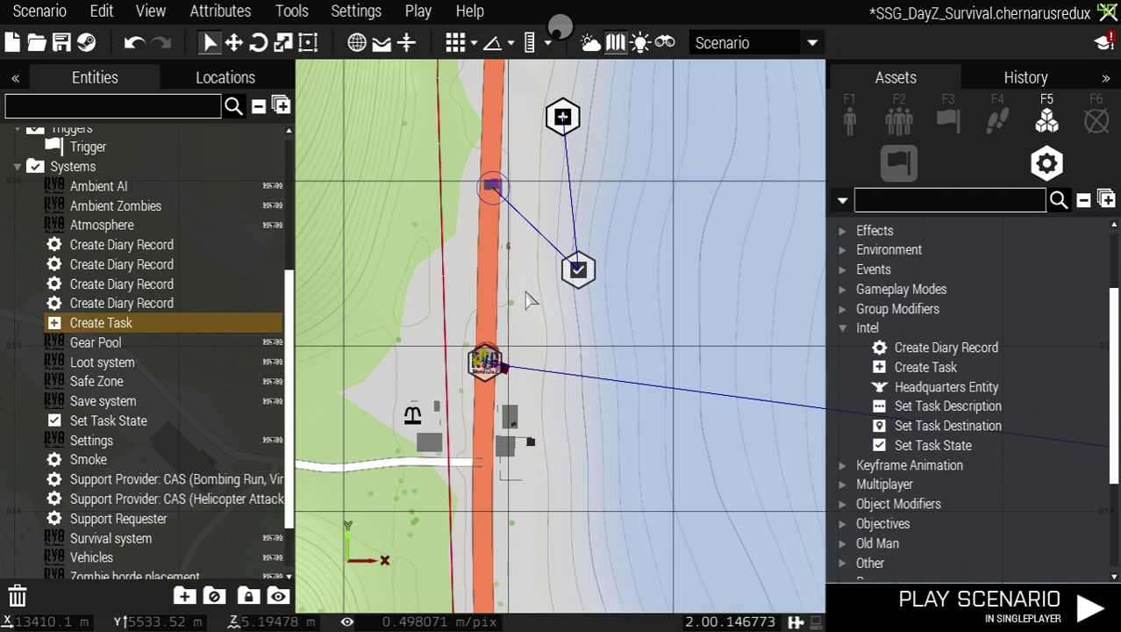
# Step: In the 3D view, move the Create Task module onto the tank inside the trigger area
pyautogui.scroll(1, 527, 301)
pyautogui.press('m')
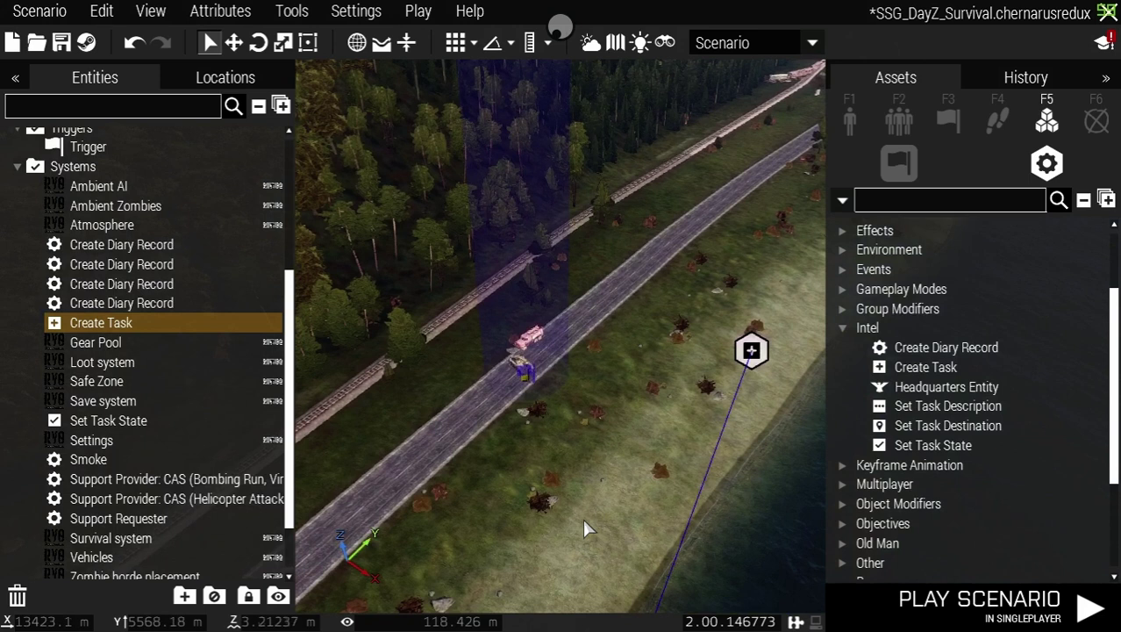
pyautogui.scroll(5, 583, 518)
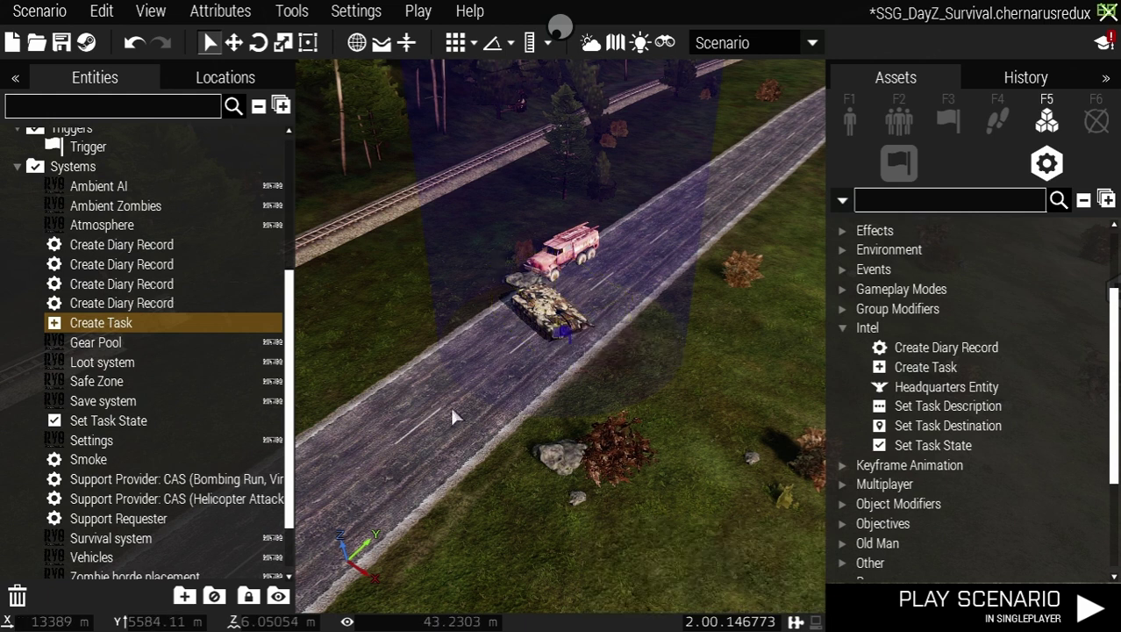
pyautogui.scroll(-4, 457, 408)
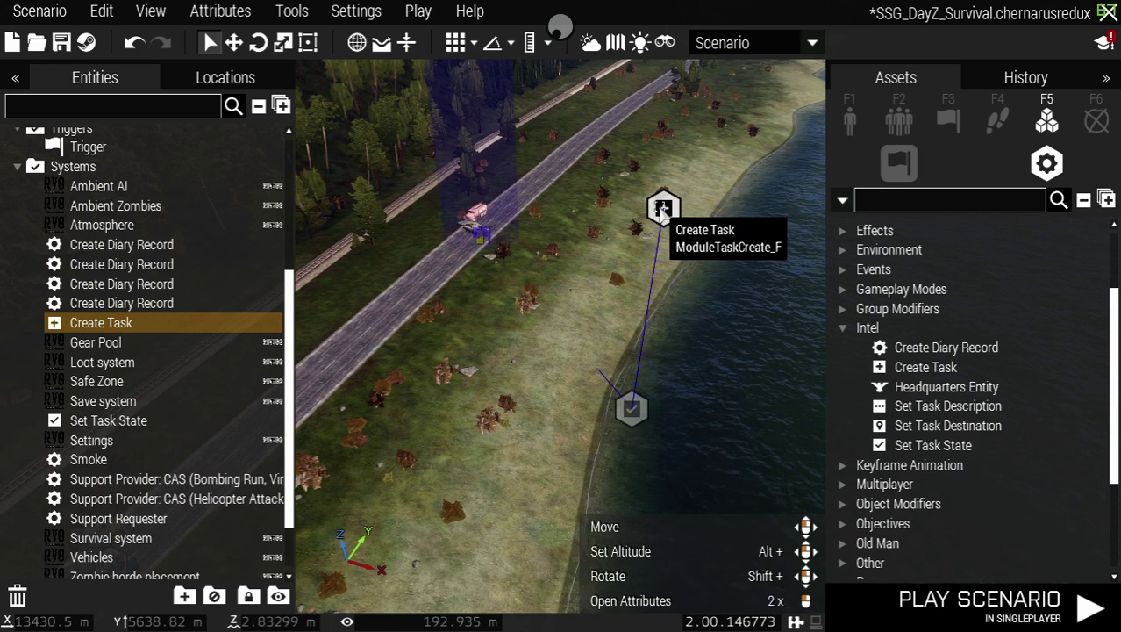
pyautogui.press('w')
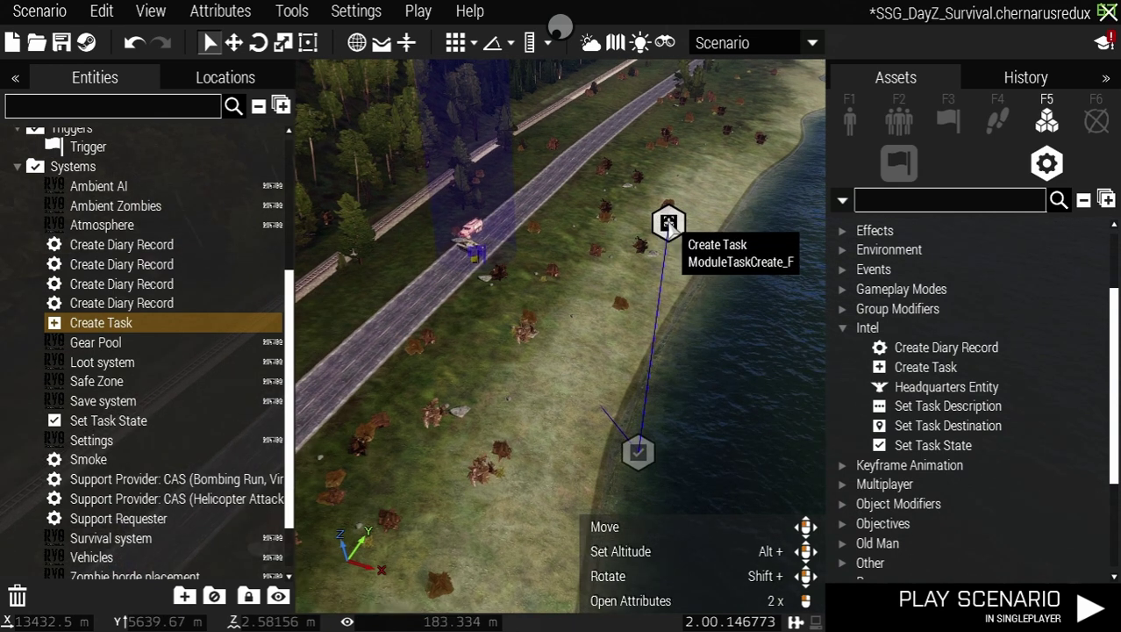
pyautogui.moveTo(668, 225); pyautogui.dragTo(473, 245)
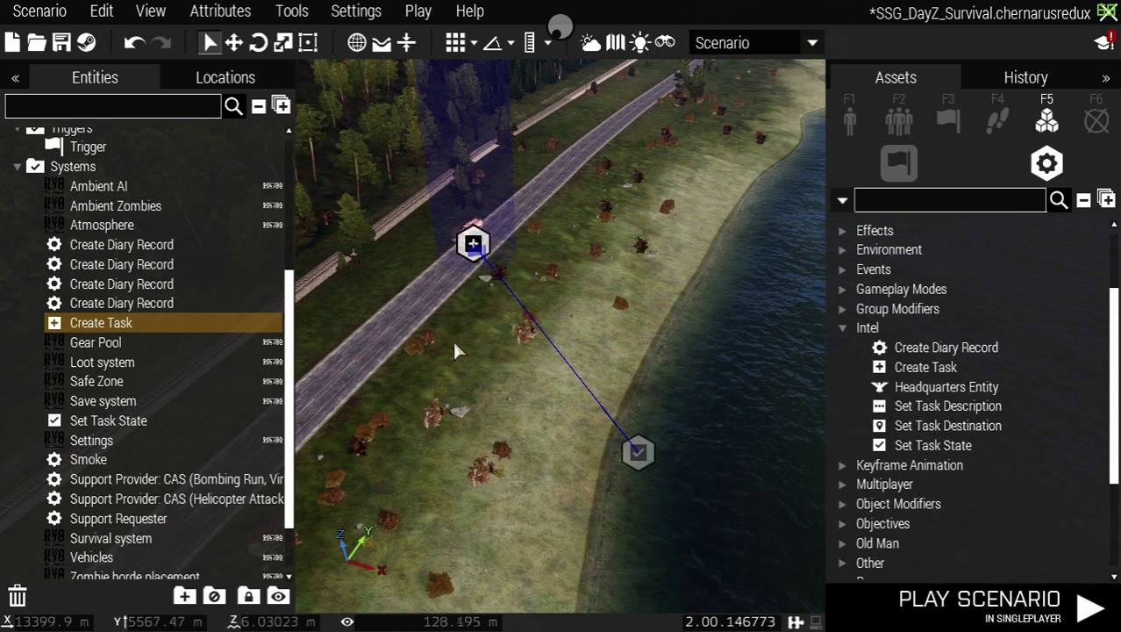
pyautogui.scroll(3, 443, 351)
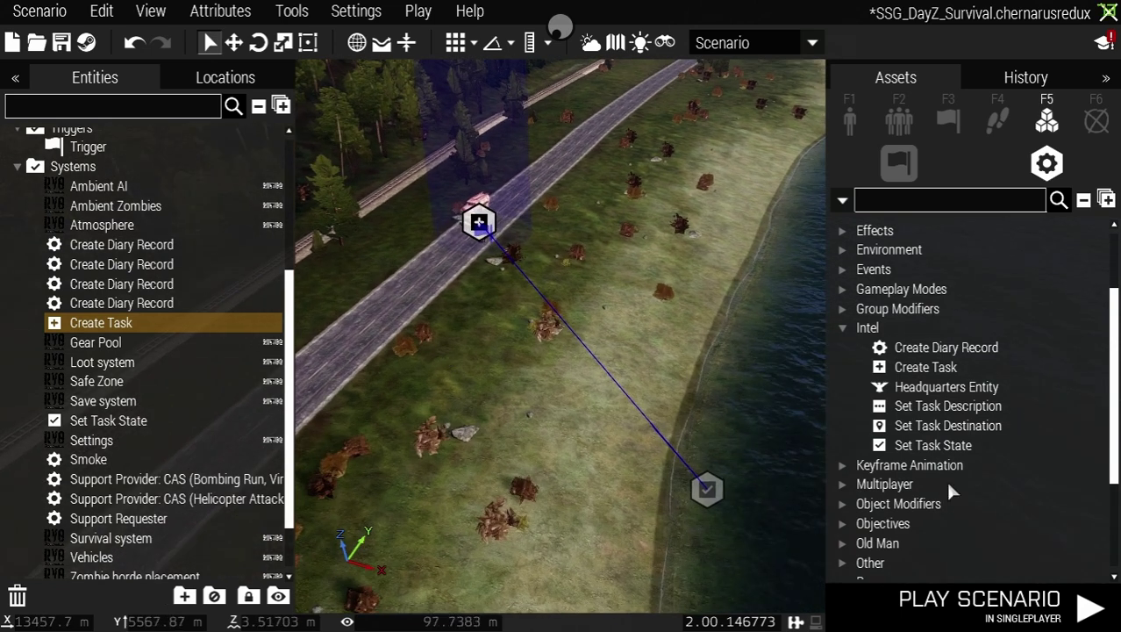
# Step: Play the scenario in singleplayer, check the "Investigate The Tank" entry in the map's task list and assign that task
pyautogui.click(937, 617)
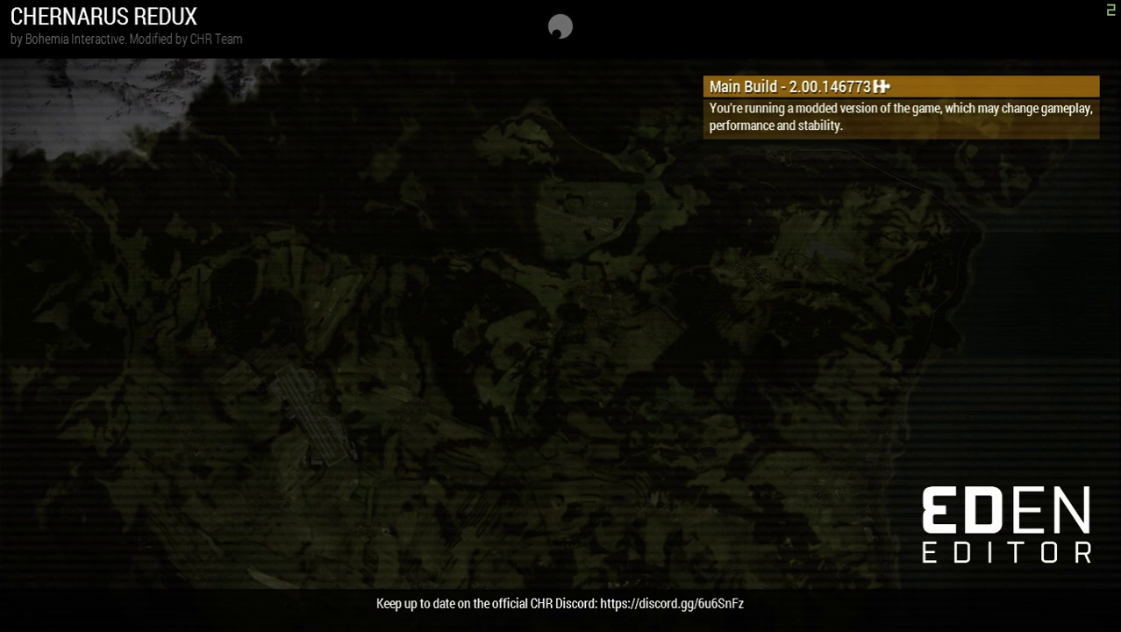
pyautogui.press('KP_Enter')
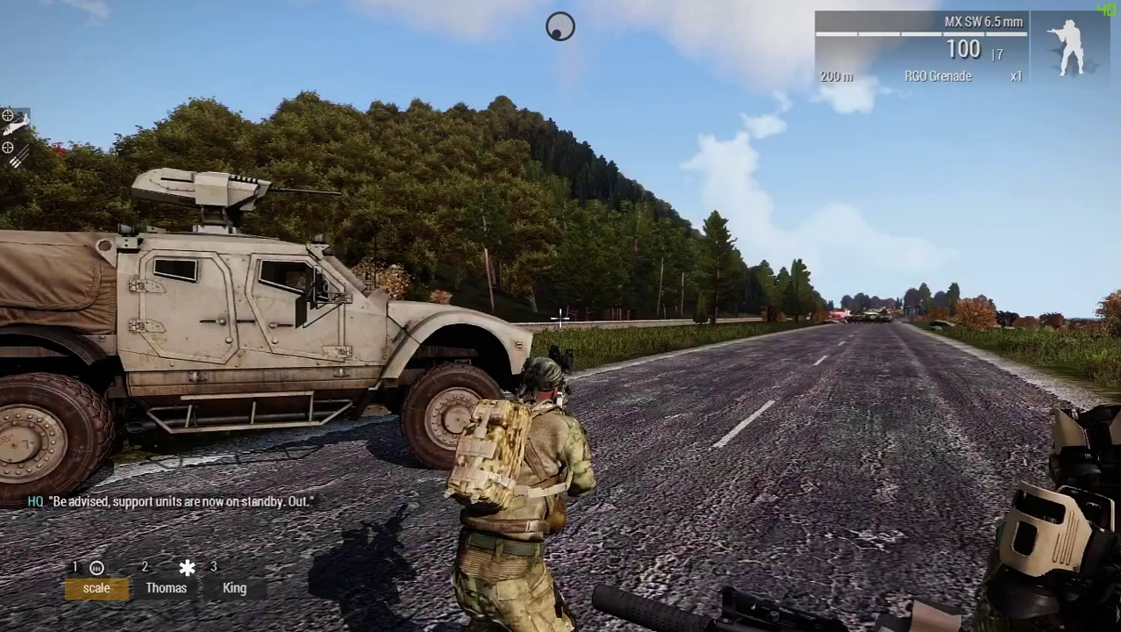
pyautogui.press('m')
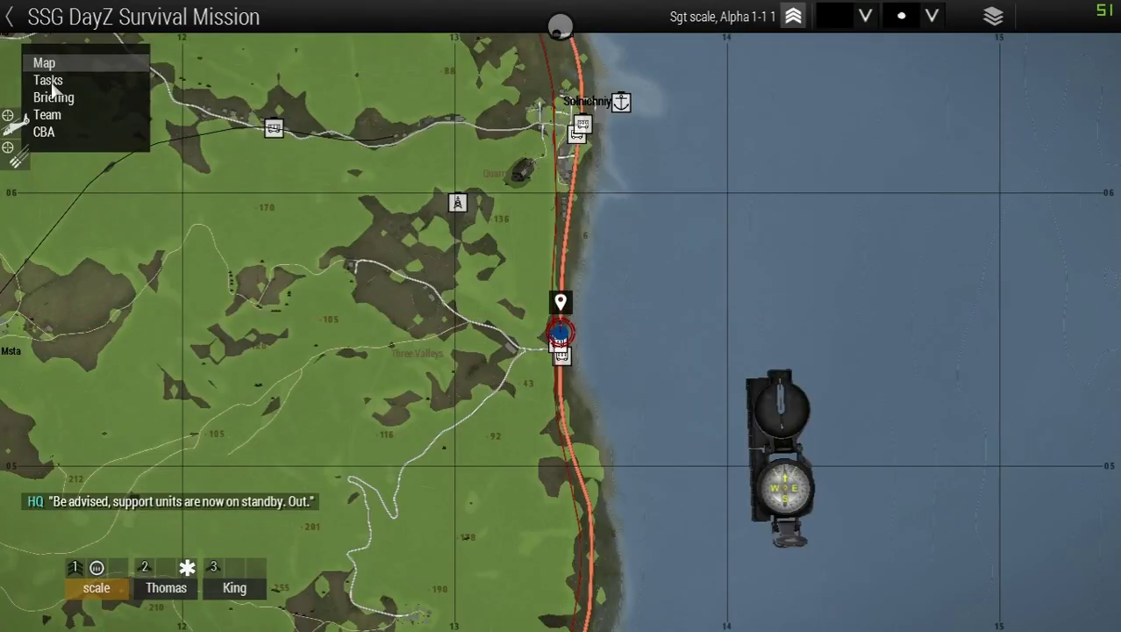
pyautogui.click(50, 79)
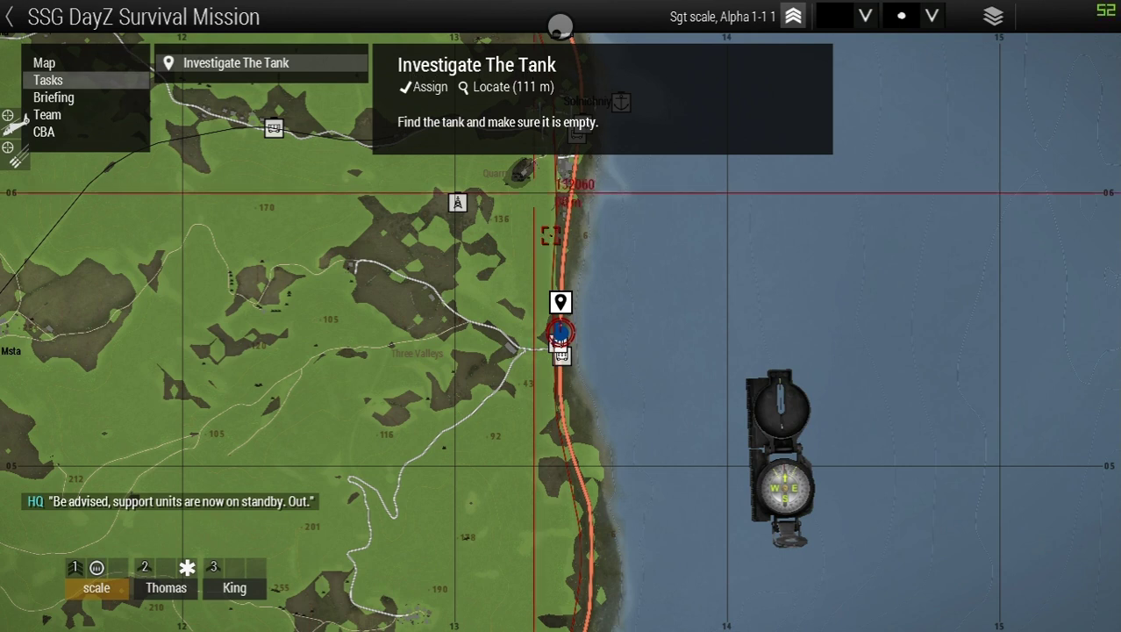
pyautogui.scroll(2, 593, 298)
pyautogui.scroll(3, 566, 303)
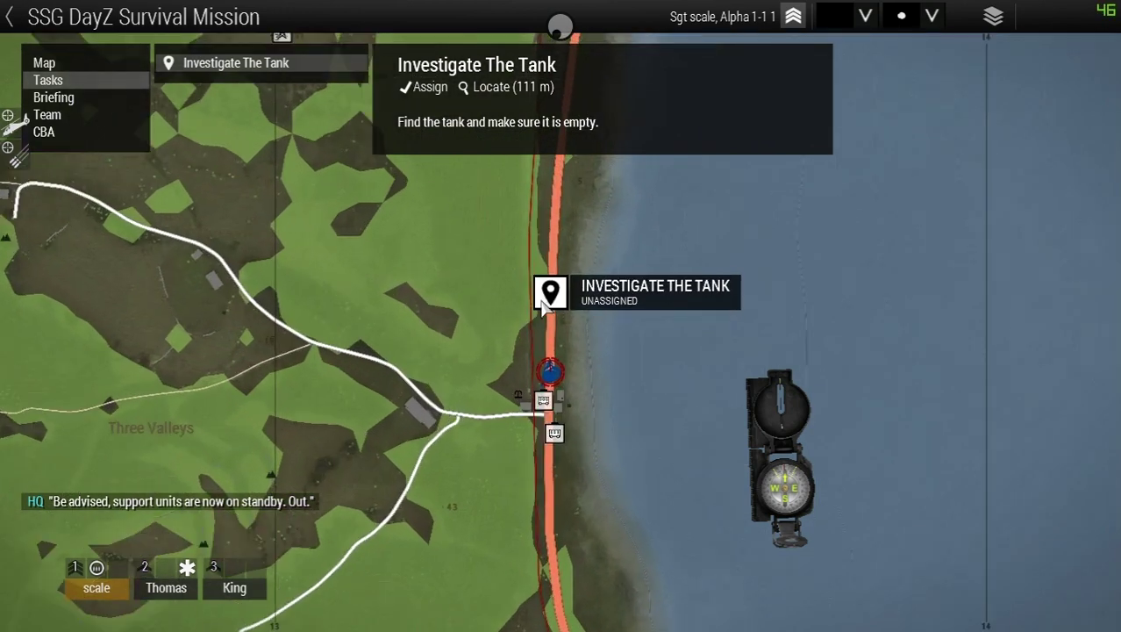
pyautogui.click(569, 299)
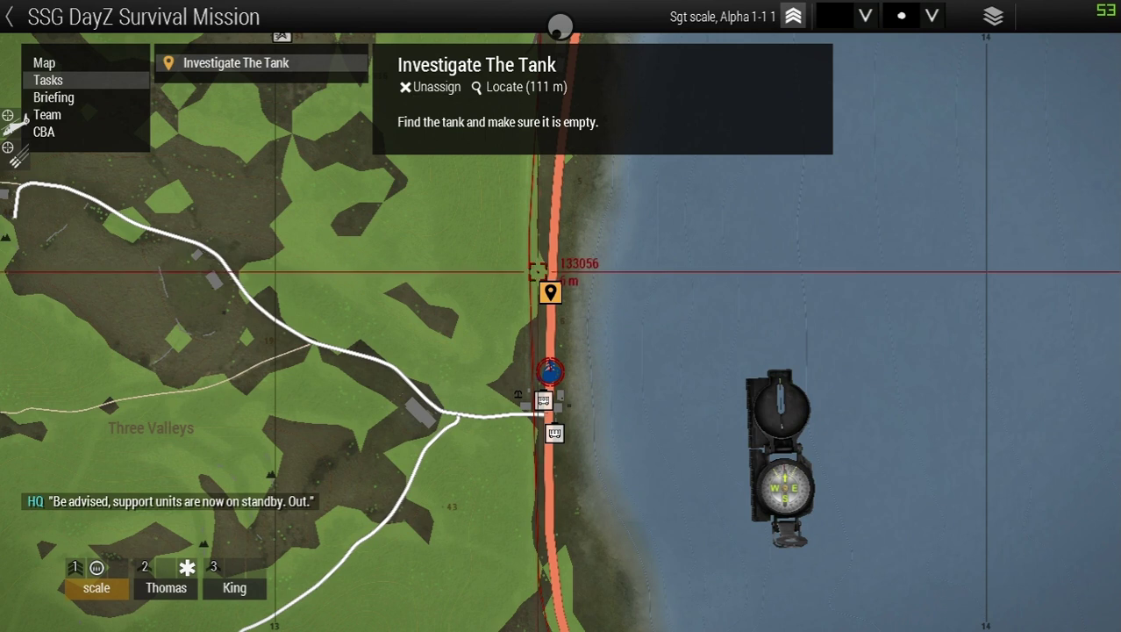
pyautogui.press('m')
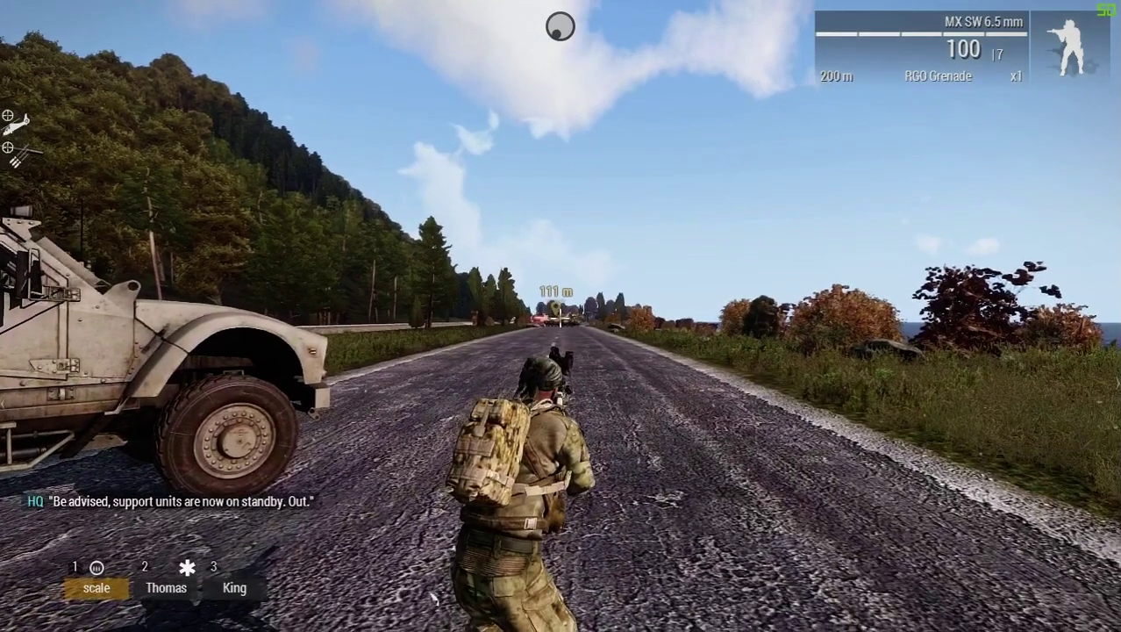
# Step: Inspect the tank through the rifle scope, and walk up the road to the task marker at the tank
pyautogui.rightClick(561, 316)
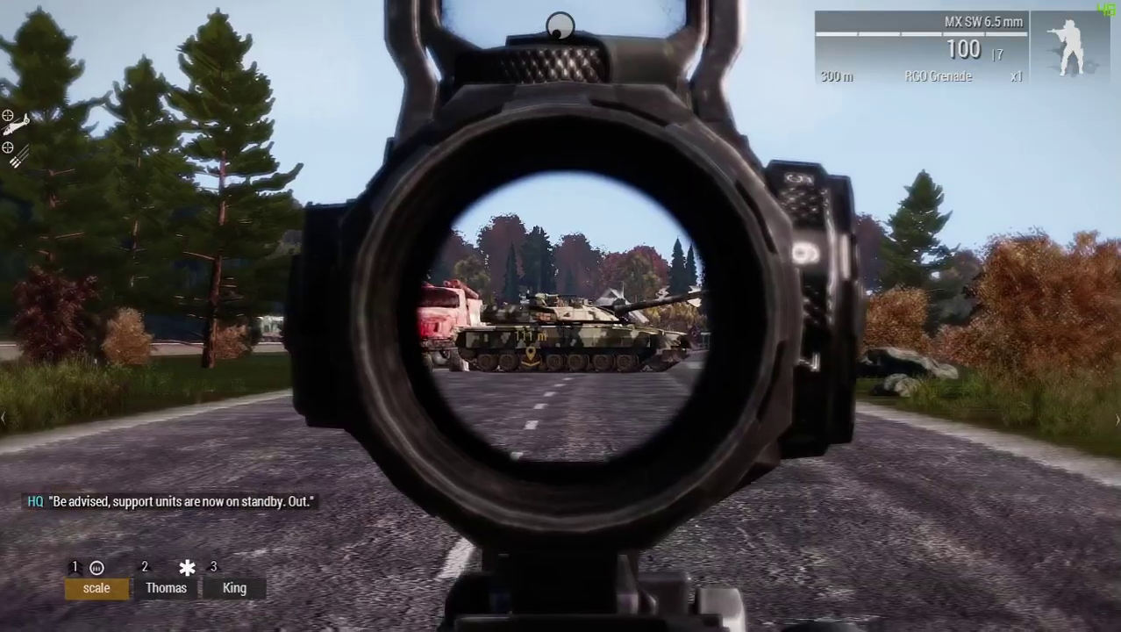
pyautogui.rightClick(561, 316)
pyautogui.press('w')
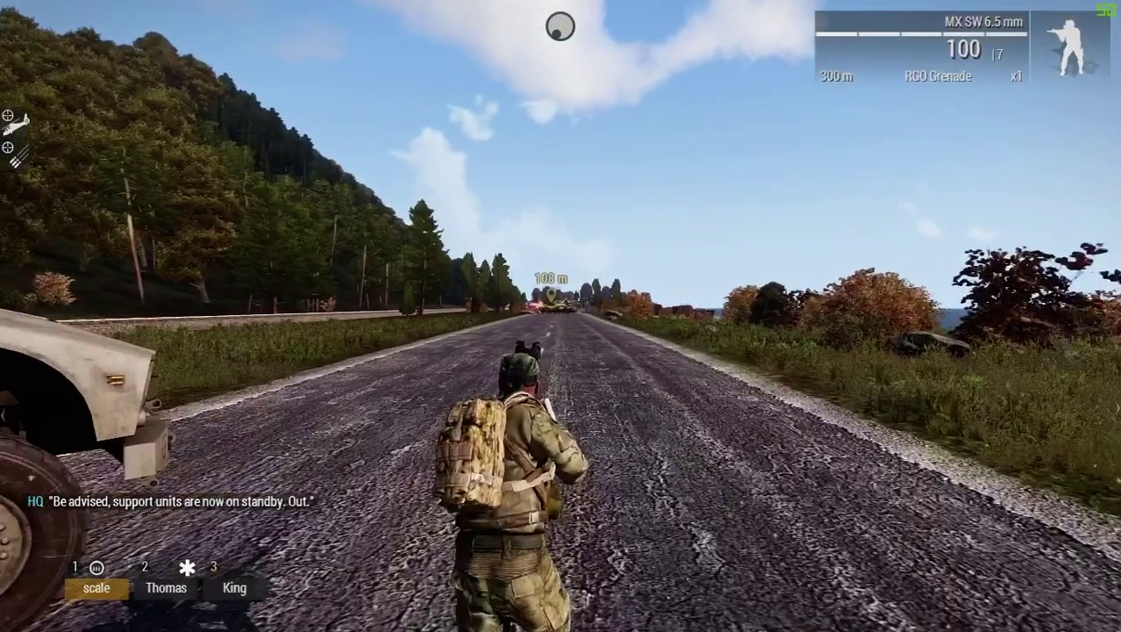
pyautogui.press('w')
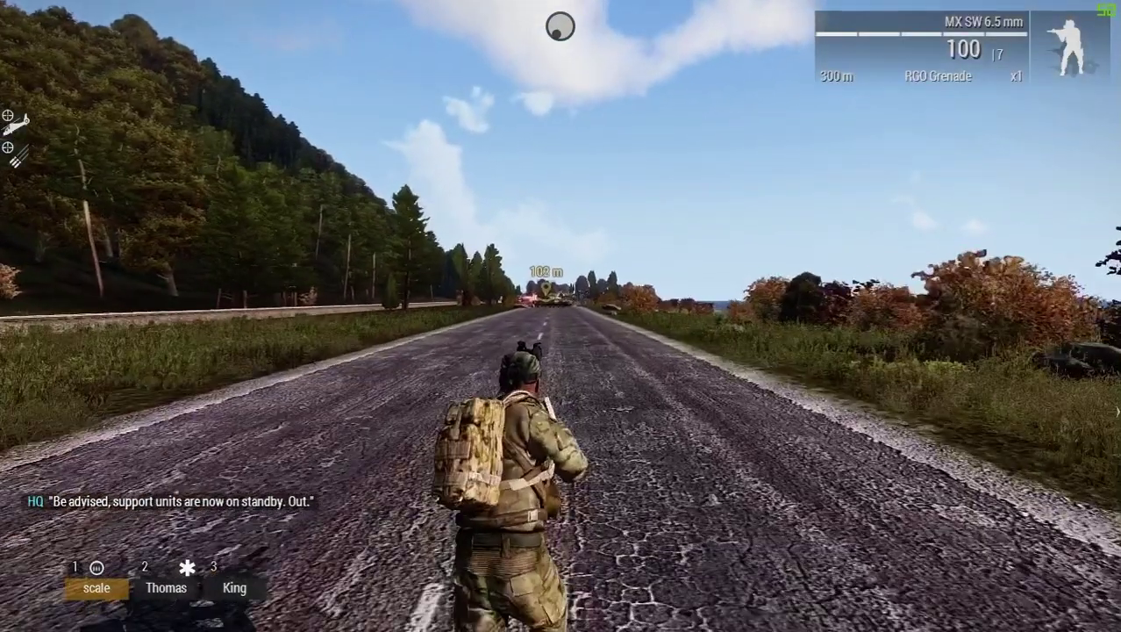
pyautogui.press('alt')
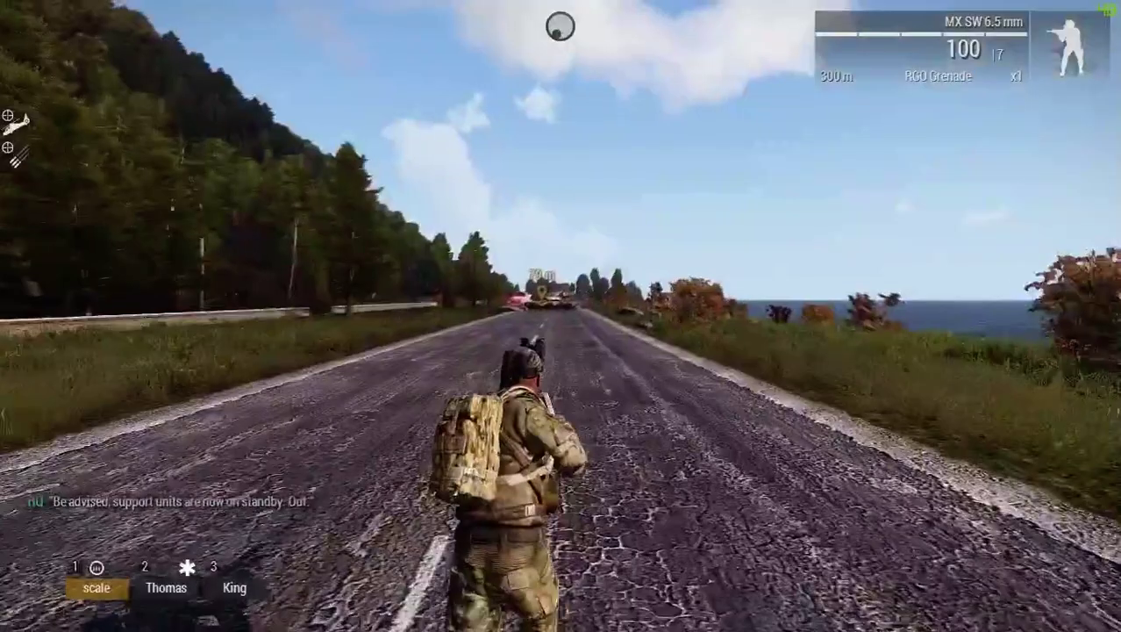
pyautogui.press('w')
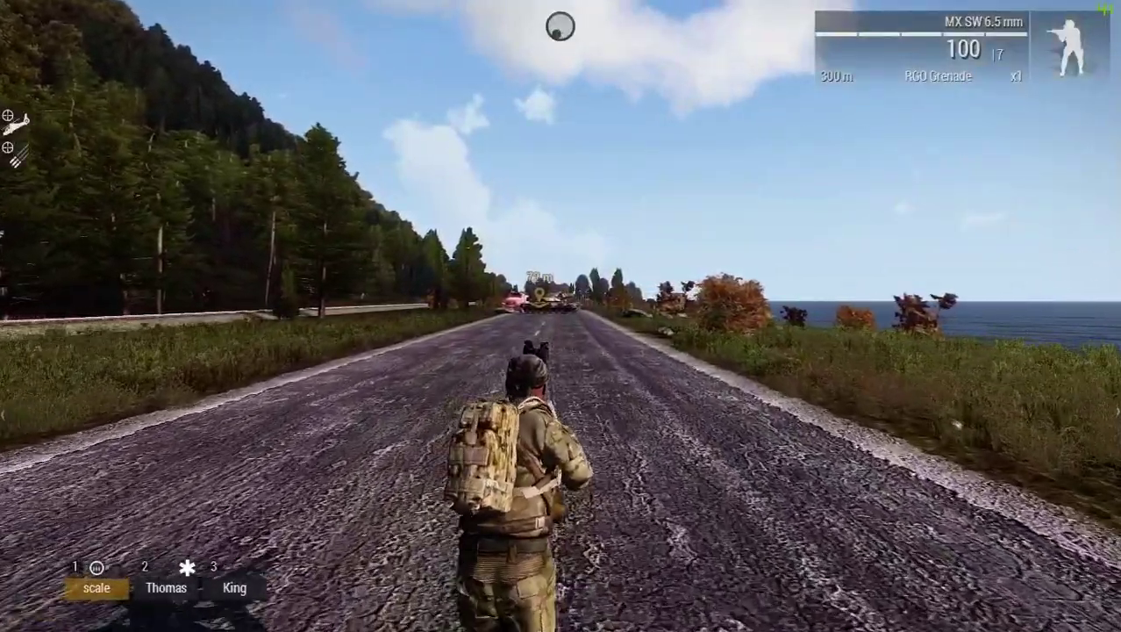
pyautogui.press('w')
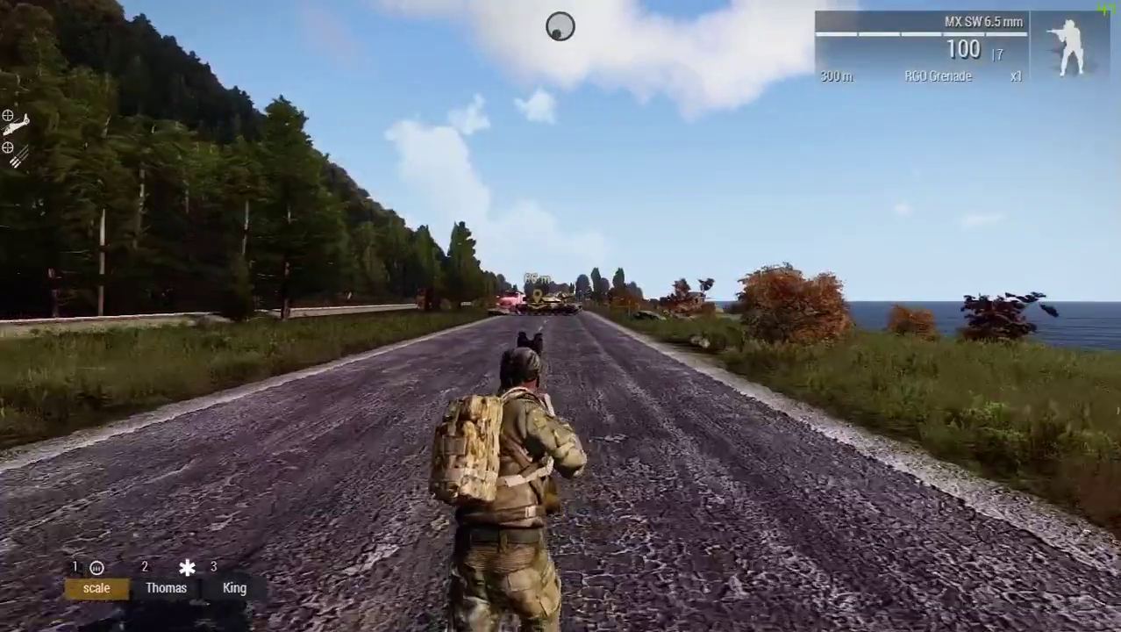
pyautogui.press('w')
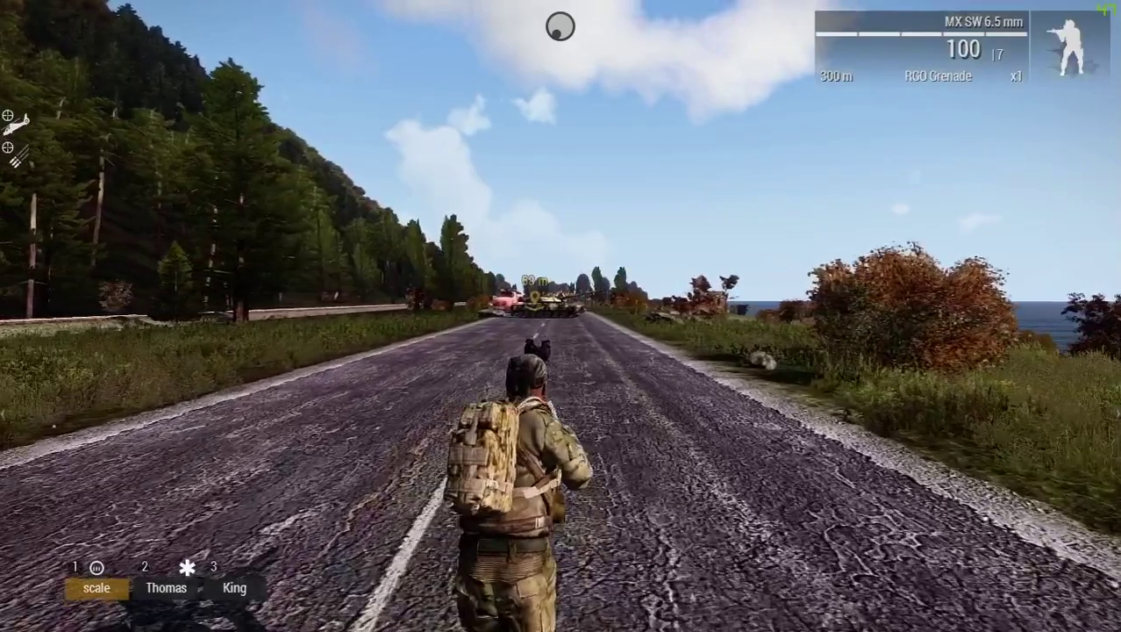
pyautogui.press('w')
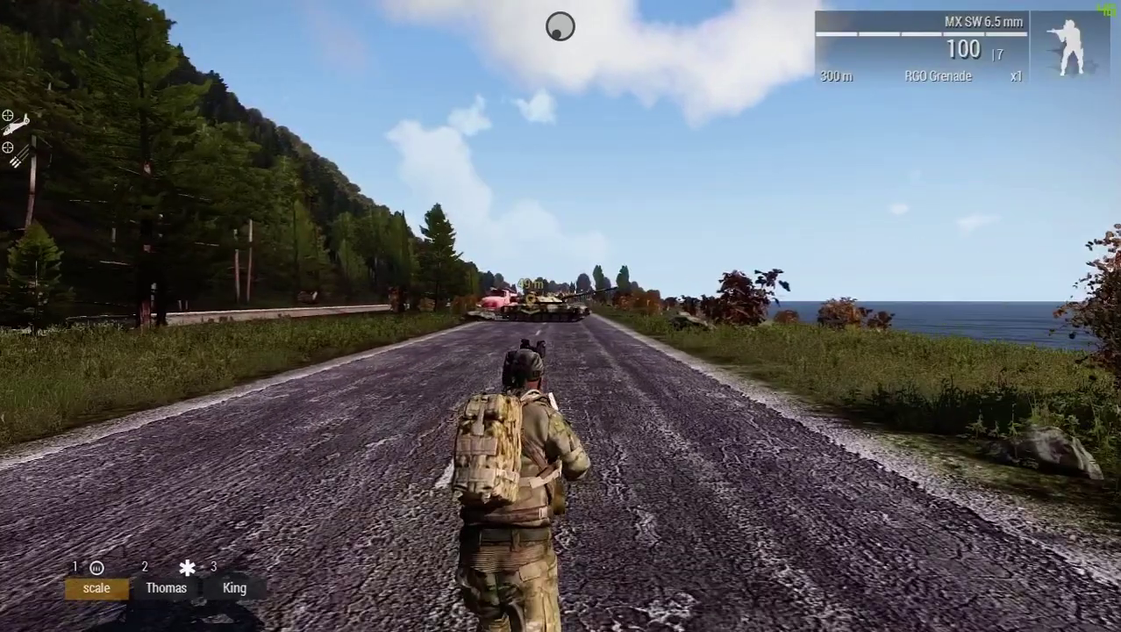
pyautogui.press('w')
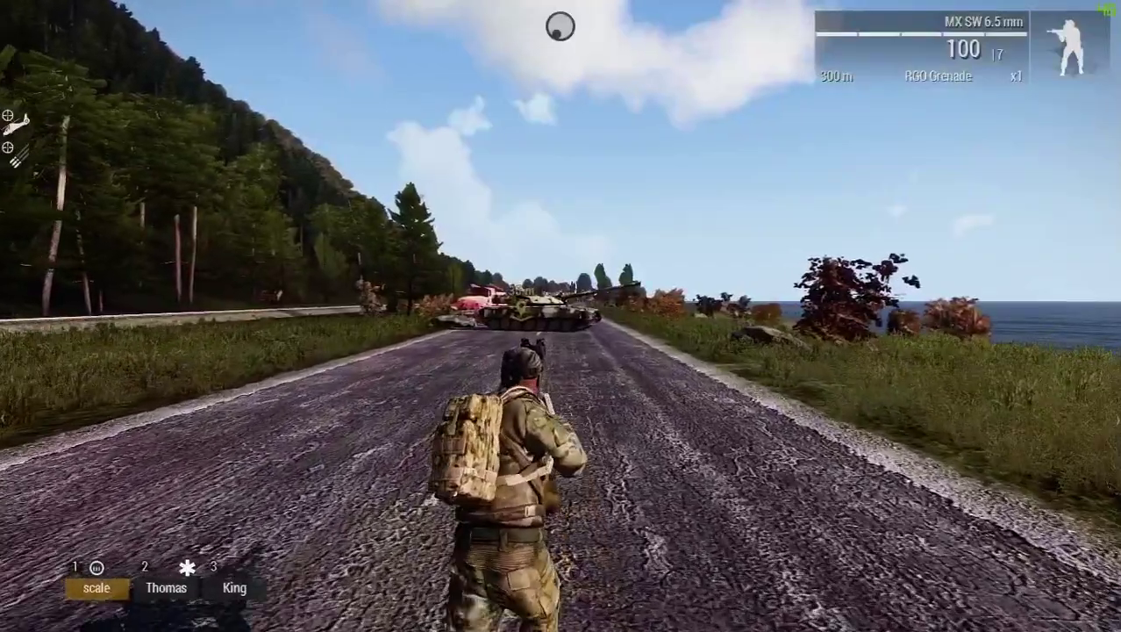
pyautogui.press('w')
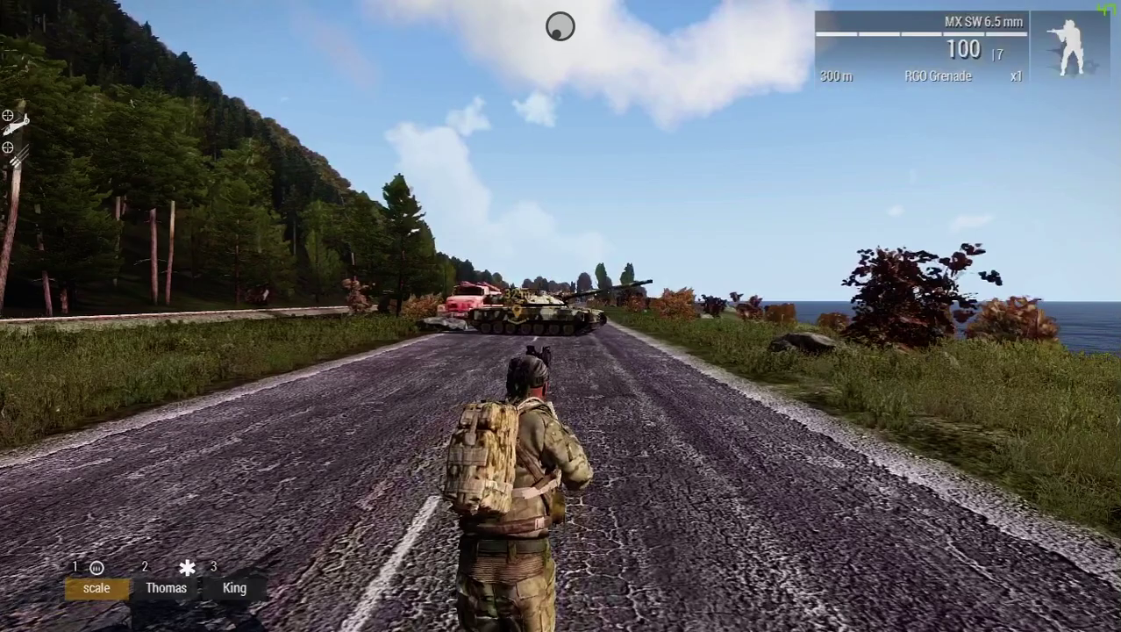
pyautogui.press('w')
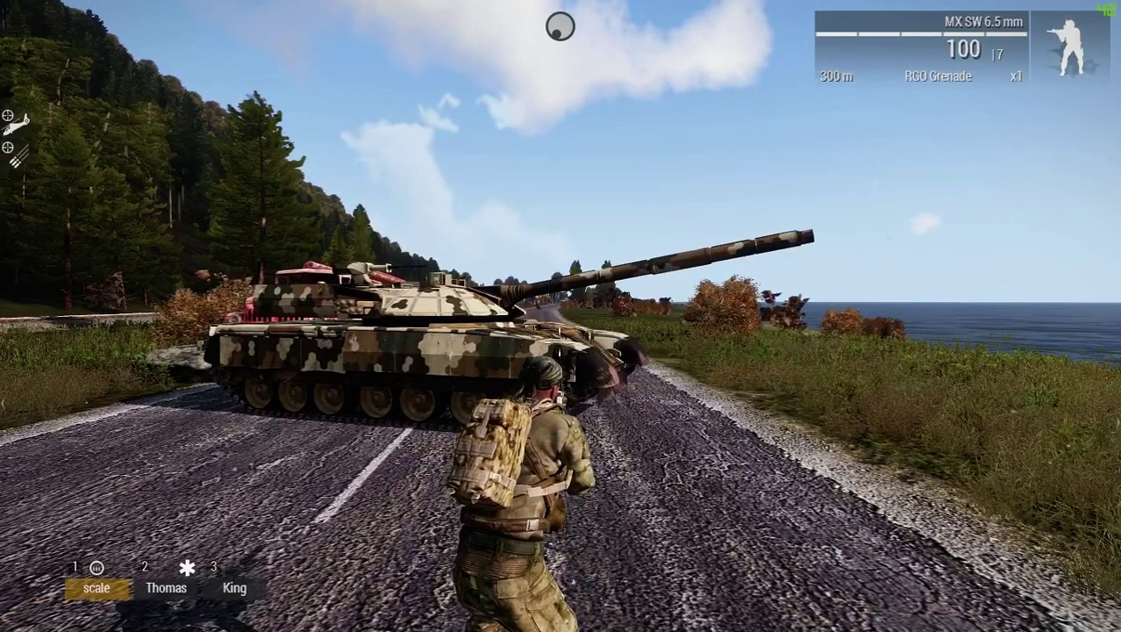
# Step: Check the "Investigate The Tank" task's status on the in-game map and return to the Eden Editor
pyautogui.press('m')
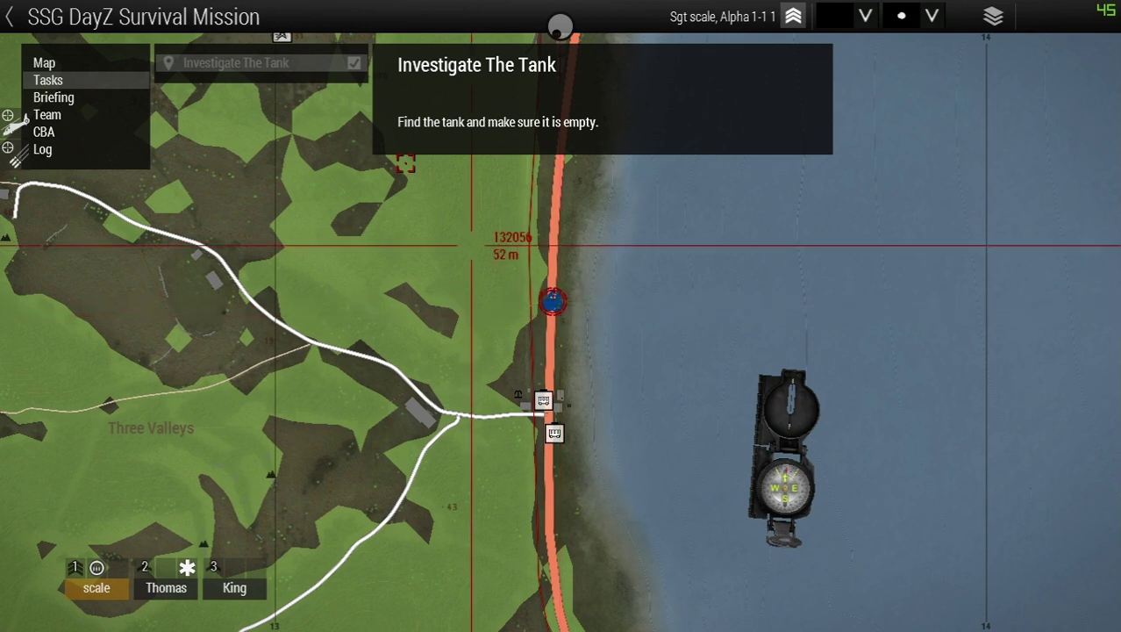
pyautogui.press('m')
pyautogui.press('Escape')
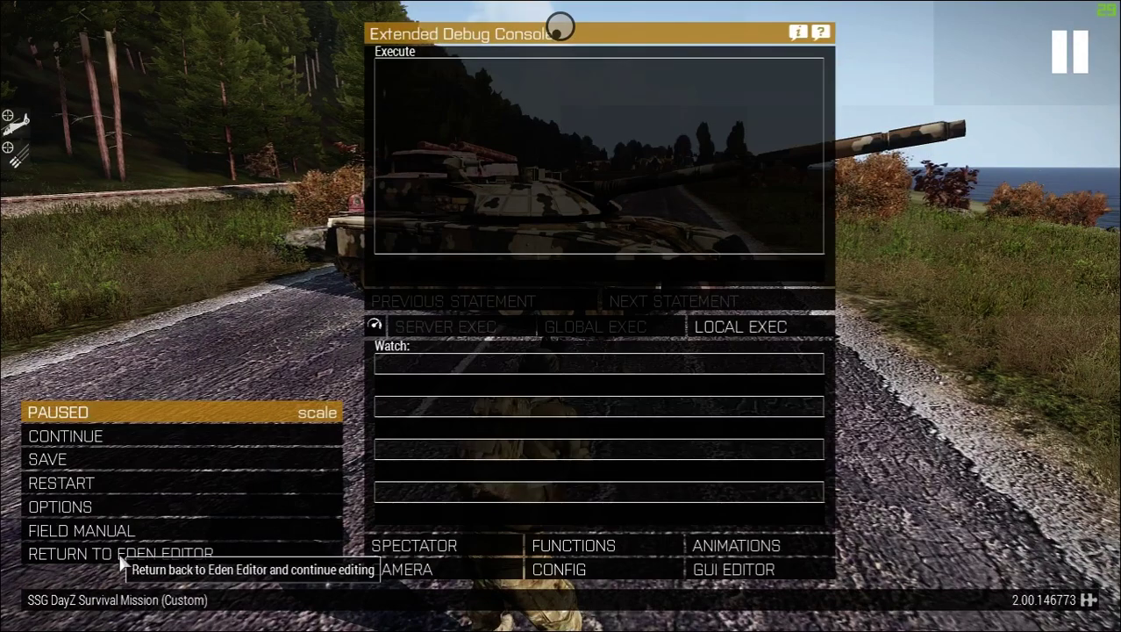
pyautogui.click(122, 555)
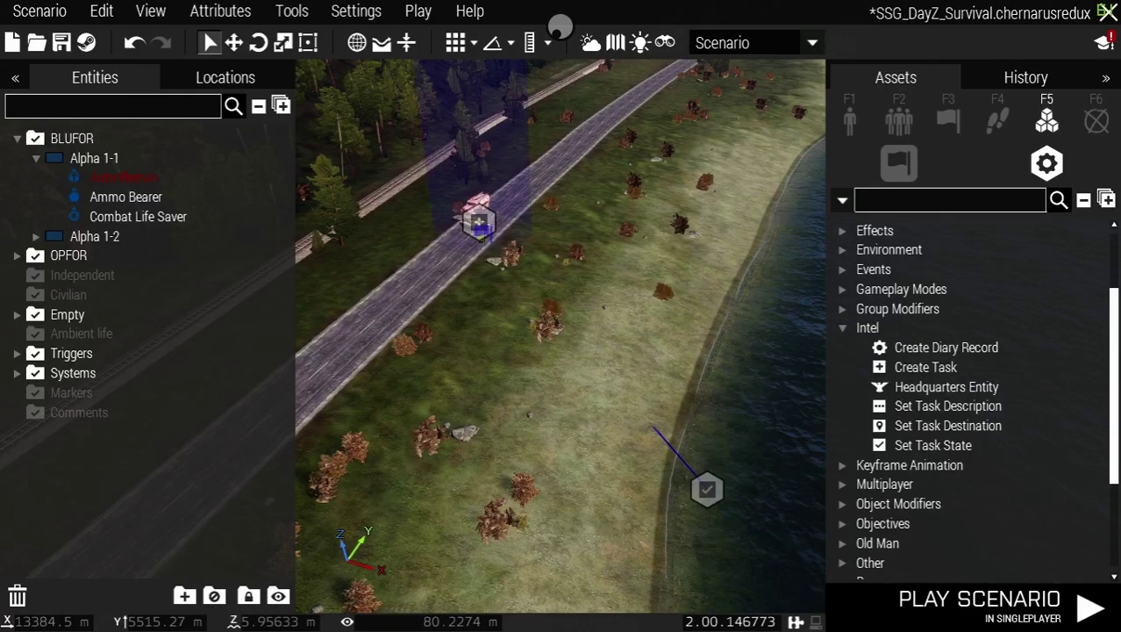
# Step: Locate Solnichniy on the editor map and bring the 3D camera to the main road in the town
pyautogui.scroll(-3, 514, 392)
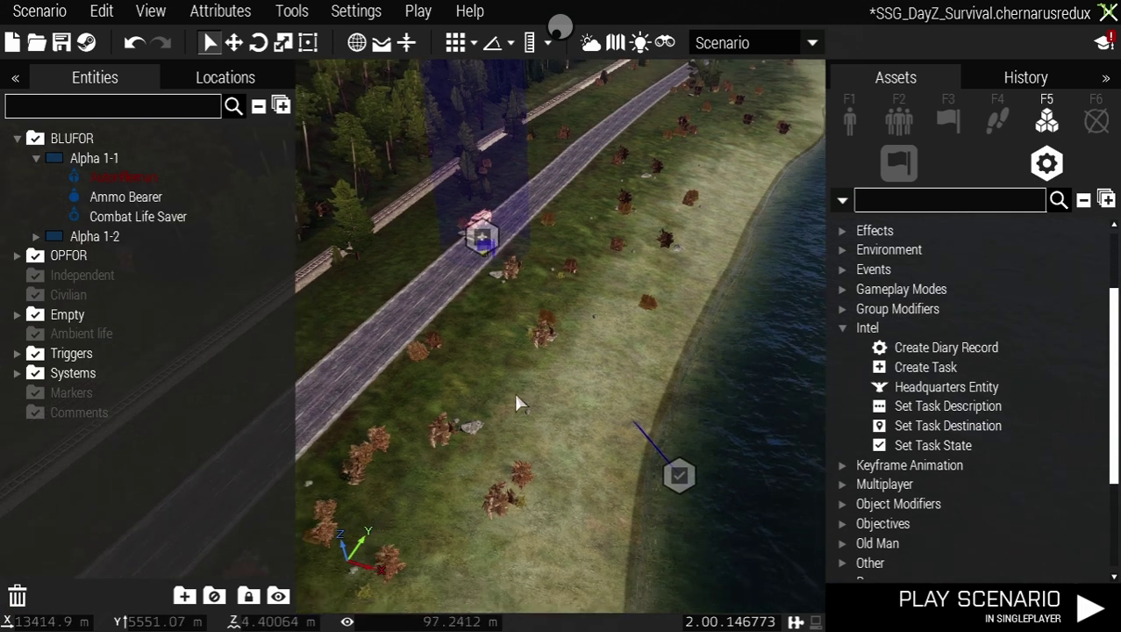
pyautogui.press('m')
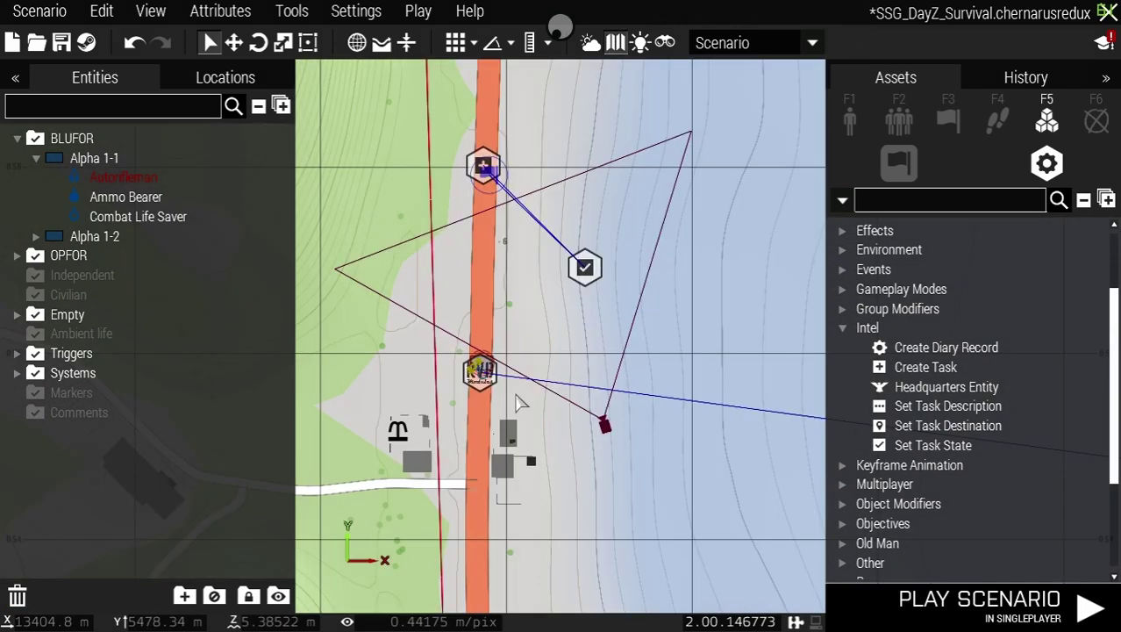
pyautogui.scroll(-5, 518, 402)
pyautogui.moveTo(415, 348); pyautogui.dragTo(569, 329, button='right')
pyautogui.scroll(-1, 567, 328)
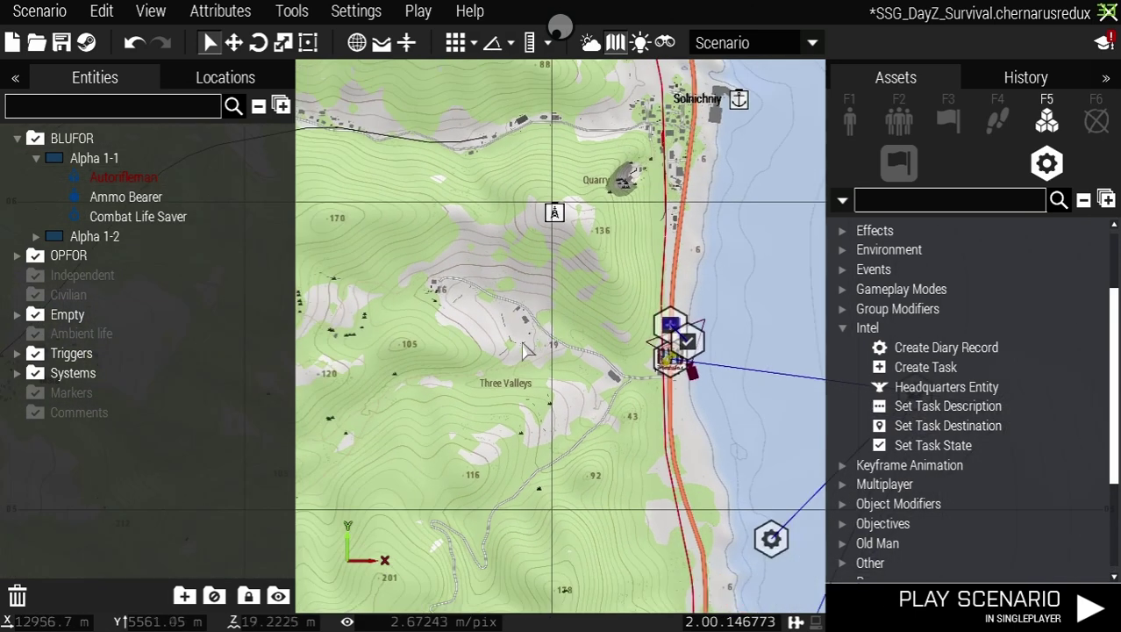
pyautogui.scroll(-1, 532, 350)
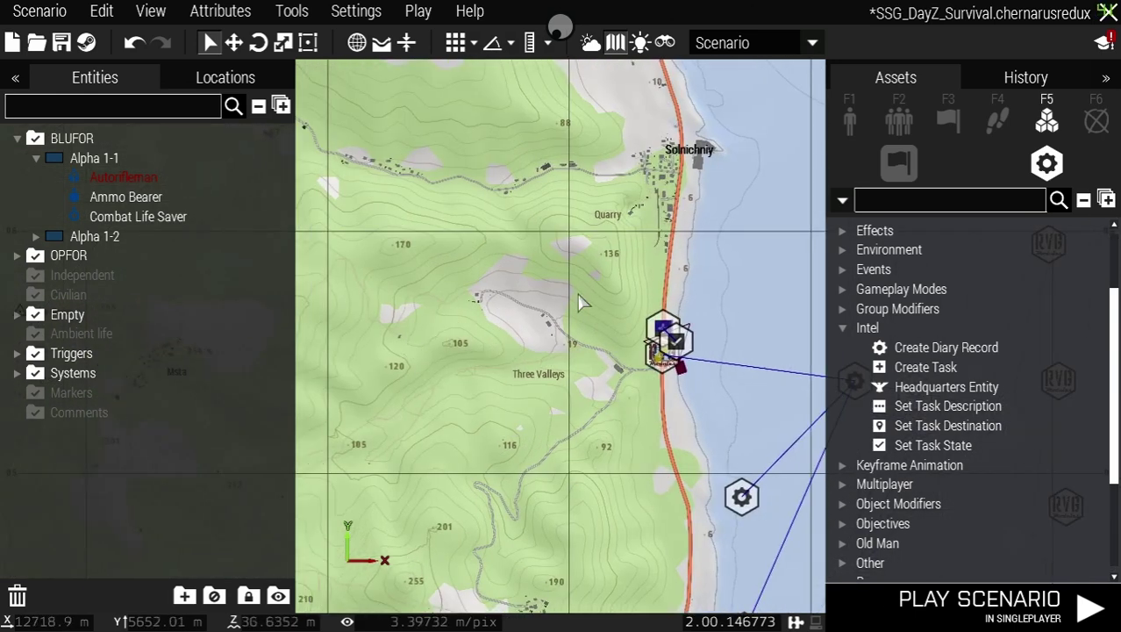
pyautogui.scroll(8, 579, 303)
pyautogui.scroll(1, 584, 299)
pyautogui.moveTo(559, 274); pyautogui.dragTo(531, 342, button='right')
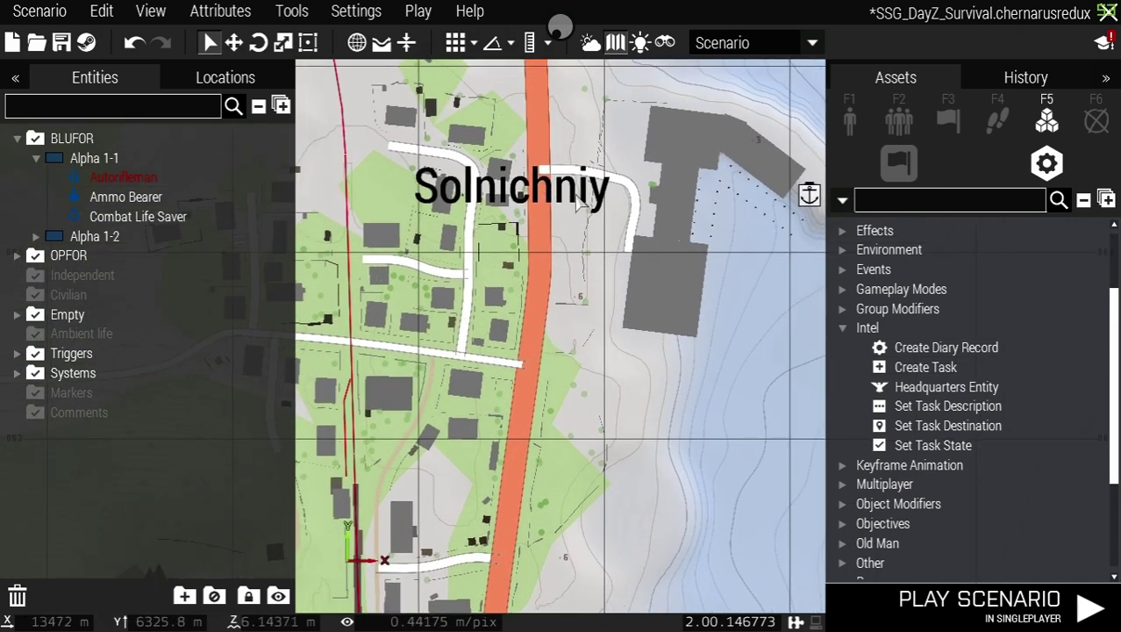
pyautogui.scroll(3, 587, 237)
pyautogui.scroll(1, 499, 203)
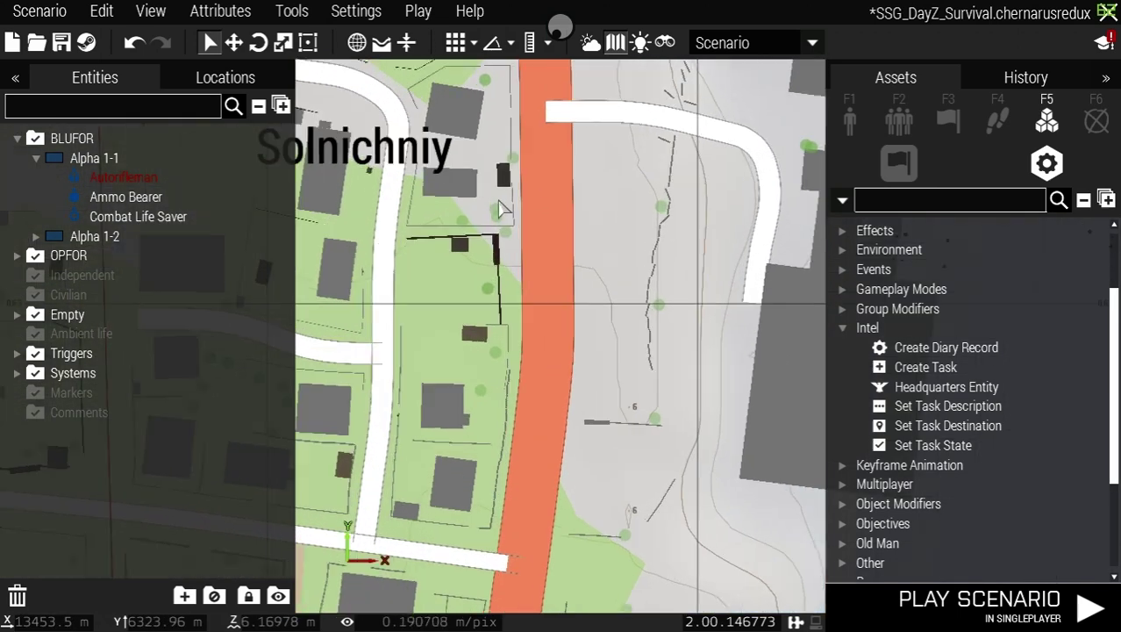
pyautogui.rightClick(542, 136)
pyautogui.click(619, 147)
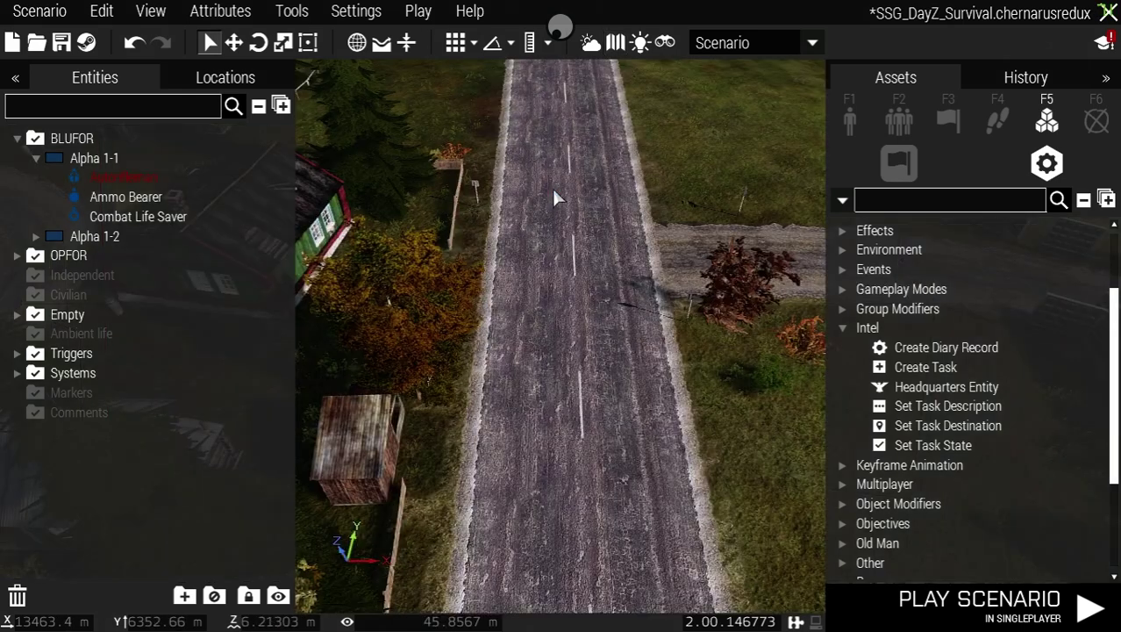
# Step: Examine the green house and the neighbouring buildings beside the road in Solnichniy
pyautogui.moveTo(481, 248); pyautogui.dragTo(376, 228, button='right')
pyautogui.press('a')
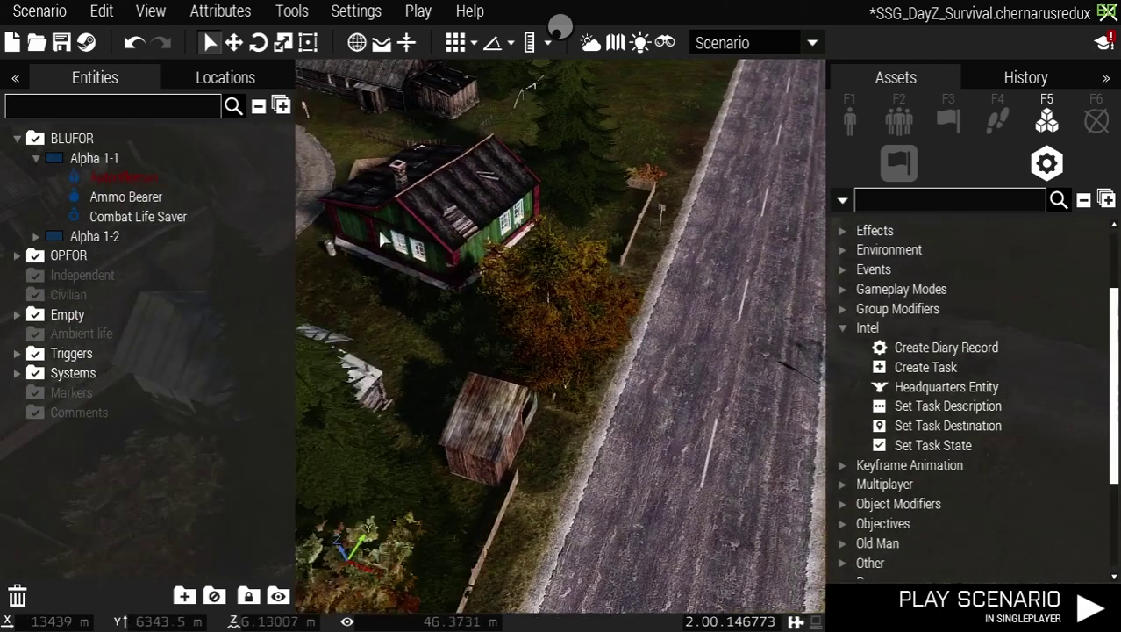
pyautogui.press('w')
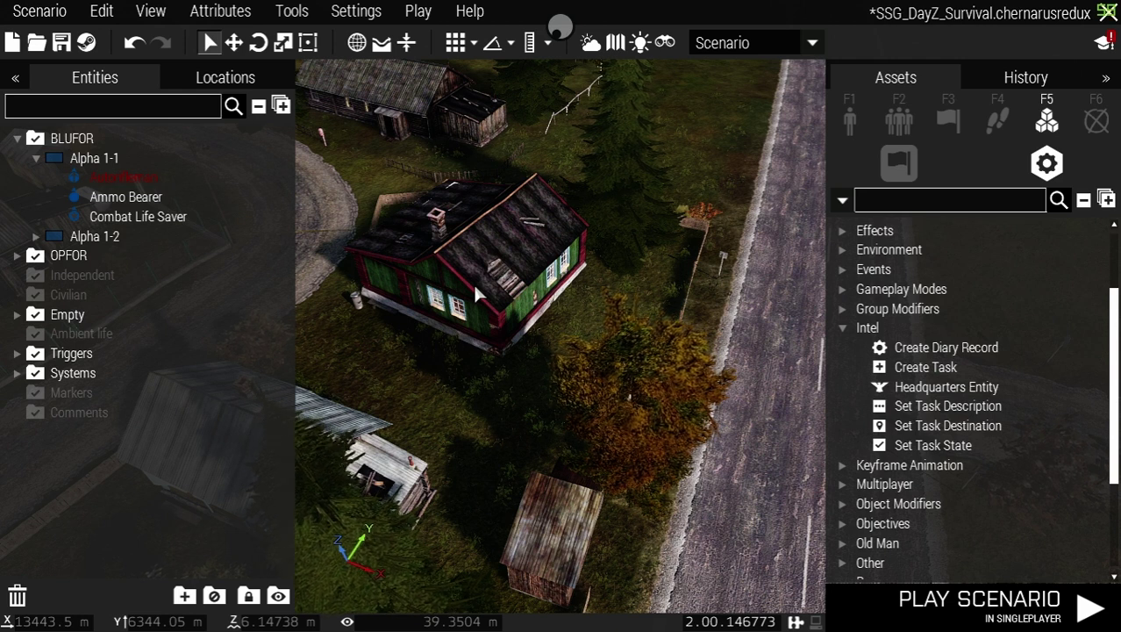
pyautogui.scroll(-3, 473, 284)
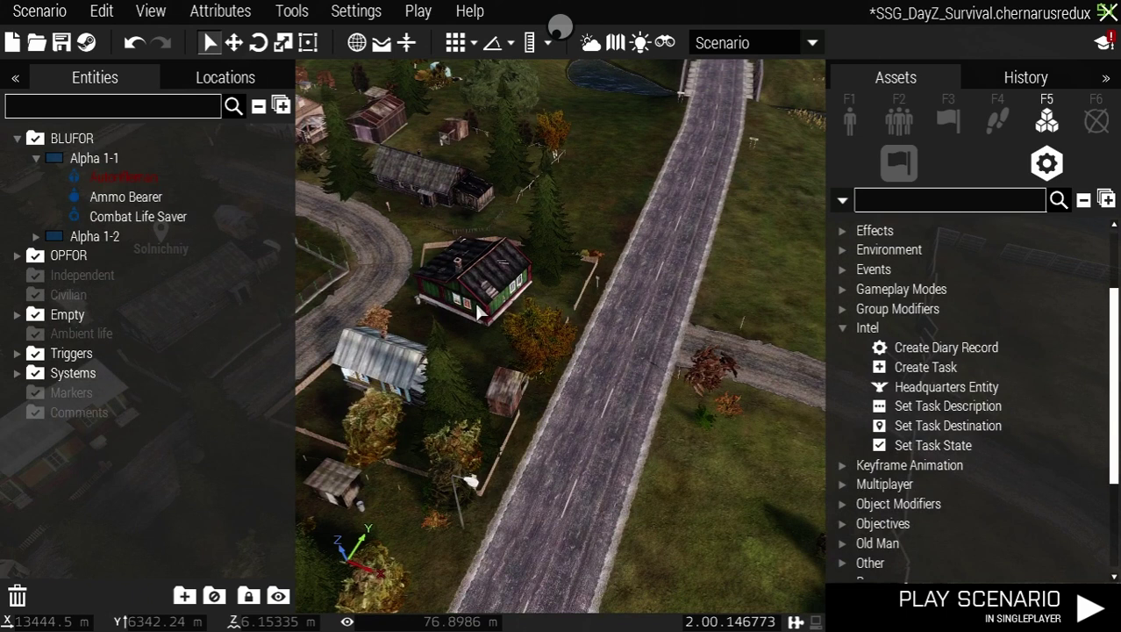
# Step: Find the airfield north of Vybor and Kabanino on the map and send the camera just south of its enemy patrols
pyautogui.press('m')
pyautogui.scroll(-5, 462, 328)
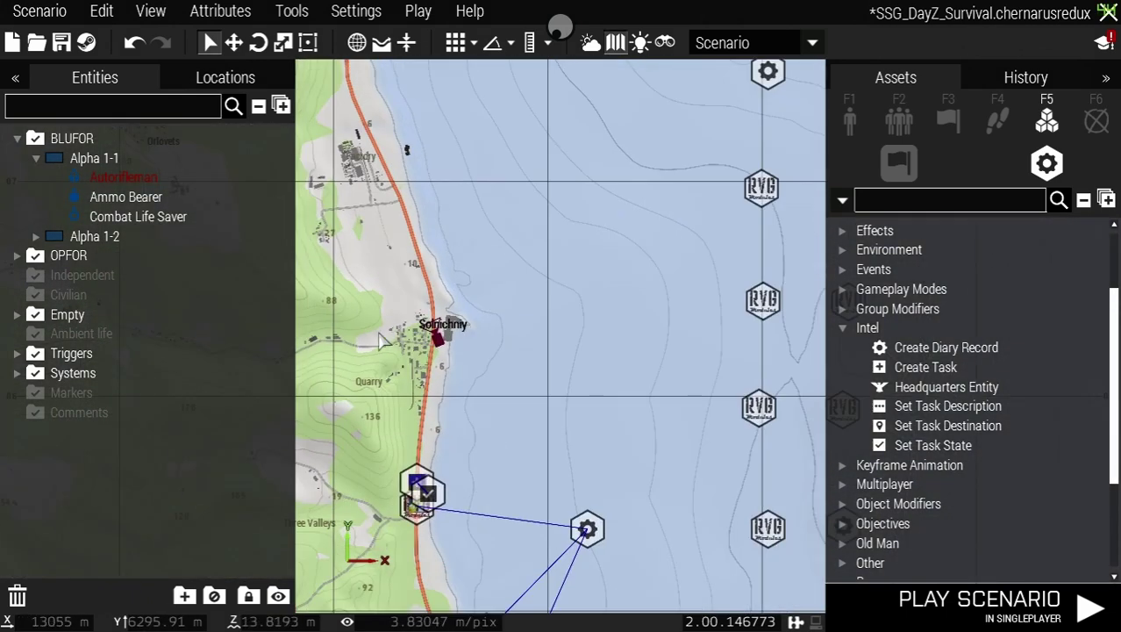
pyautogui.moveTo(378, 332); pyautogui.dragTo(864, 300, button='right')
pyautogui.scroll(-1, 395, 263)
pyautogui.moveTo(377, 259); pyautogui.dragTo(894, 394, button='right')
pyautogui.moveTo(469, 128); pyautogui.dragTo(576, 409, button='right')
pyautogui.scroll(5, 621, 311)
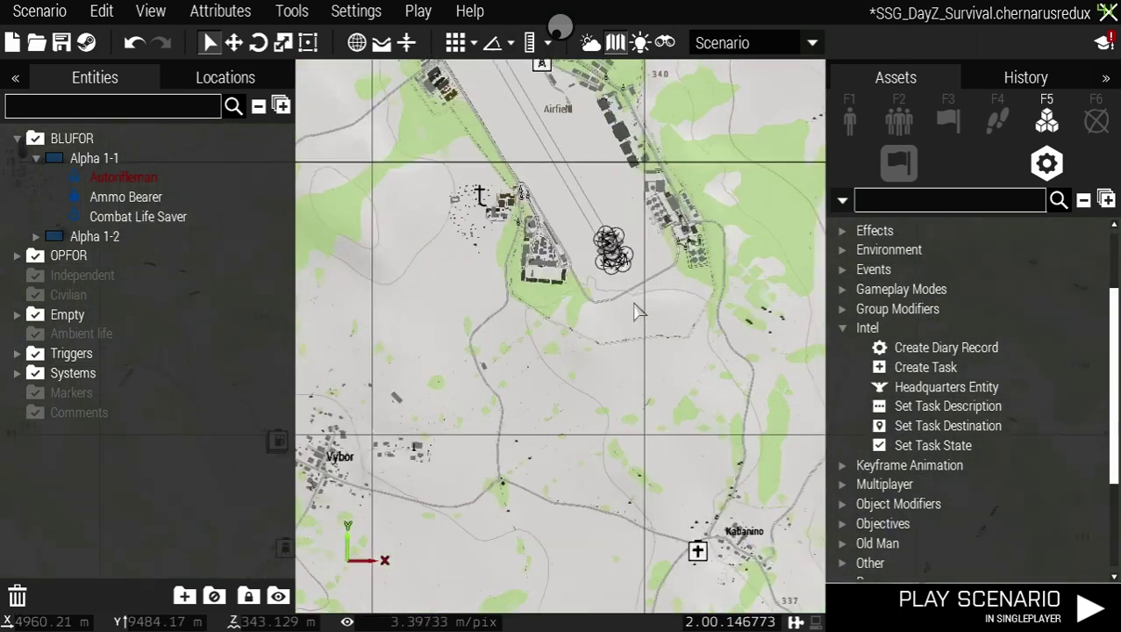
pyautogui.moveTo(596, 262); pyautogui.dragTo(586, 381, button='right')
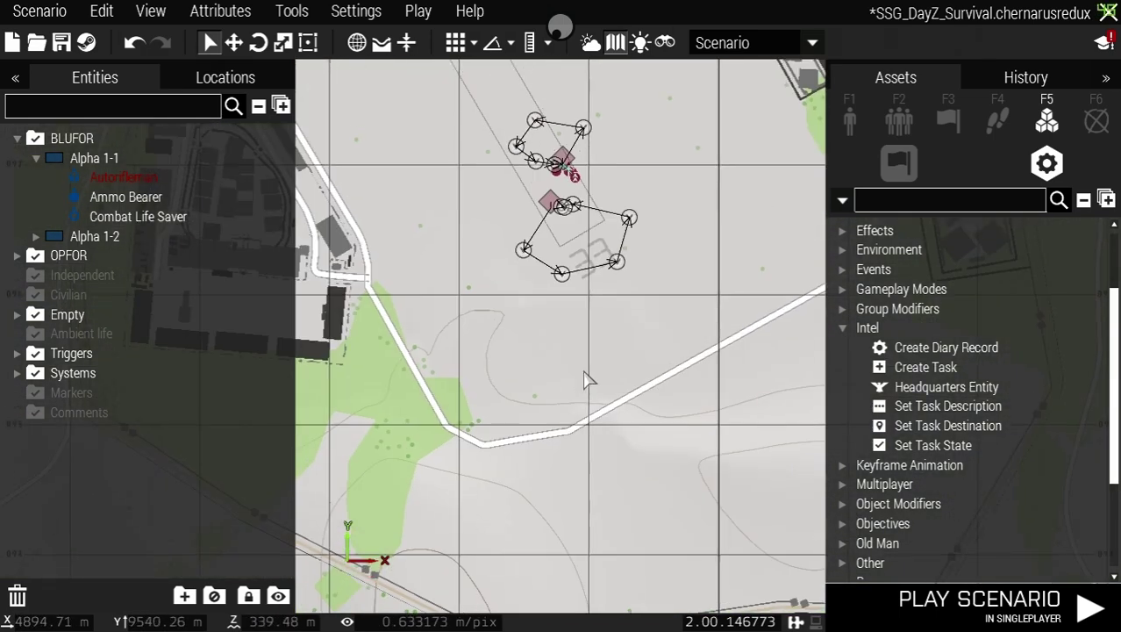
pyautogui.rightClick(603, 325)
pyautogui.click(644, 331)
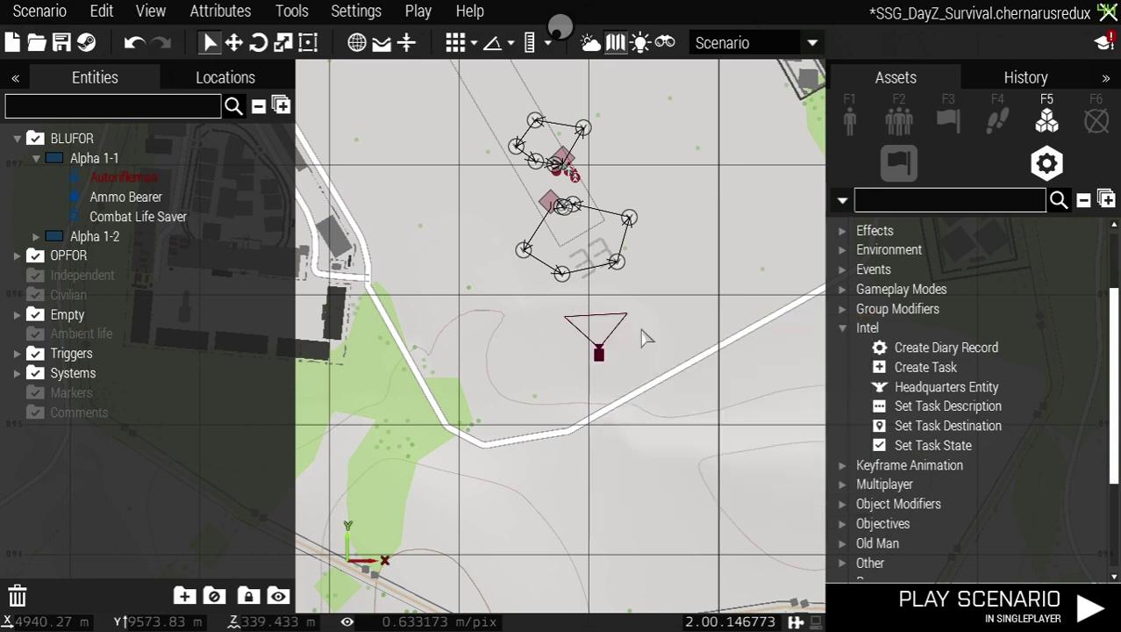
# Step: Fly along the airfield to the hangars and examine the helicopters in and outside the open hangar
pyautogui.press('m')
pyautogui.moveTo(640, 325); pyautogui.dragTo(572, 189, button='right')
pyautogui.press('w')
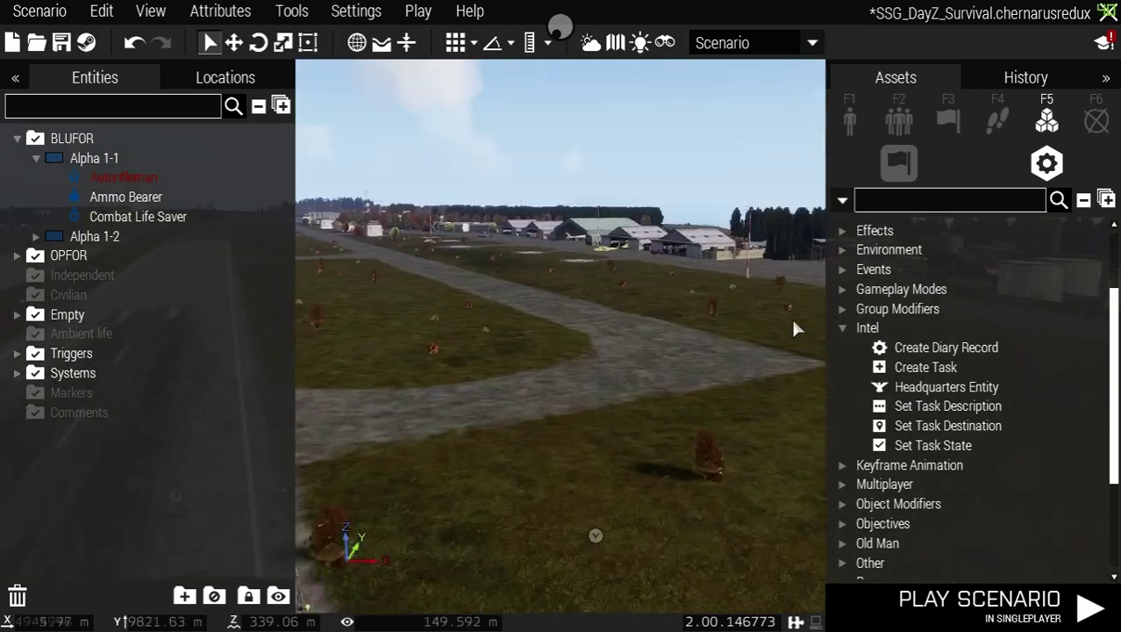
pyautogui.press('w')
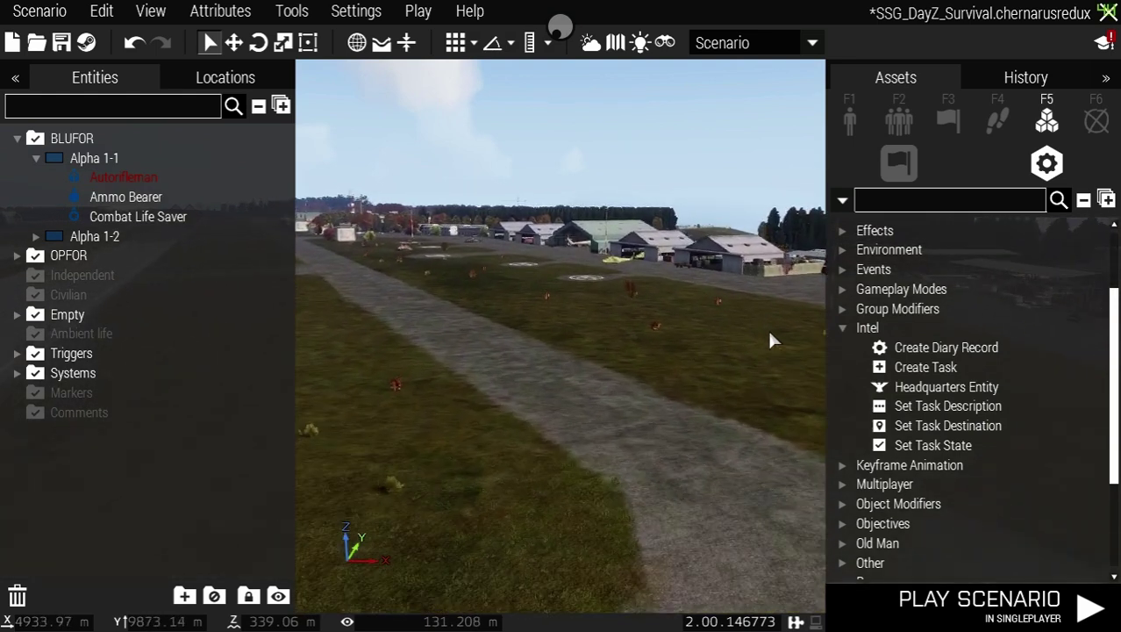
pyautogui.press('w')
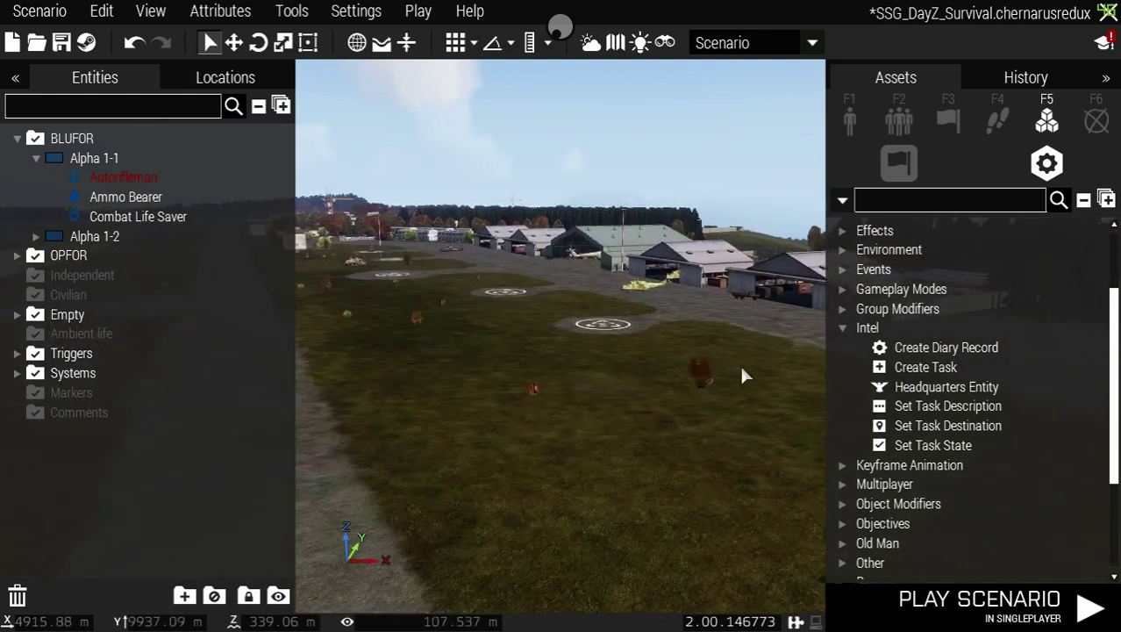
pyautogui.press('w')
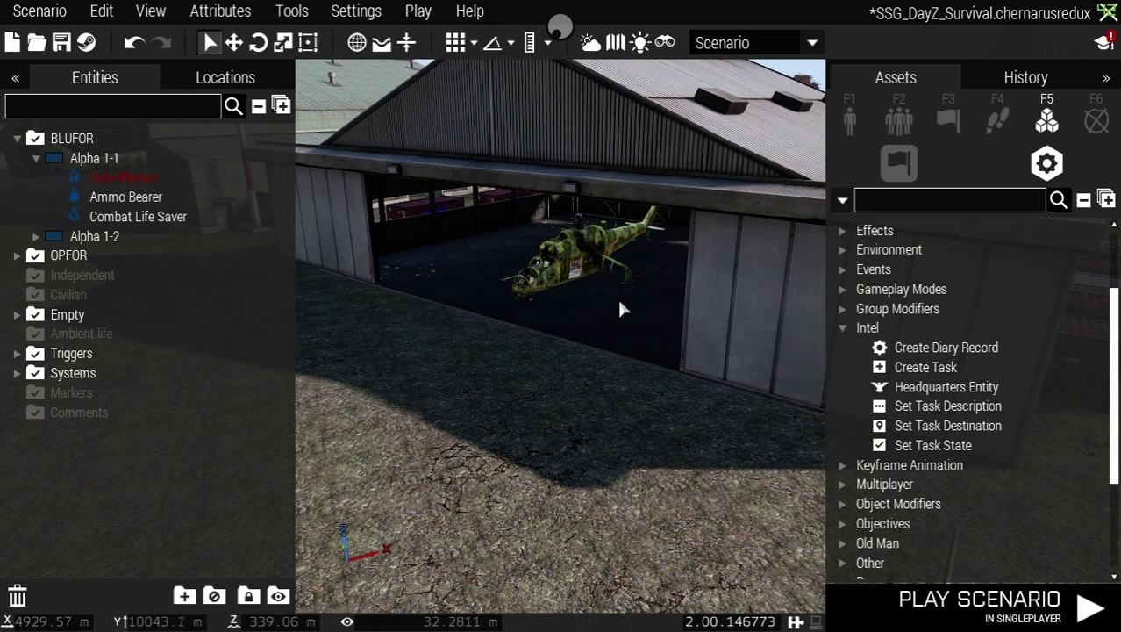
pyautogui.scroll(-5, 530, 367)
pyautogui.scroll(-2, 531, 361)
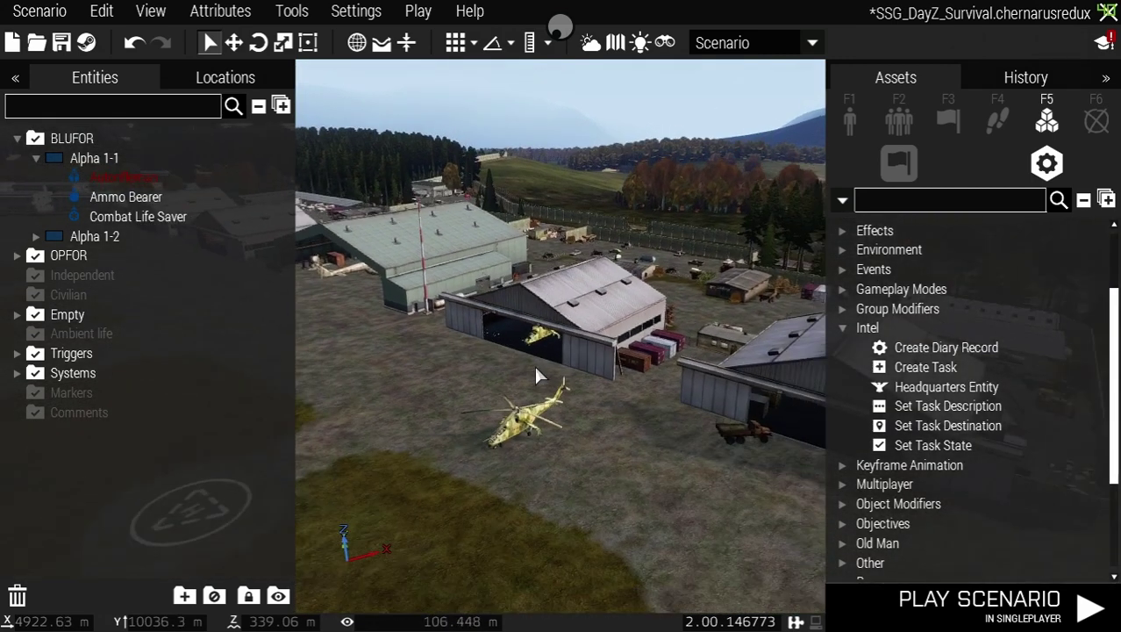
# Step: On the coastal road south of Solnichniy, move the Create Task module east toward the sea and its trigger to about X 13418, Y 5630
pyautogui.press('m')
pyautogui.scroll(-5, 540, 375)
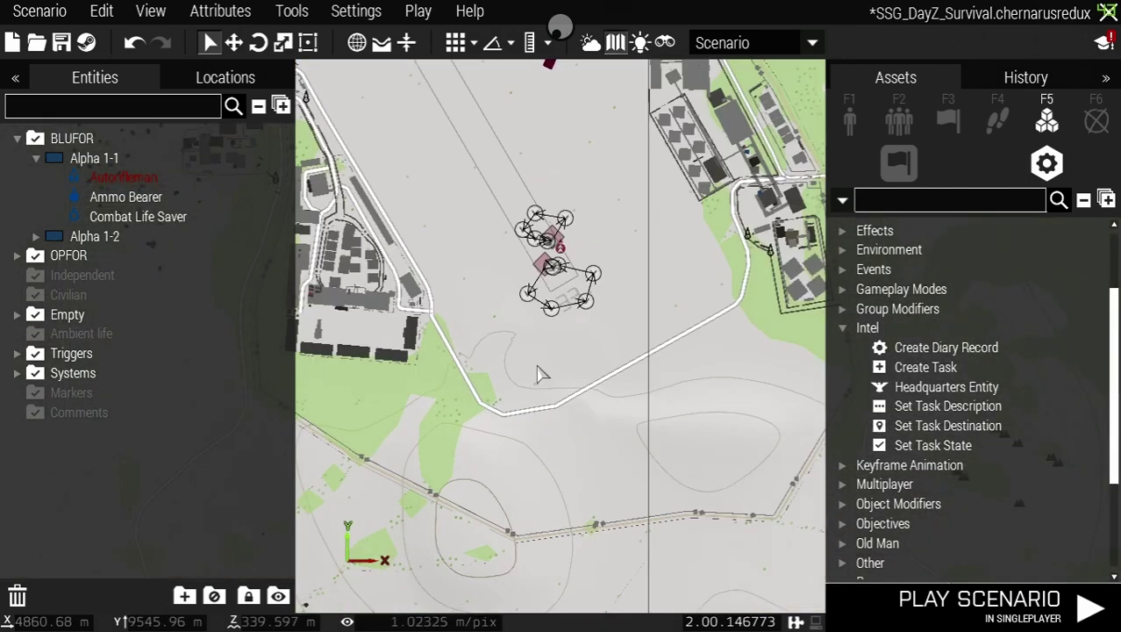
pyautogui.moveTo(713, 389); pyautogui.dragTo(237, 291, button='right')
pyautogui.scroll(-3, 566, 331)
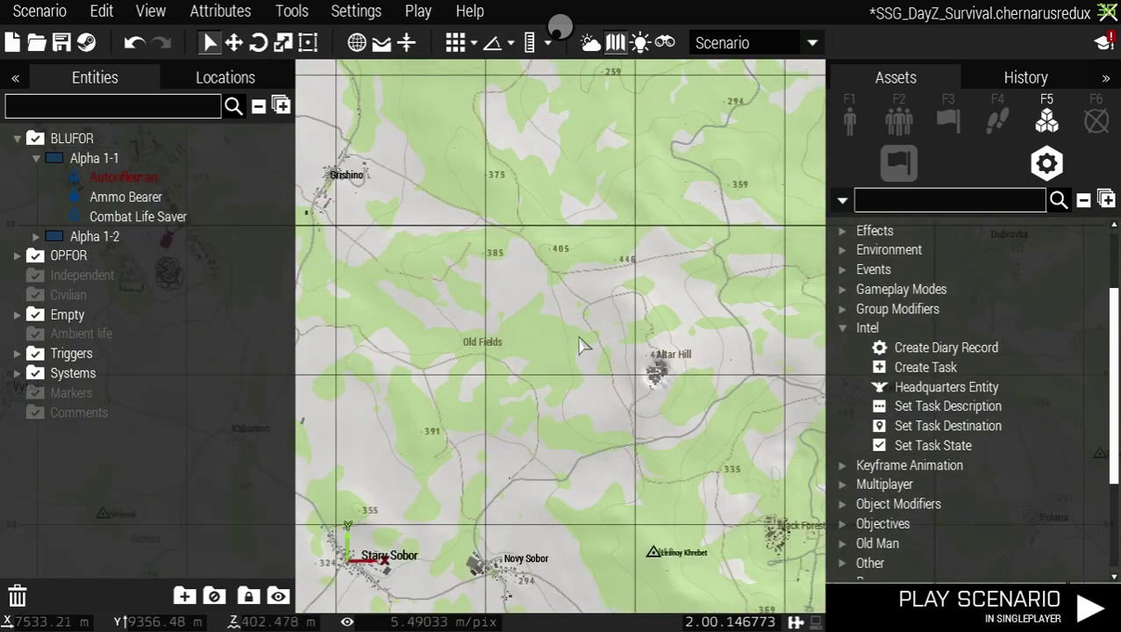
pyautogui.moveTo(766, 361); pyautogui.dragTo(398, 297, button='right')
pyautogui.moveTo(696, 337); pyautogui.dragTo(551, 332, button='right')
pyautogui.scroll(1, 690, 376)
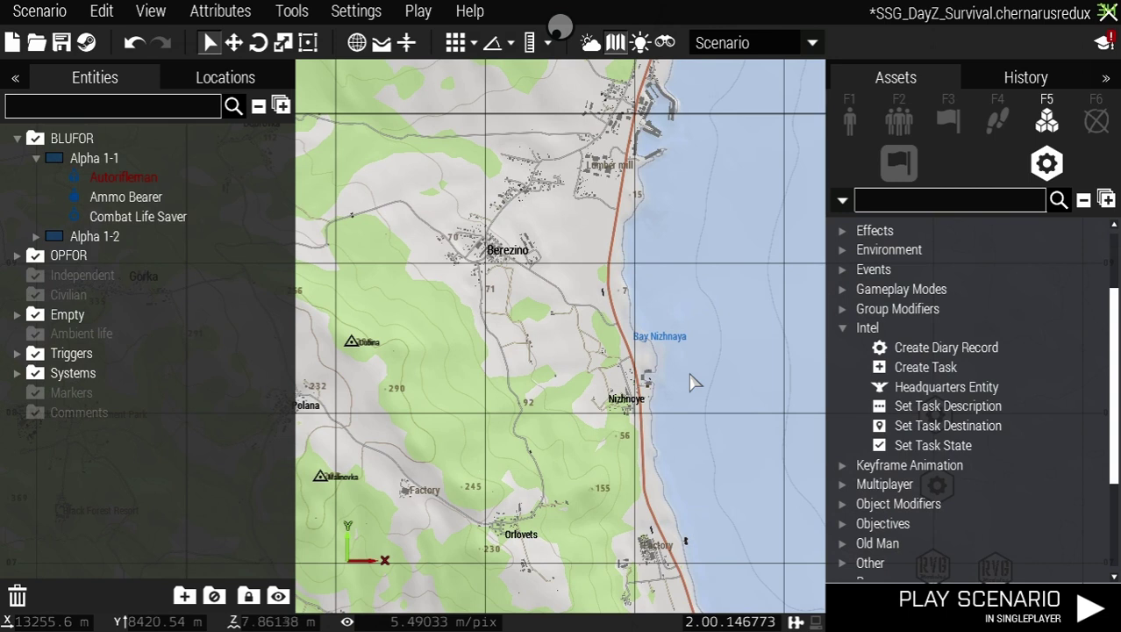
pyautogui.scroll(5, 655, 505)
pyautogui.moveTo(655, 506); pyautogui.dragTo(588, 150, button='right')
pyautogui.moveTo(656, 394); pyautogui.dragTo(572, 168, button='right')
pyautogui.scroll(1, 688, 351)
pyautogui.scroll(-1, 688, 353)
pyautogui.moveTo(693, 527); pyautogui.dragTo(558, 131, button='right')
pyautogui.moveTo(628, 505); pyautogui.dragTo(679, 283, button='right')
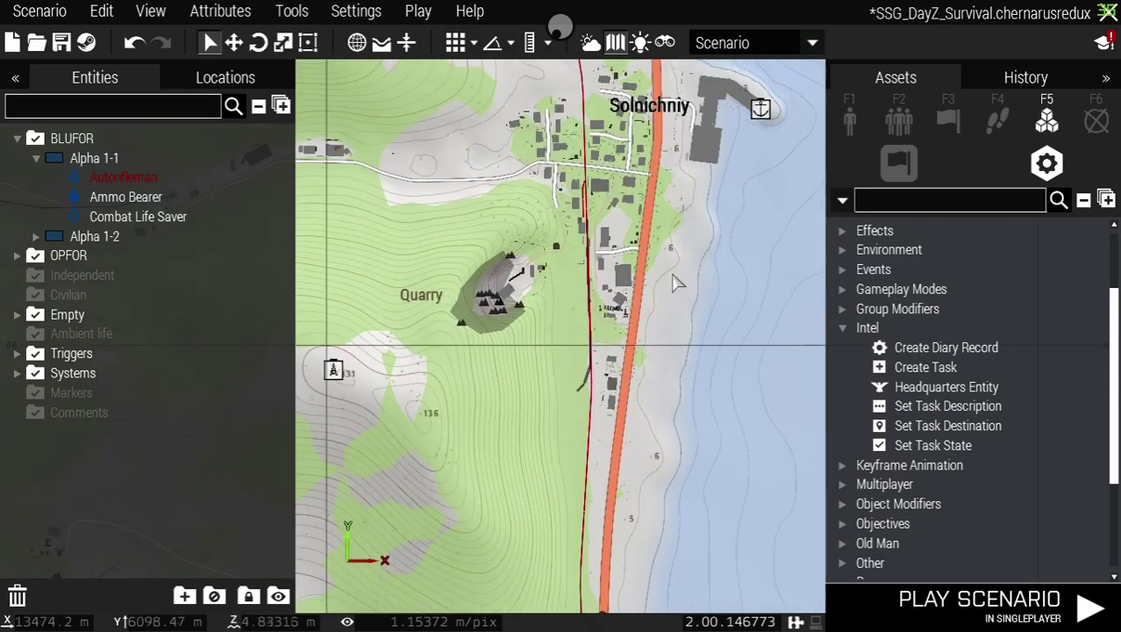
pyautogui.moveTo(713, 584); pyautogui.dragTo(689, 416, button='right')
pyautogui.scroll(3, 689, 415)
pyautogui.moveTo(520, 265); pyautogui.dragTo(589, 250, button='right')
pyautogui.scroll(2, 606, 277)
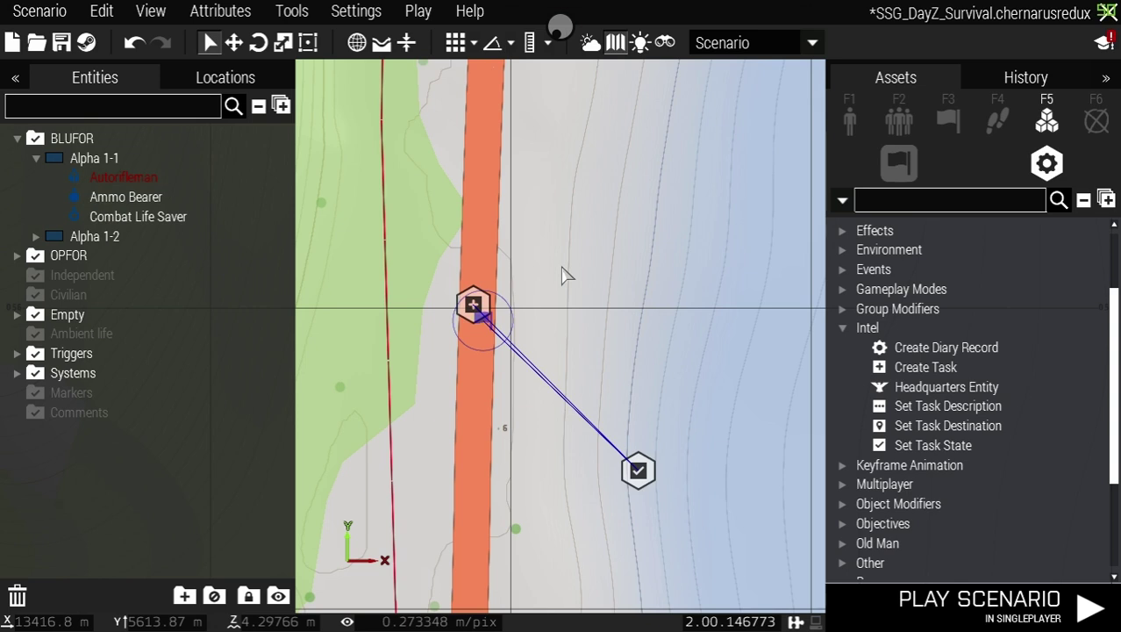
pyautogui.moveTo(488, 304); pyautogui.dragTo(762, 225)
pyautogui.moveTo(484, 320); pyautogui.dragTo(568, 222)
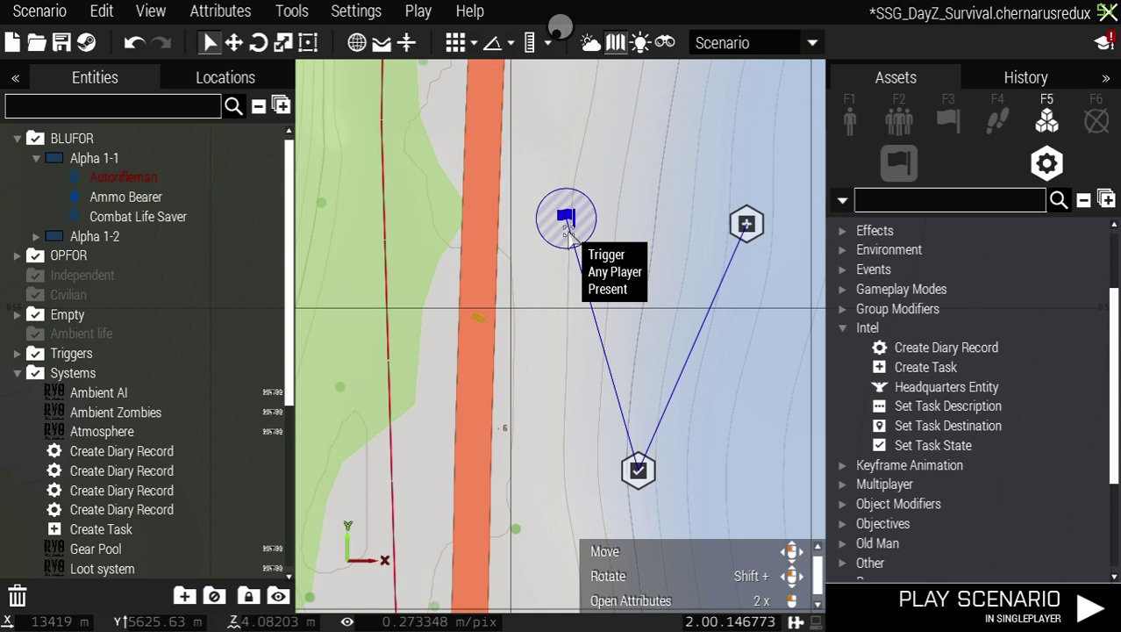
# Step: Set the trigger beside the coastal road to activate when OPFOR is Not Present
pyautogui.rightClick(571, 225)
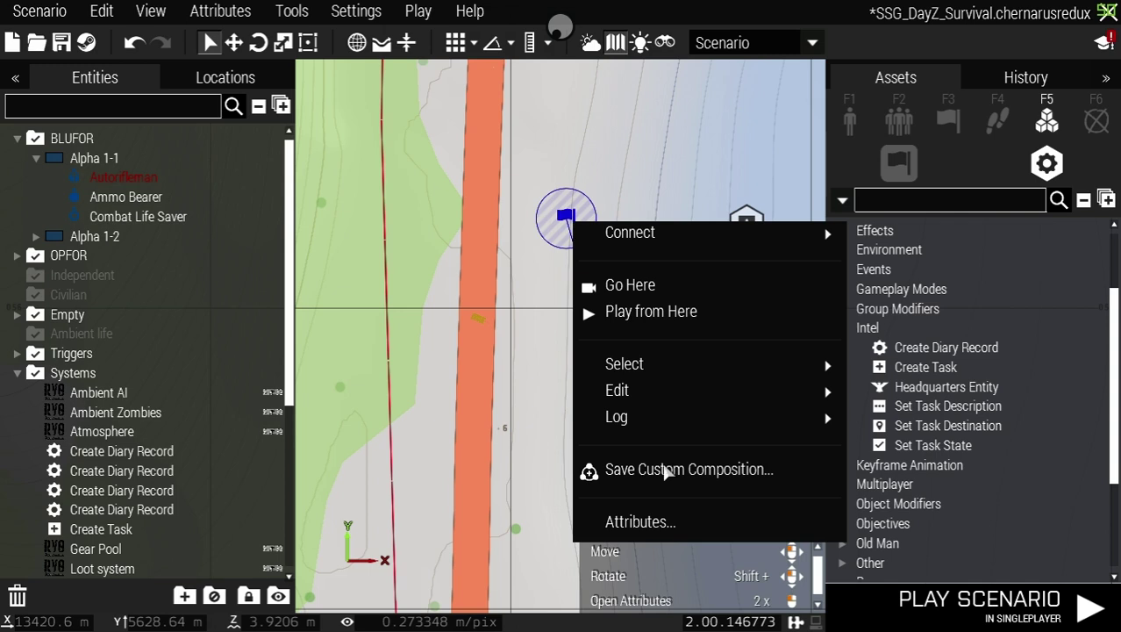
pyautogui.click(655, 522)
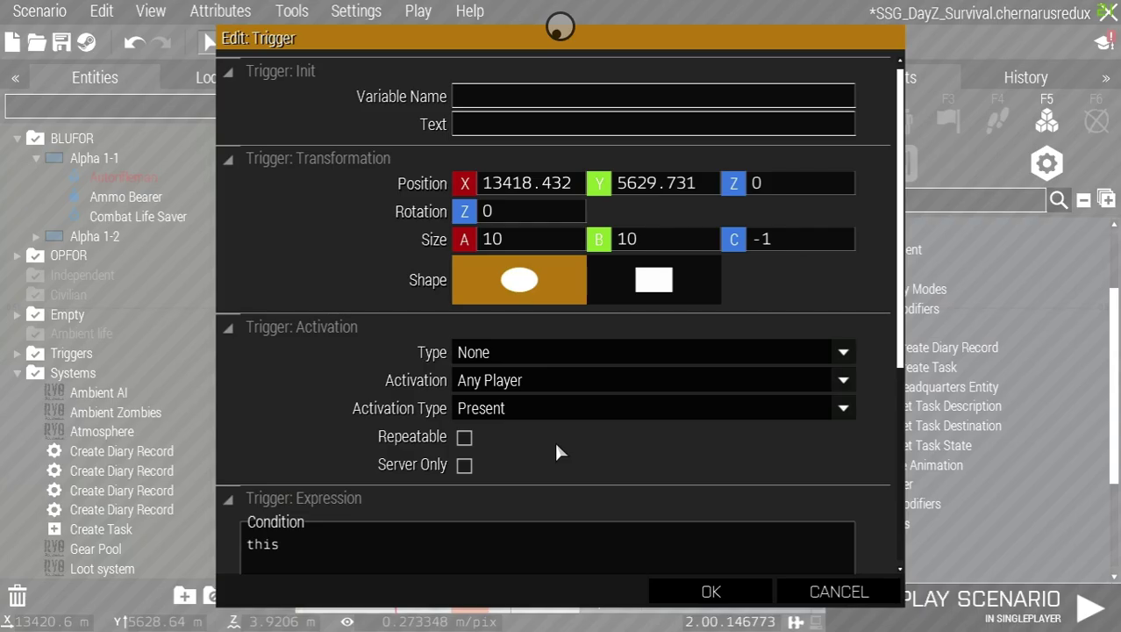
pyautogui.scroll(-2, 698, 377)
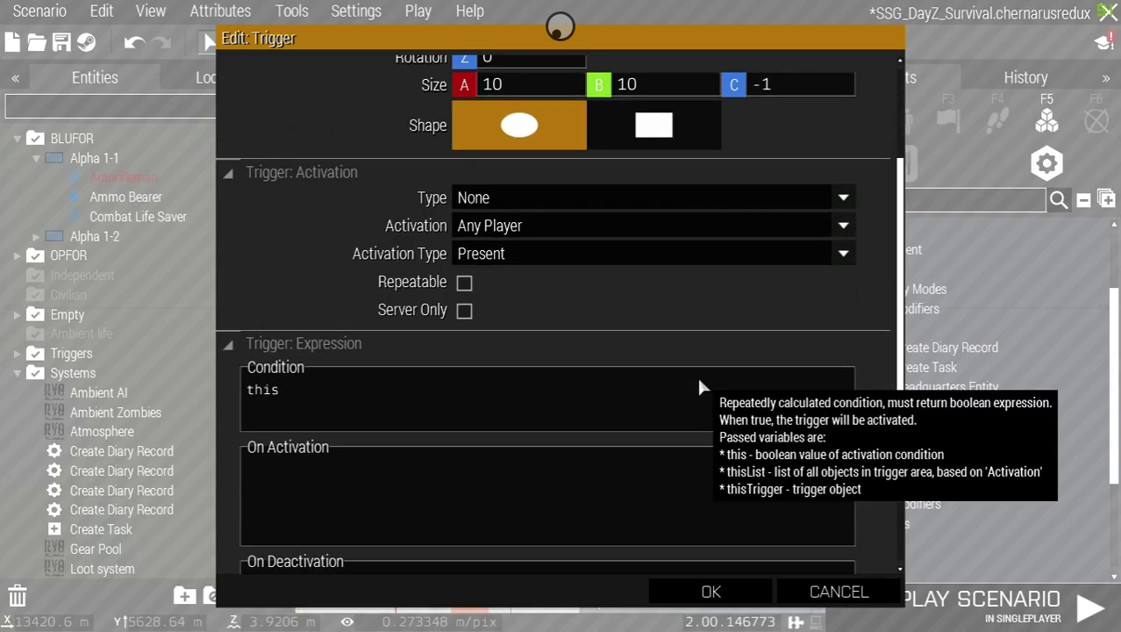
pyautogui.click(557, 227)
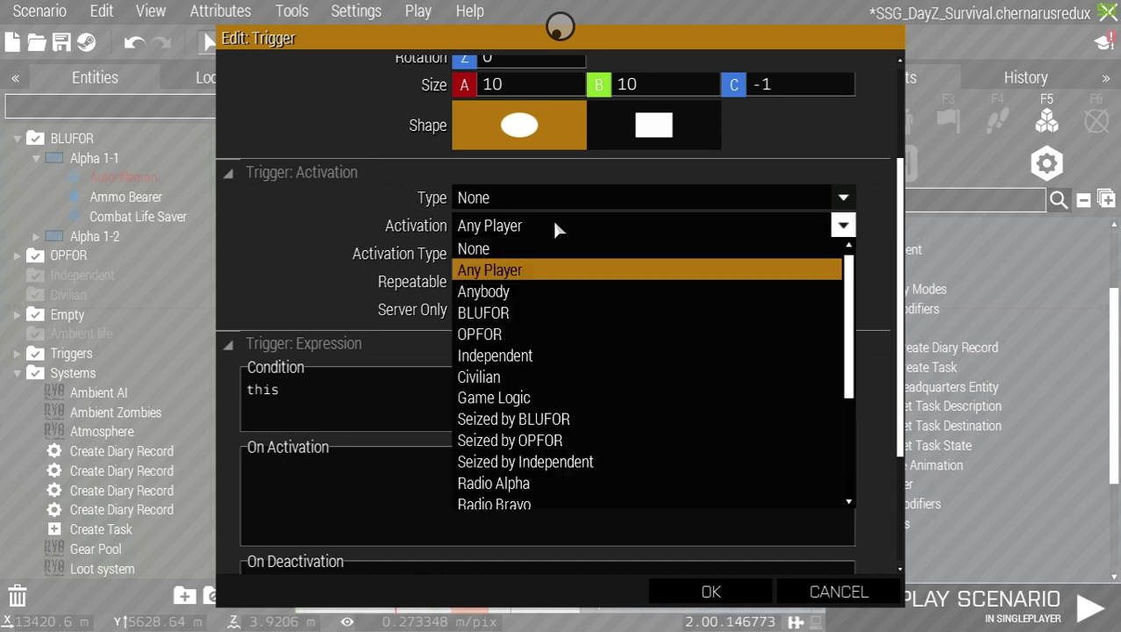
pyautogui.click(494, 333)
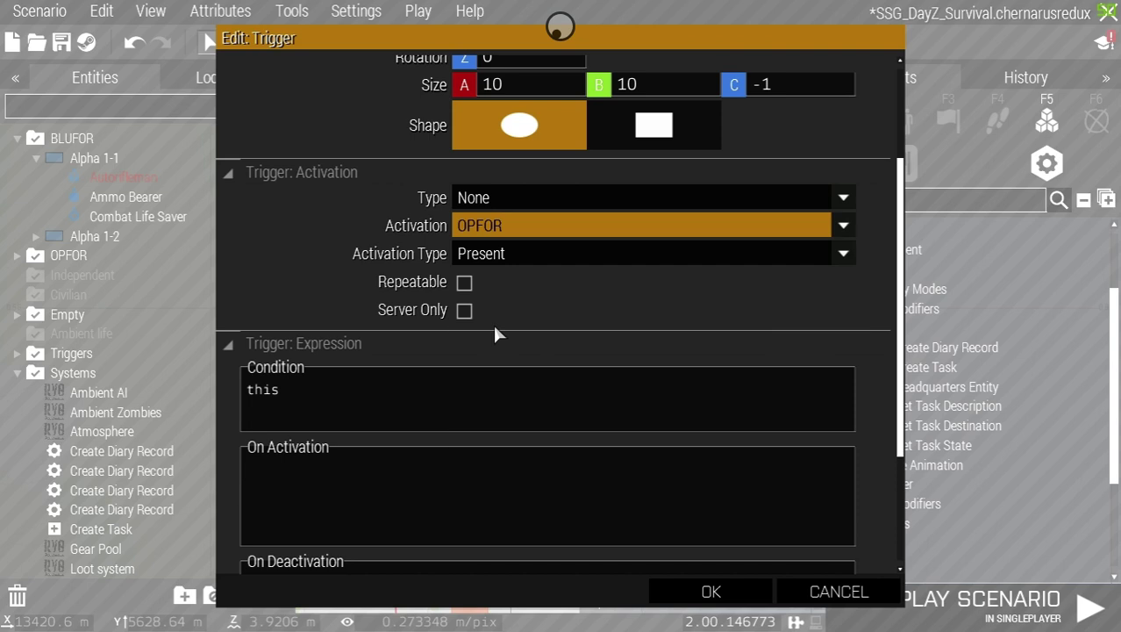
pyautogui.click(523, 253)
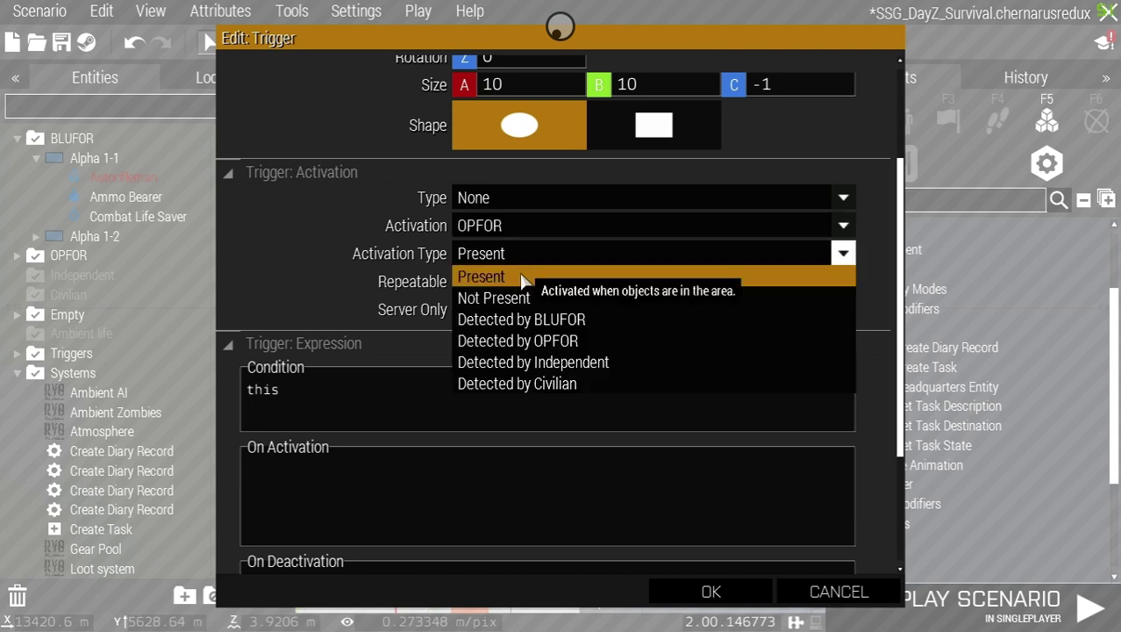
pyautogui.click(494, 298)
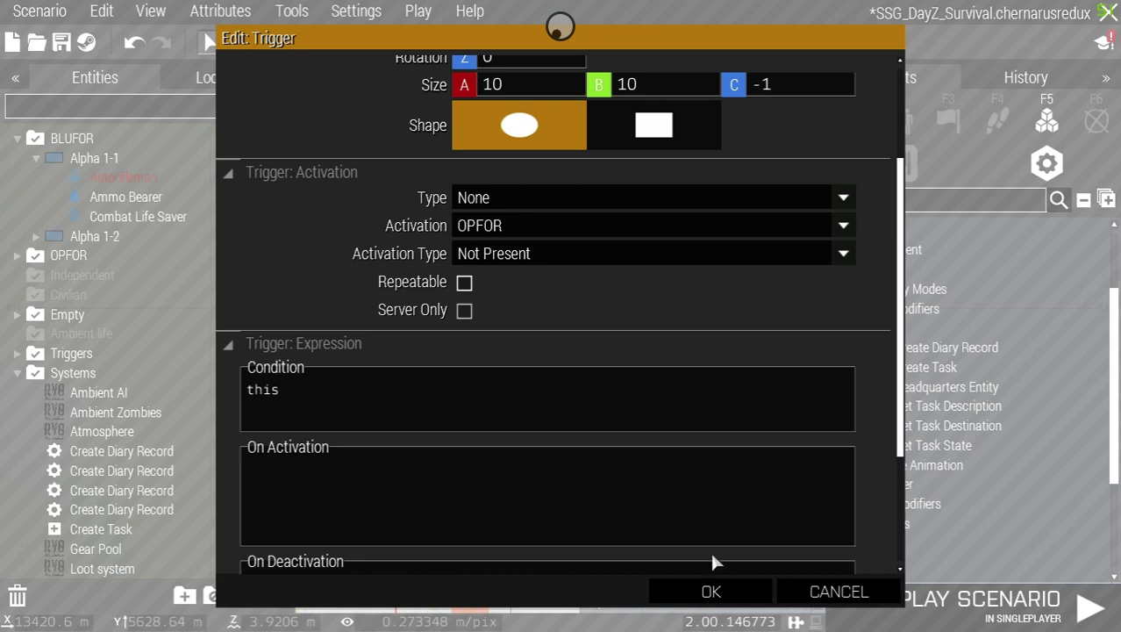
pyautogui.click(710, 591)
# Step: Find the airfield north of Vybor on the map and examine the enemy patrol waypoints at its northwestern end
pyautogui.scroll(-5, 713, 539)
pyautogui.scroll(-2, 613, 484)
pyautogui.moveTo(497, 505); pyautogui.dragTo(414, 347, button='right')
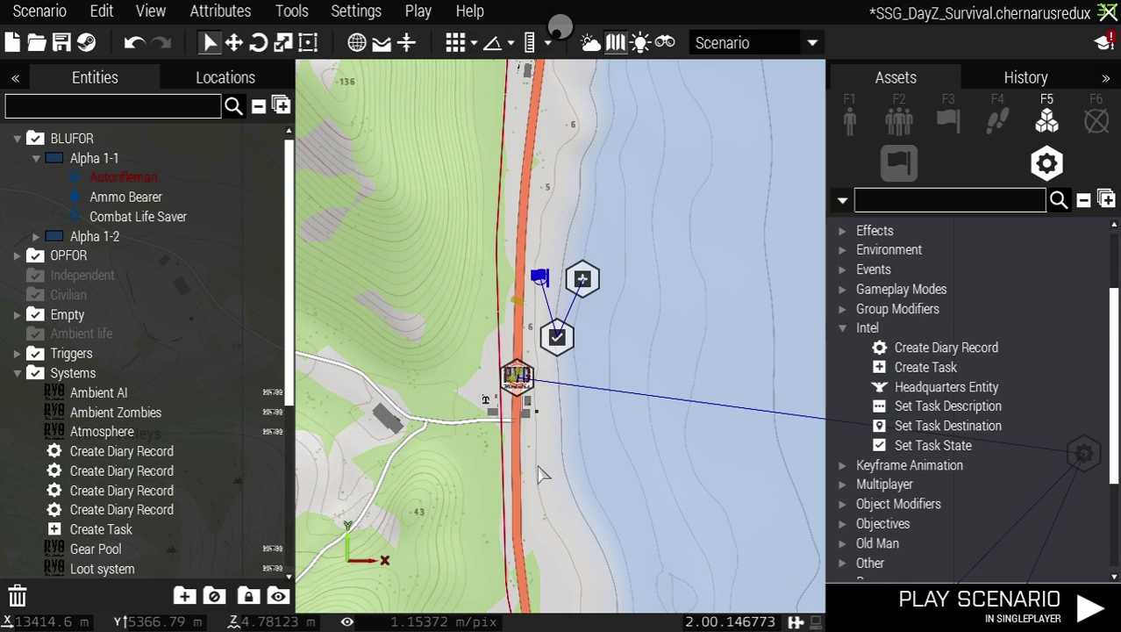
pyautogui.scroll(-6, 537, 470)
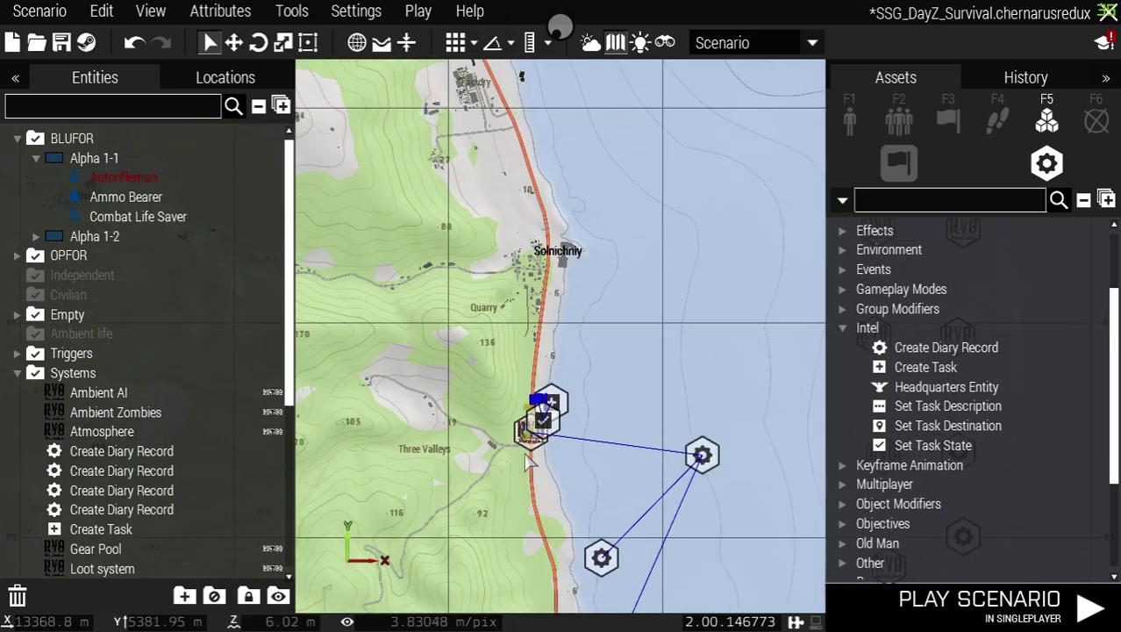
pyautogui.scroll(-2, 507, 469)
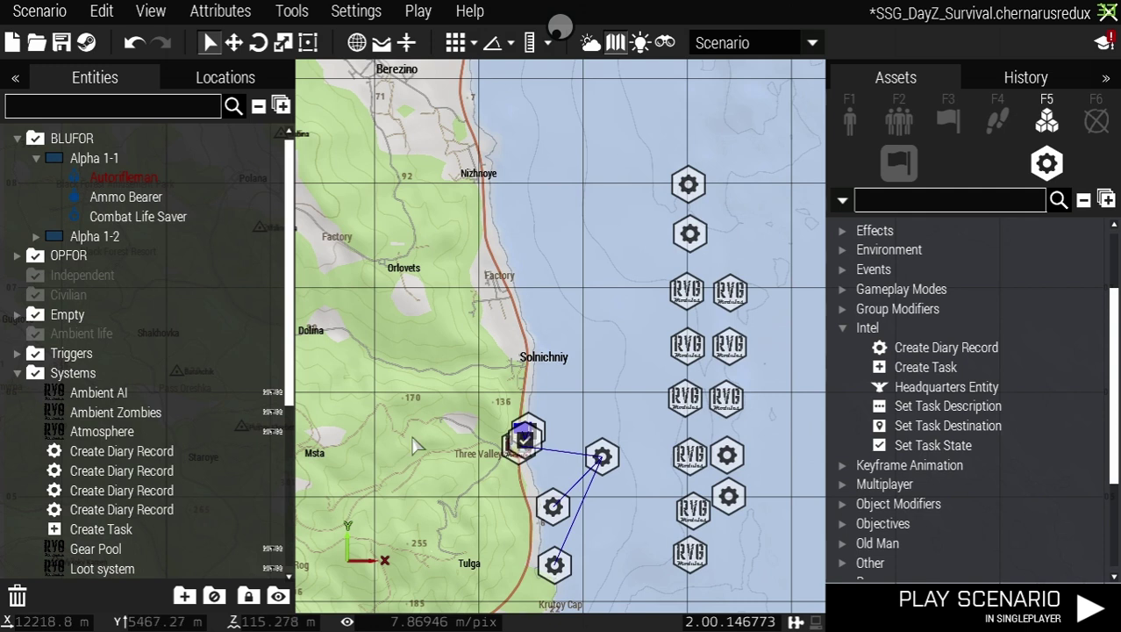
pyautogui.scroll(-5, 395, 460)
pyautogui.moveTo(383, 283); pyautogui.dragTo(538, 371, button='right')
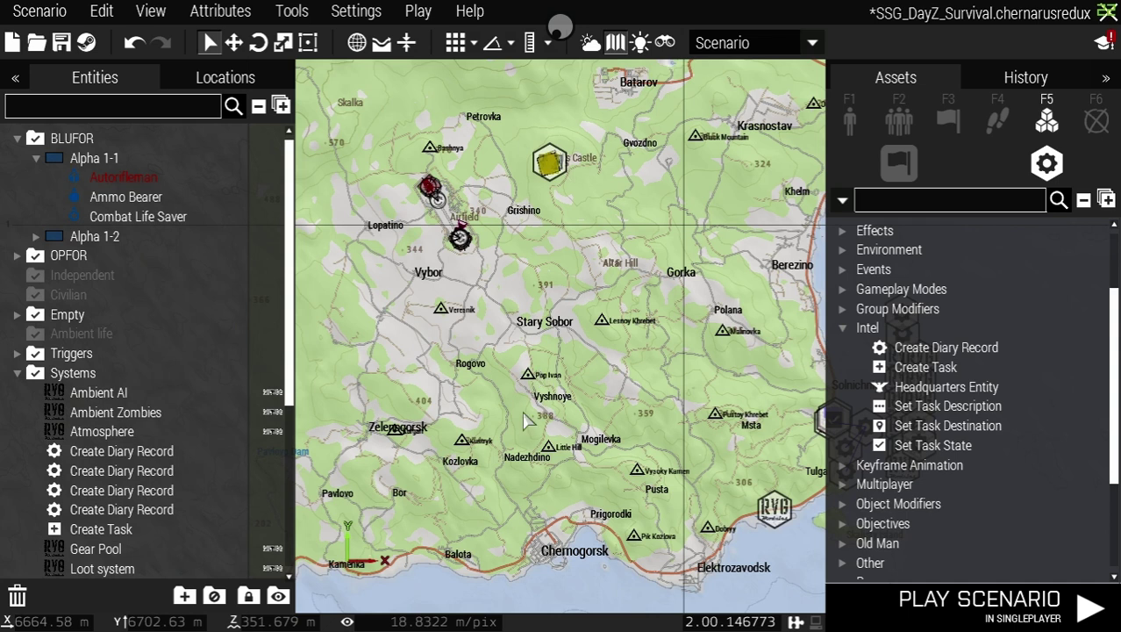
pyautogui.scroll(1, 518, 437)
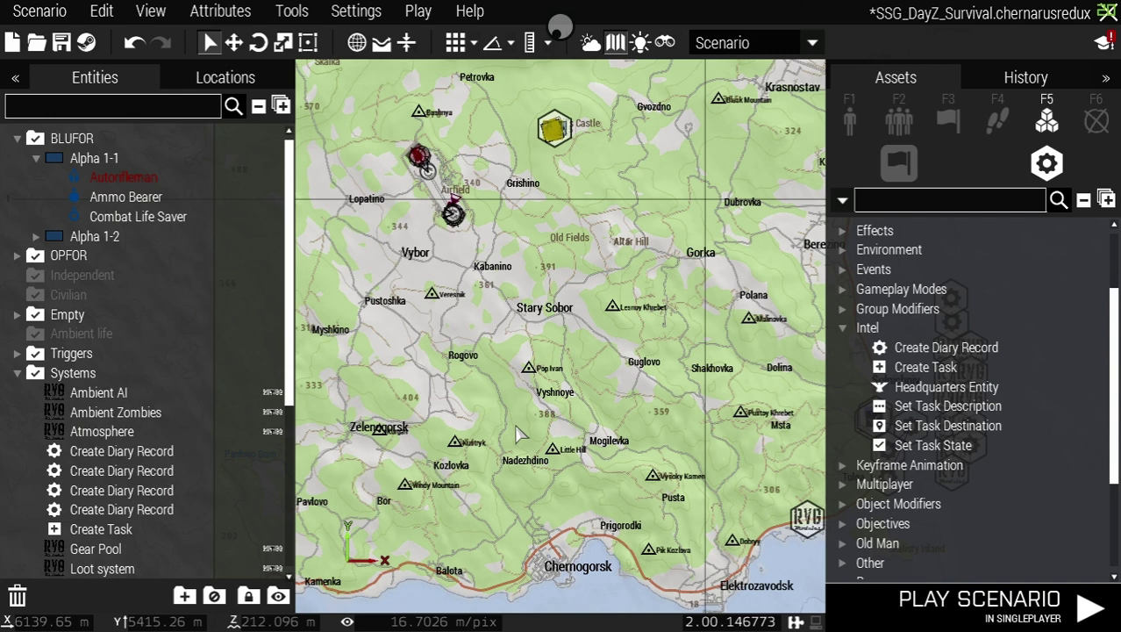
pyautogui.scroll(2, 517, 433)
pyautogui.scroll(-2, 503, 431)
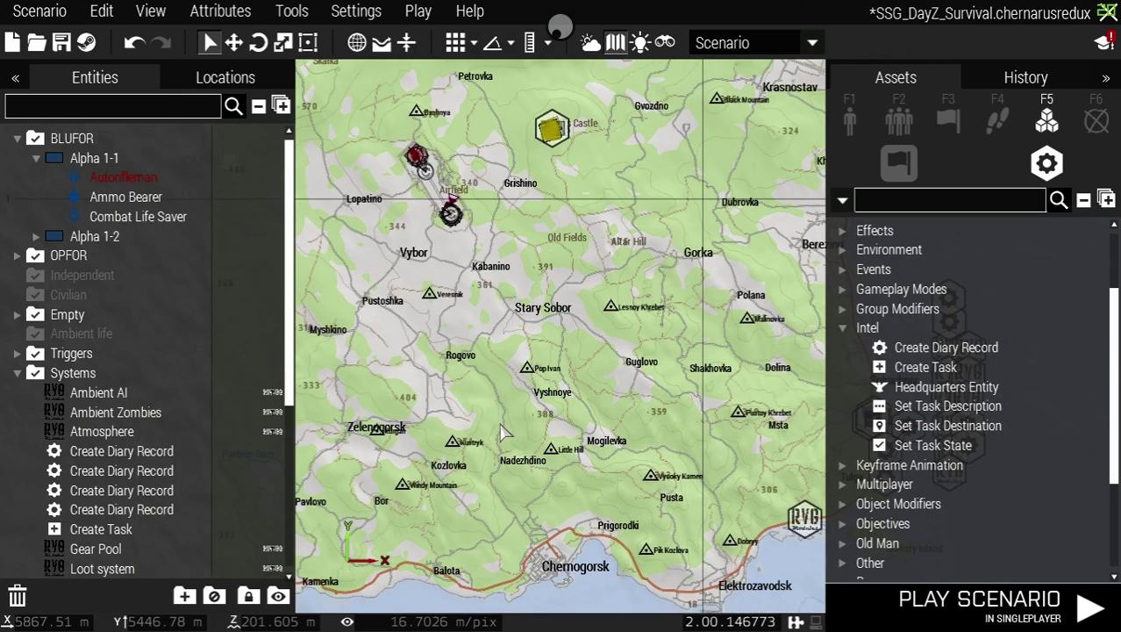
pyautogui.scroll(5, 467, 195)
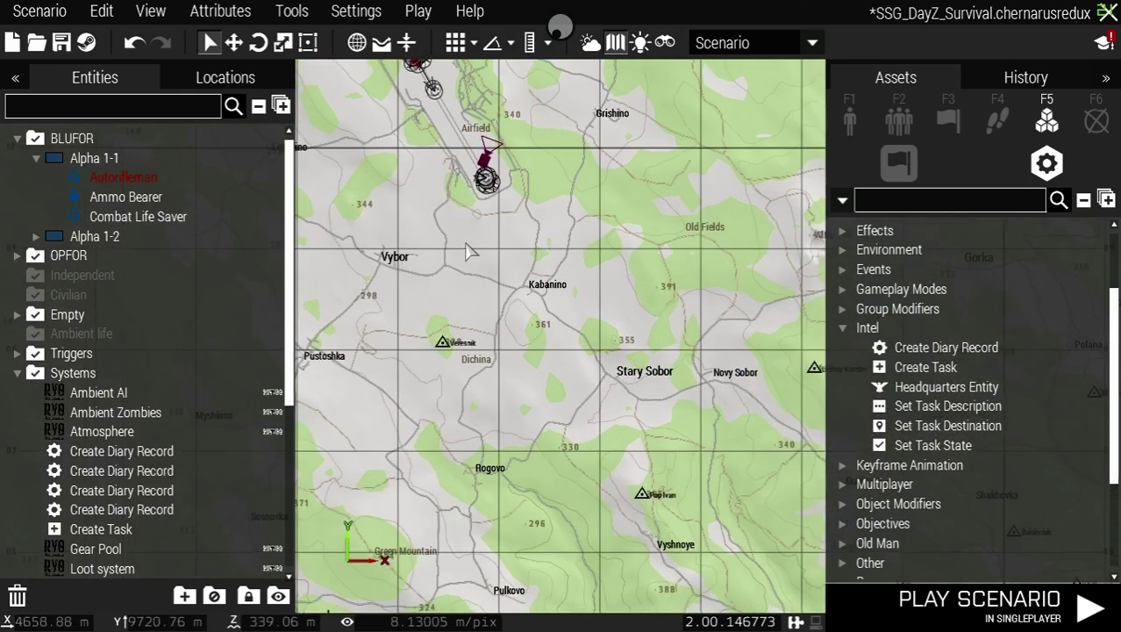
pyautogui.moveTo(466, 191); pyautogui.dragTo(476, 307, button='right')
pyautogui.scroll(2, 479, 285)
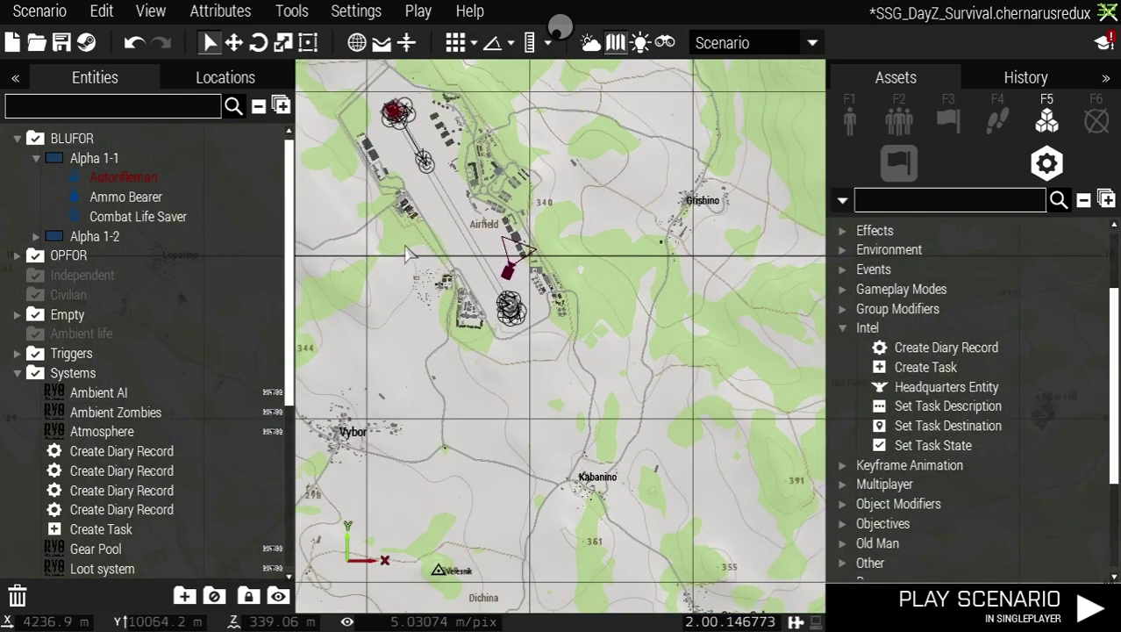
pyautogui.scroll(2, 407, 255)
pyautogui.scroll(6, 488, 248)
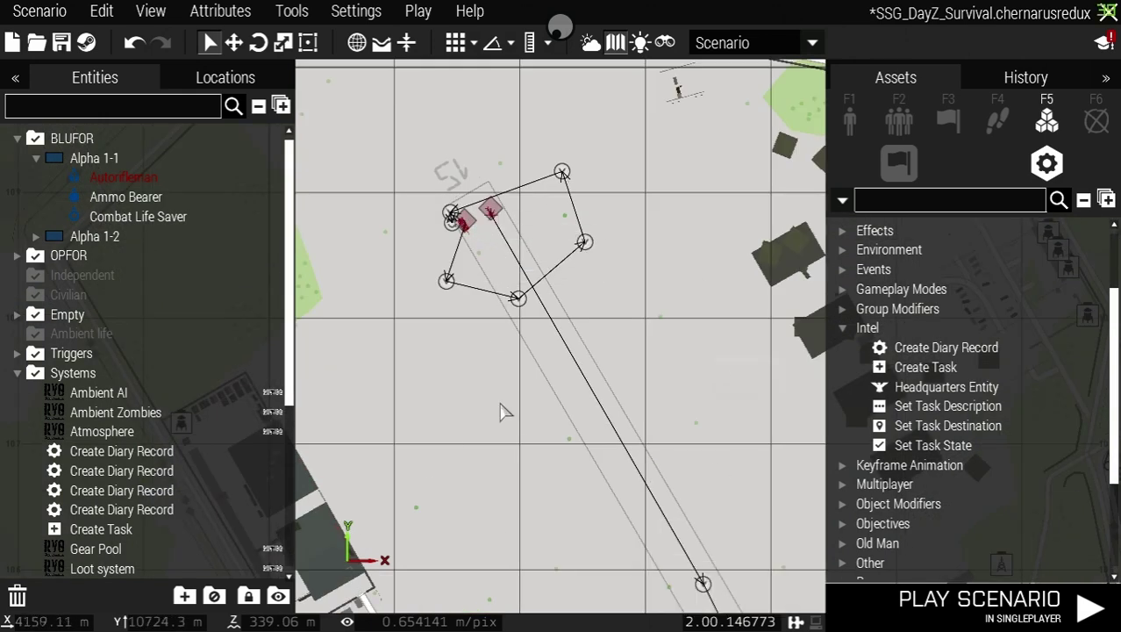
# Step: Examine the airfield runway from the northwestern patrol route down to the enemy group at its southeastern end
pyautogui.scroll(-2, 581, 447)
pyautogui.moveTo(641, 468); pyautogui.dragTo(589, 356, button='right')
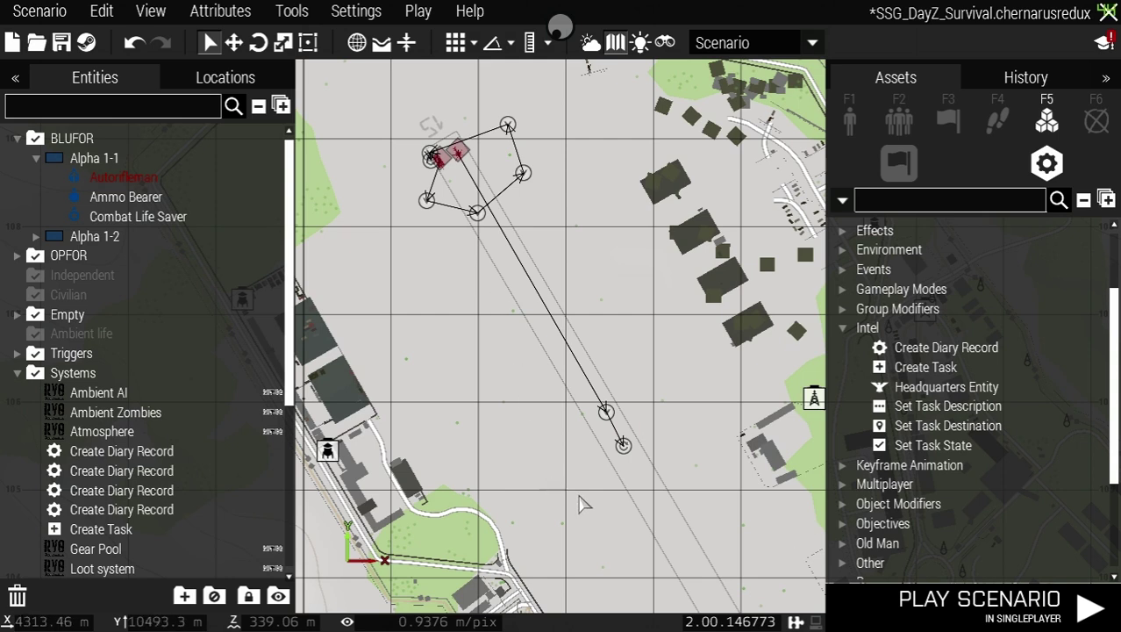
pyautogui.scroll(-1, 588, 502)
pyautogui.scroll(-1, 588, 502)
pyautogui.moveTo(588, 502); pyautogui.dragTo(521, 320, button='right')
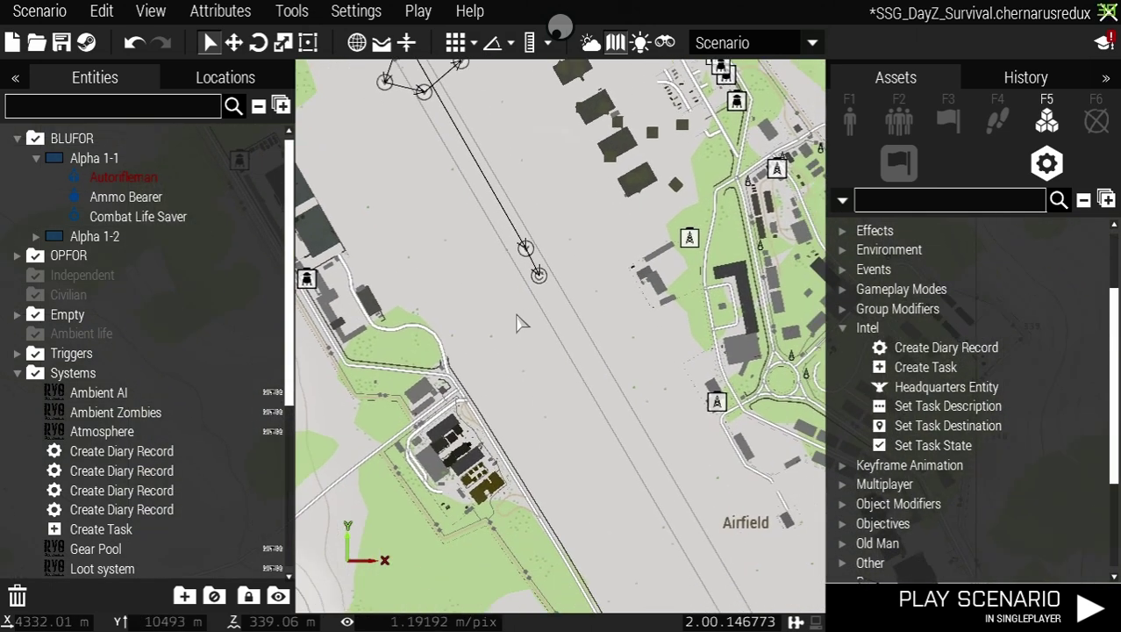
pyautogui.scroll(-1, 609, 433)
pyautogui.moveTo(609, 434); pyautogui.dragTo(551, 333, button='right')
pyautogui.scroll(-5, 590, 408)
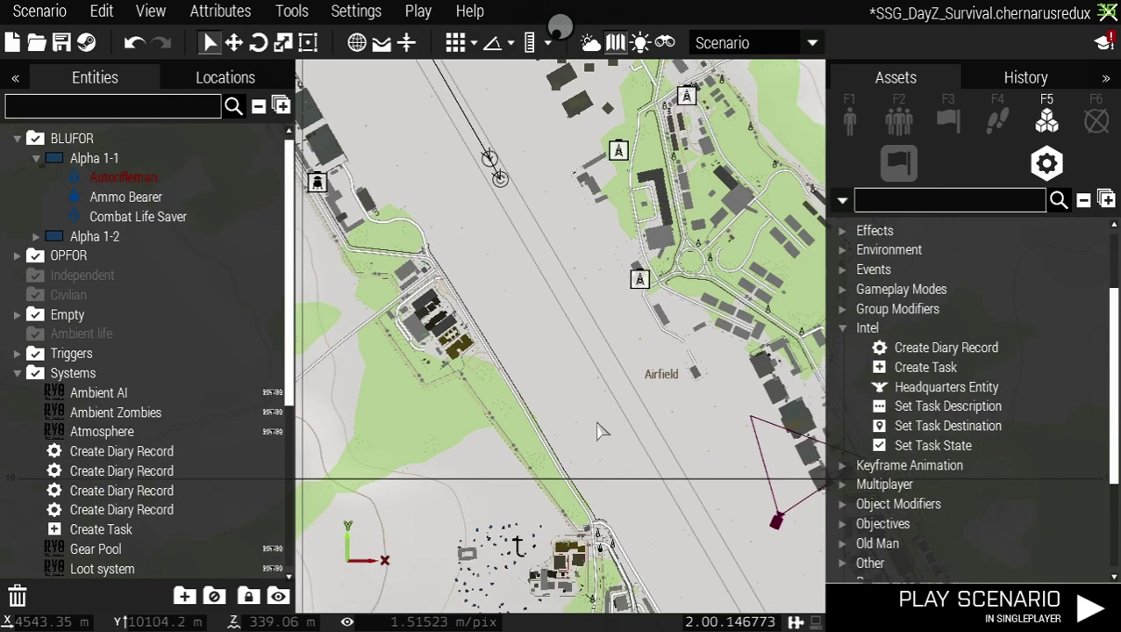
pyautogui.scroll(-2, 602, 428)
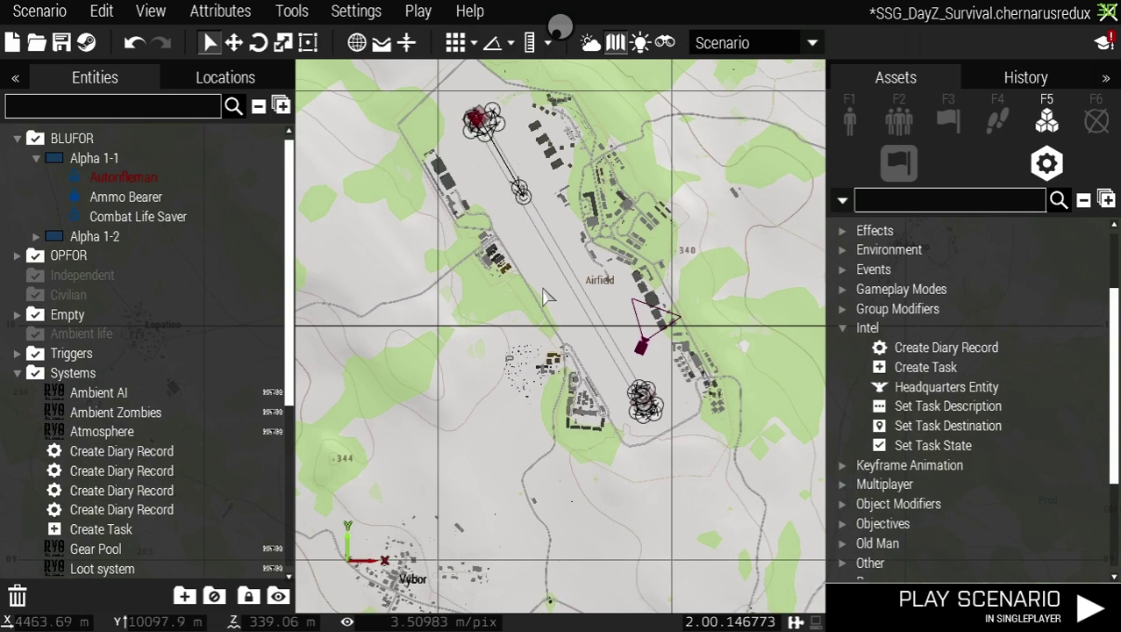
# Step: Find Stary Sobor and Novy Sobor on the map and examine the area between the two towns
pyautogui.scroll(-10, 544, 296)
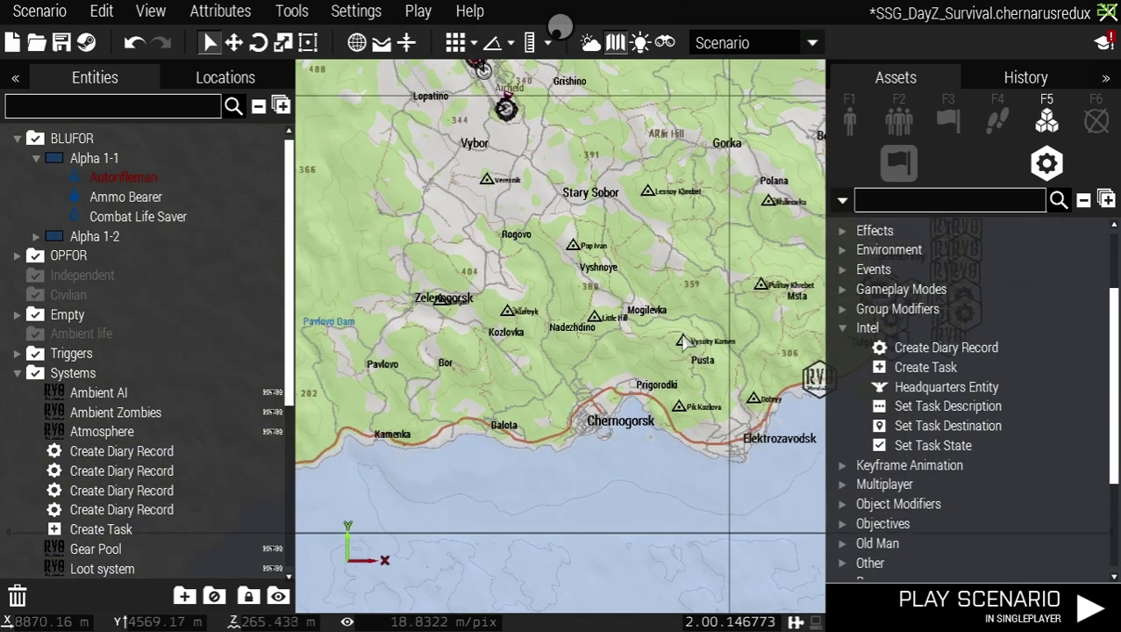
pyautogui.moveTo(683, 342); pyautogui.dragTo(674, 469, button='right')
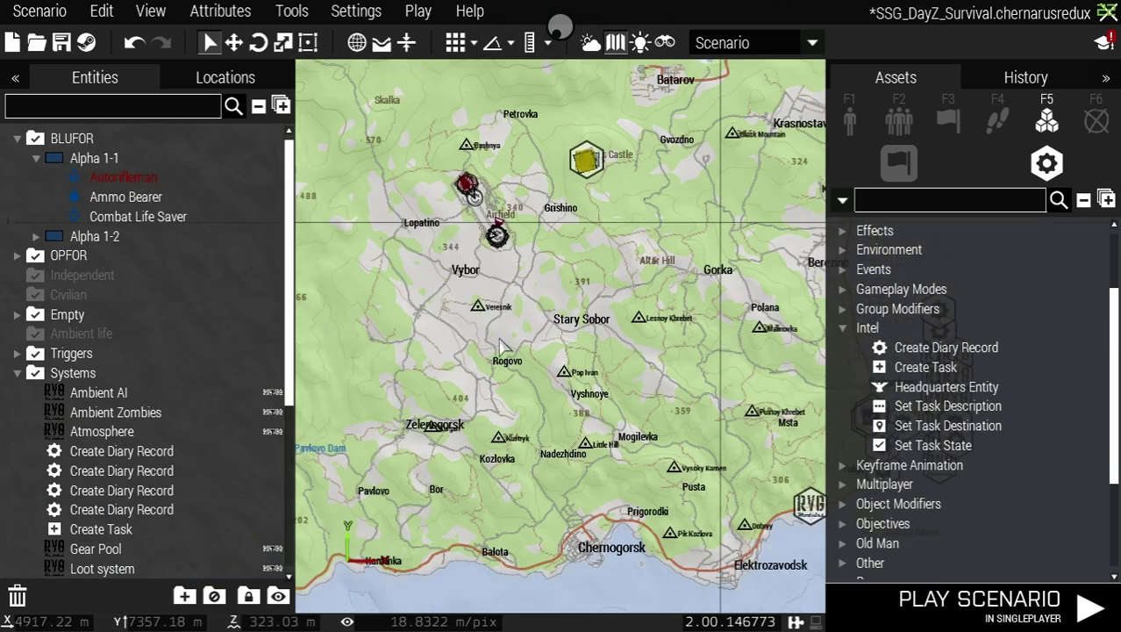
pyautogui.scroll(4, 504, 343)
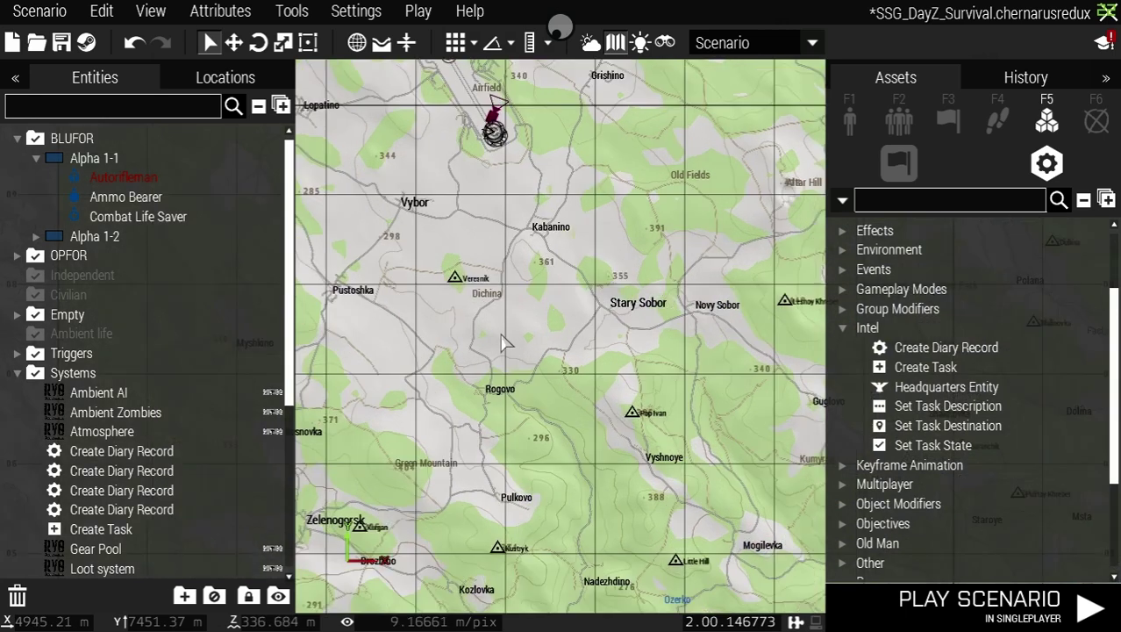
pyautogui.scroll(2, 504, 342)
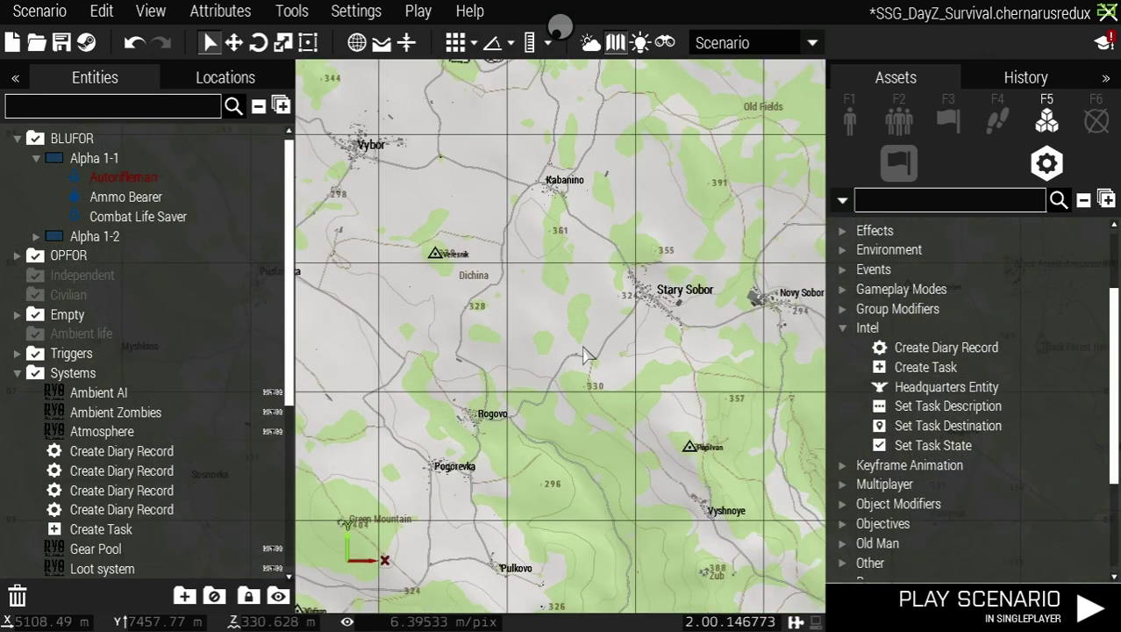
pyautogui.scroll(3, 586, 354)
pyautogui.moveTo(668, 334); pyautogui.dragTo(395, 285, button='right')
pyautogui.scroll(2, 373, 276)
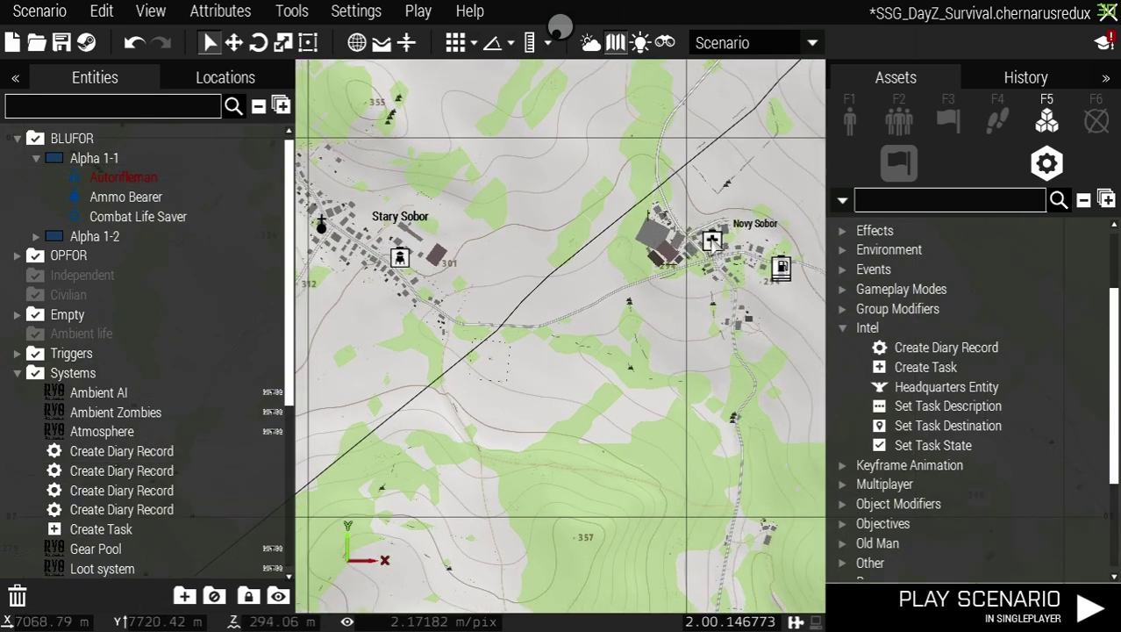
pyautogui.scroll(1, 712, 243)
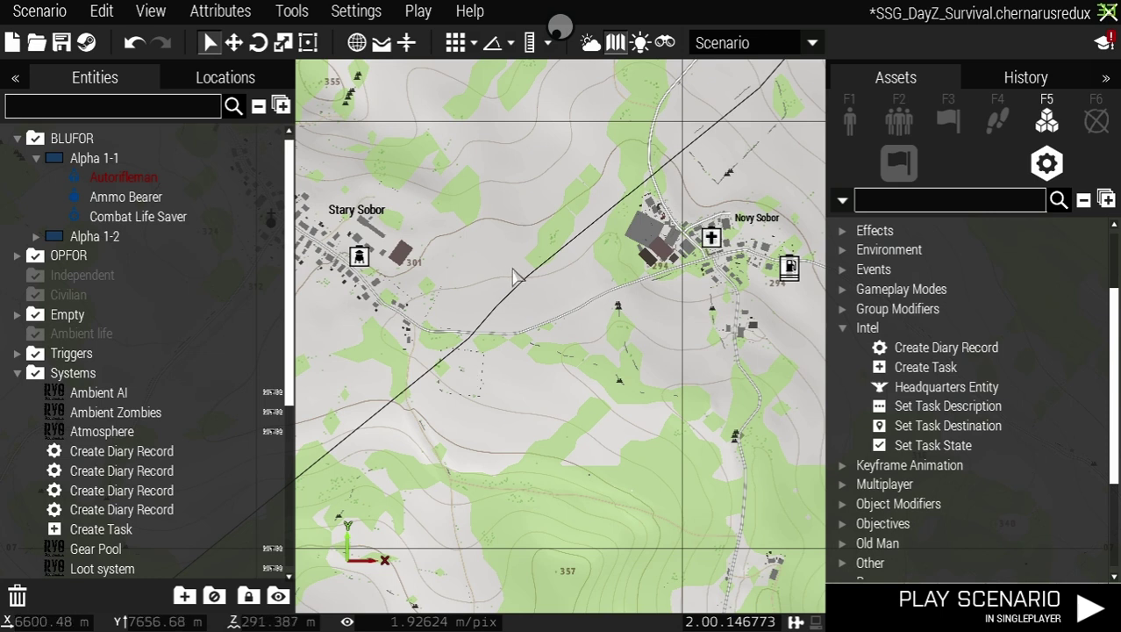
# Step: Survey the map from Stary Sobor across to Solnichniy and the modules along the east coast
pyautogui.scroll(-2, 546, 278)
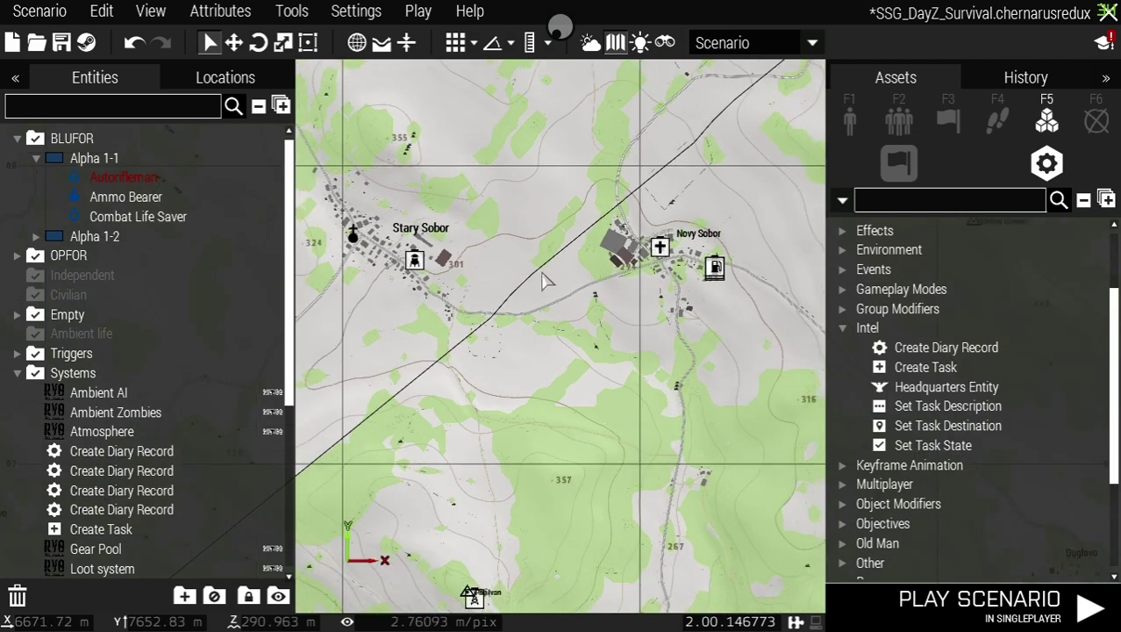
pyautogui.scroll(-5, 546, 278)
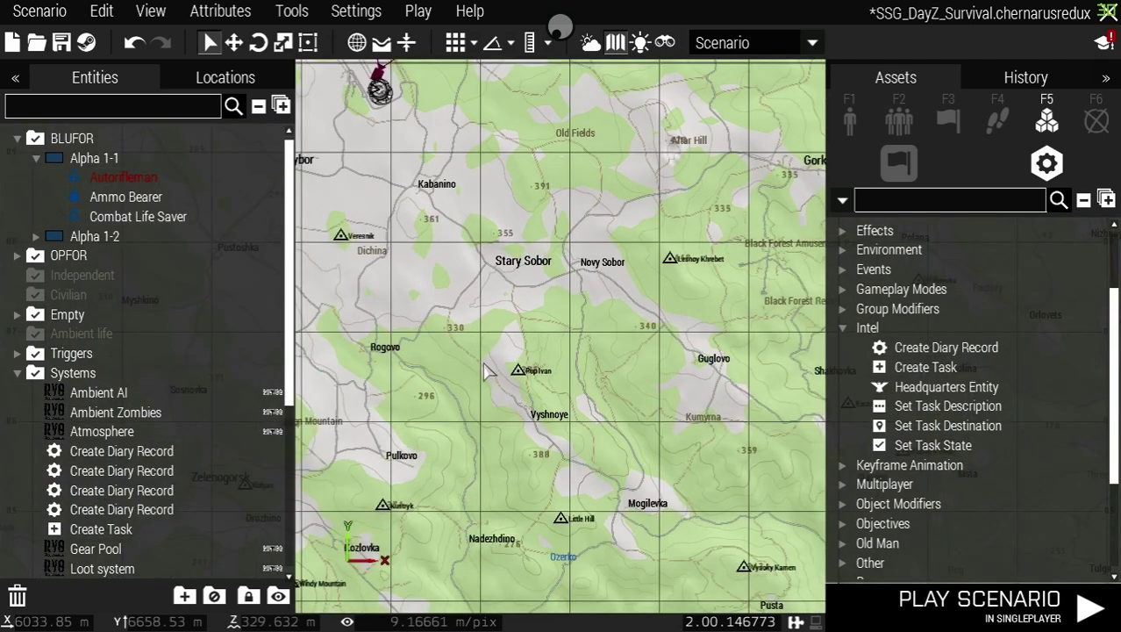
pyautogui.scroll(-3, 526, 366)
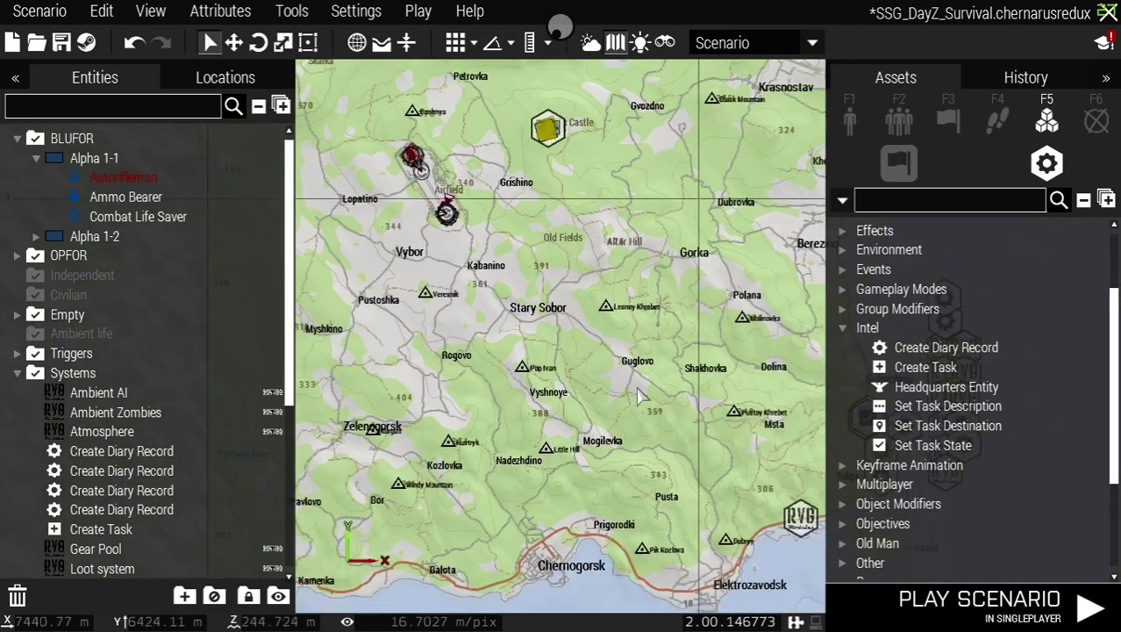
pyautogui.moveTo(655, 411); pyautogui.dragTo(647, 319, button='right')
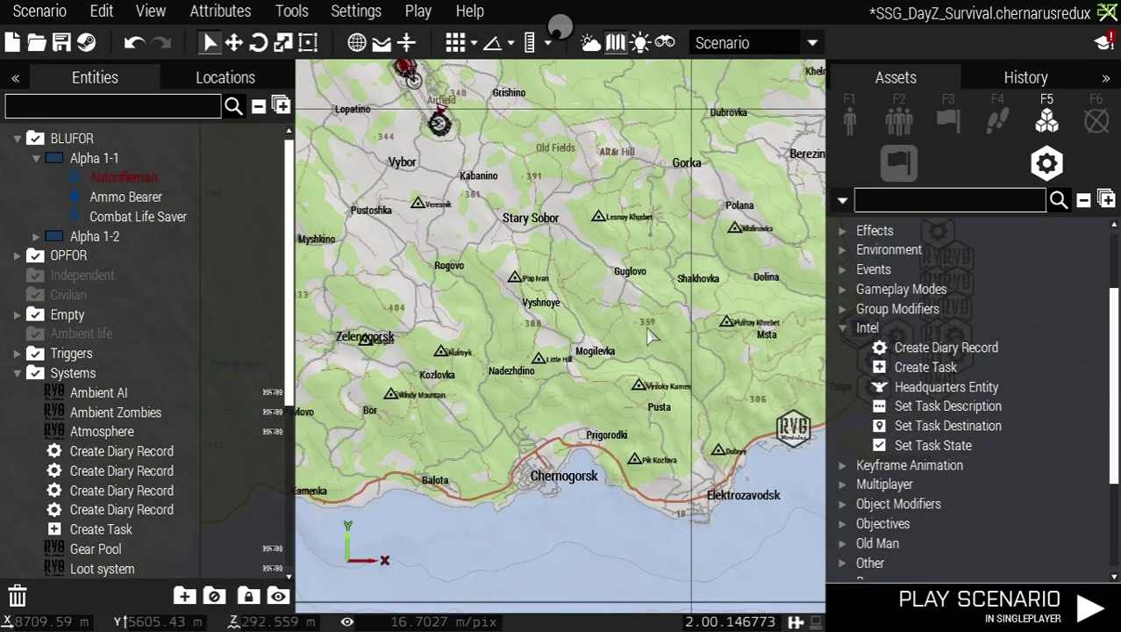
pyautogui.moveTo(762, 358); pyautogui.dragTo(593, 387, button='right')
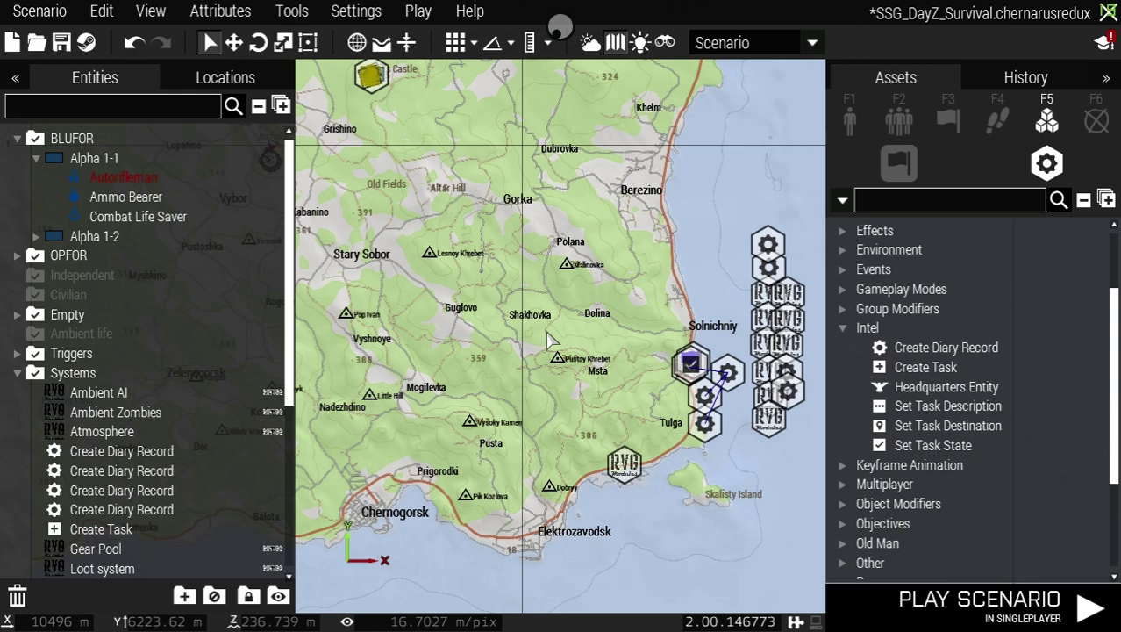
pyautogui.moveTo(407, 298); pyautogui.dragTo(432, 310, button='right')
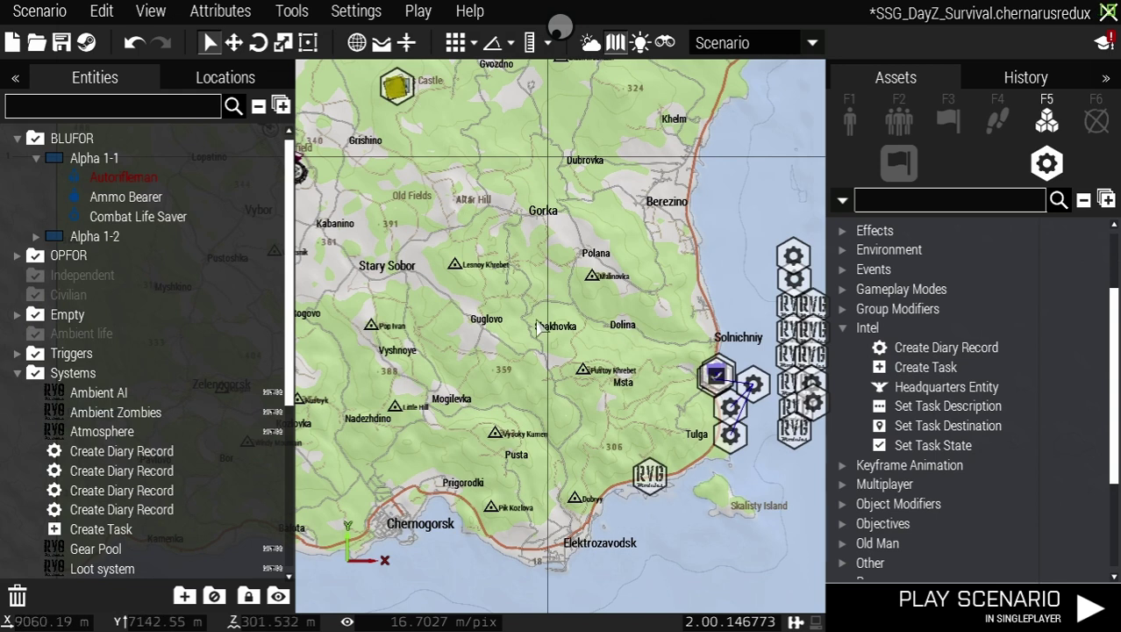
# Step: Examine the scenario's export options, including singleplayer and multiplayer export
pyautogui.click(40, 18)
pyautogui.moveTo(153, 201)
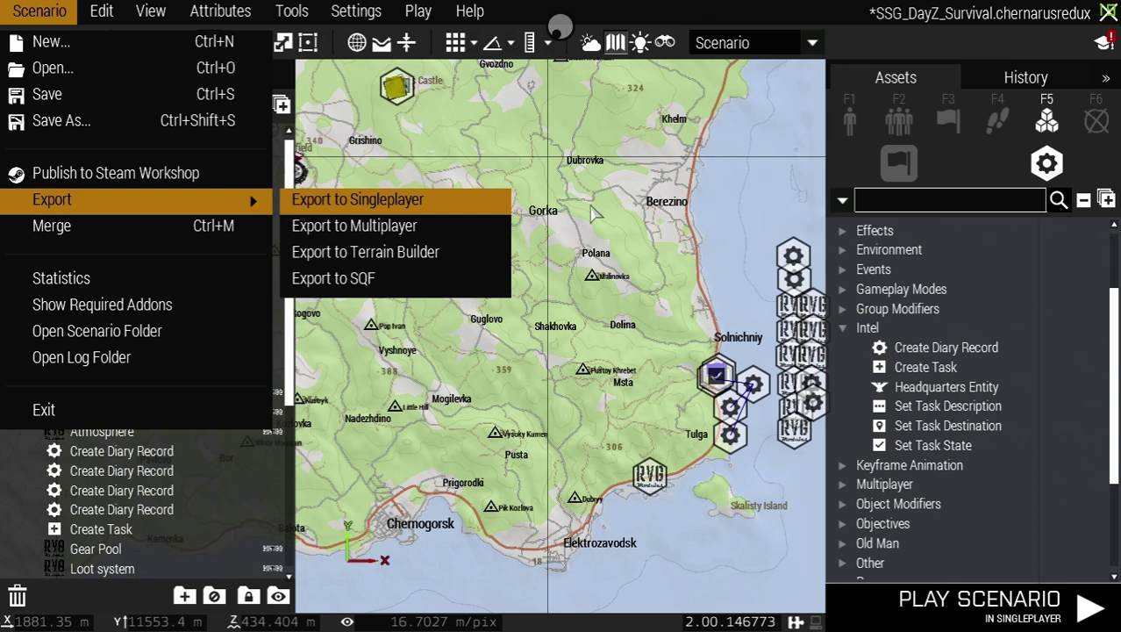
pyautogui.press('Escape')
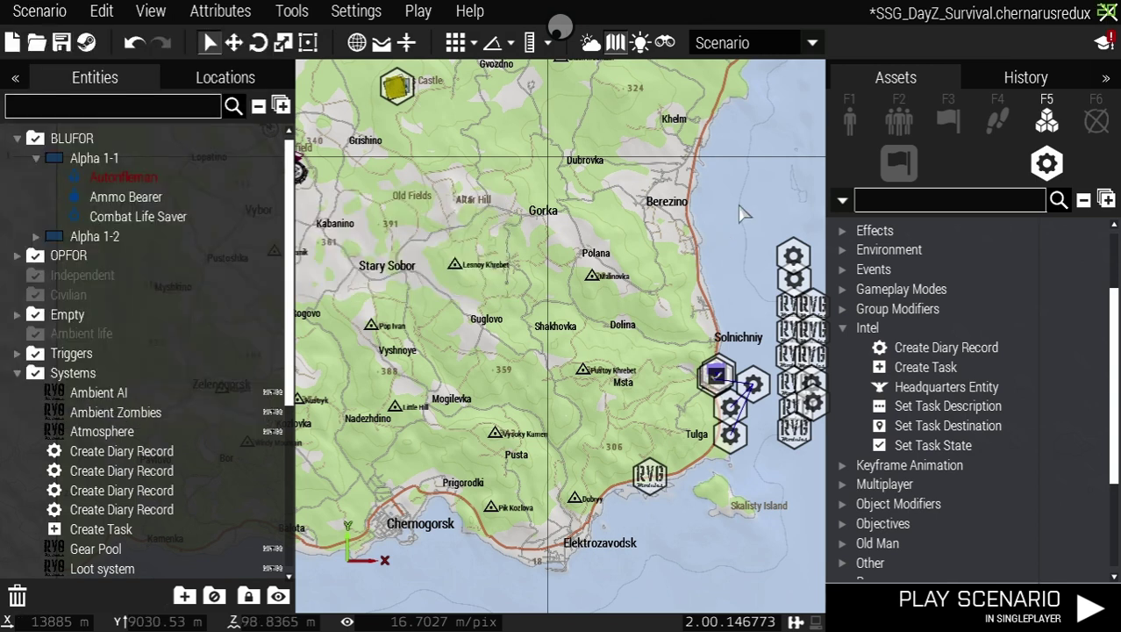
# Step: View the scenario's general attributes with the presentation and overview settings, then close them without changes
pyautogui.click(40, 12)
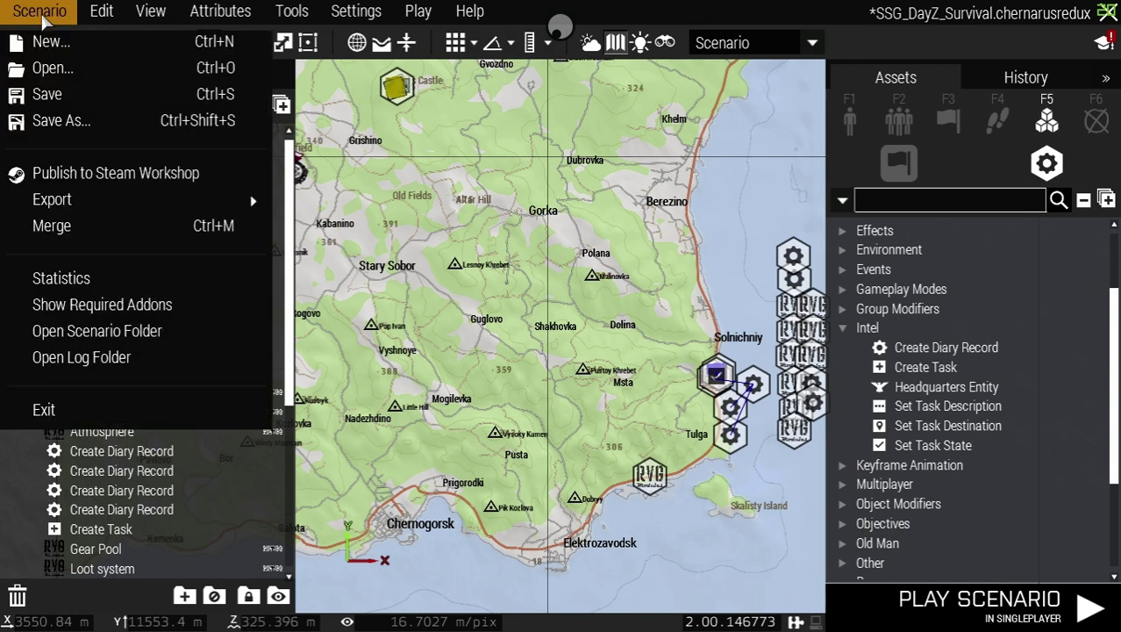
pyautogui.click(292, 13)
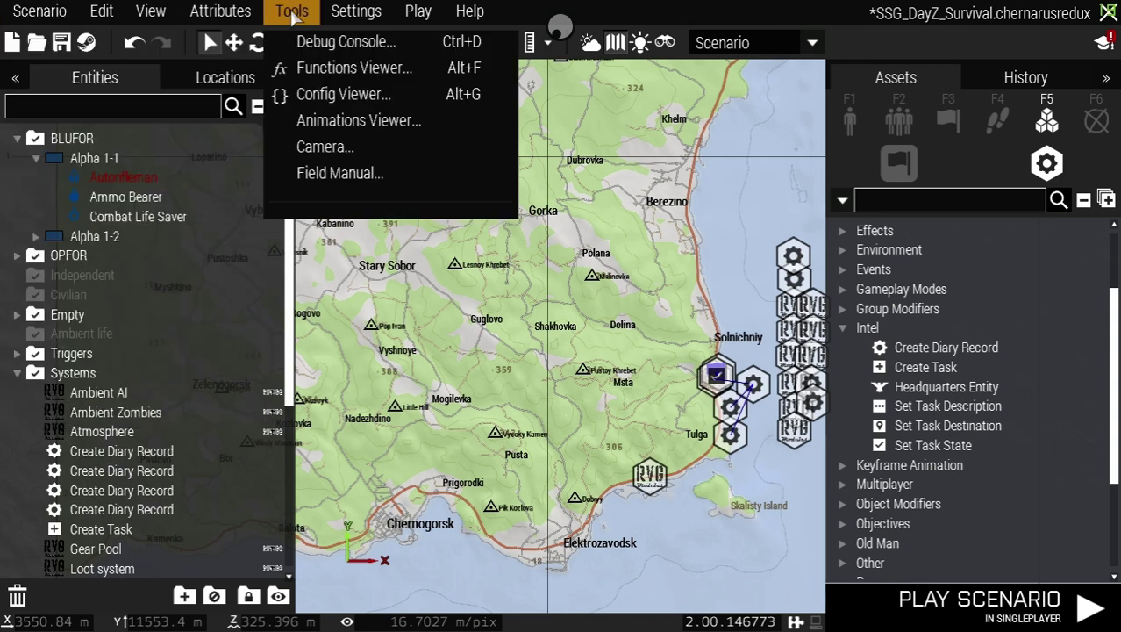
pyautogui.click(339, 15)
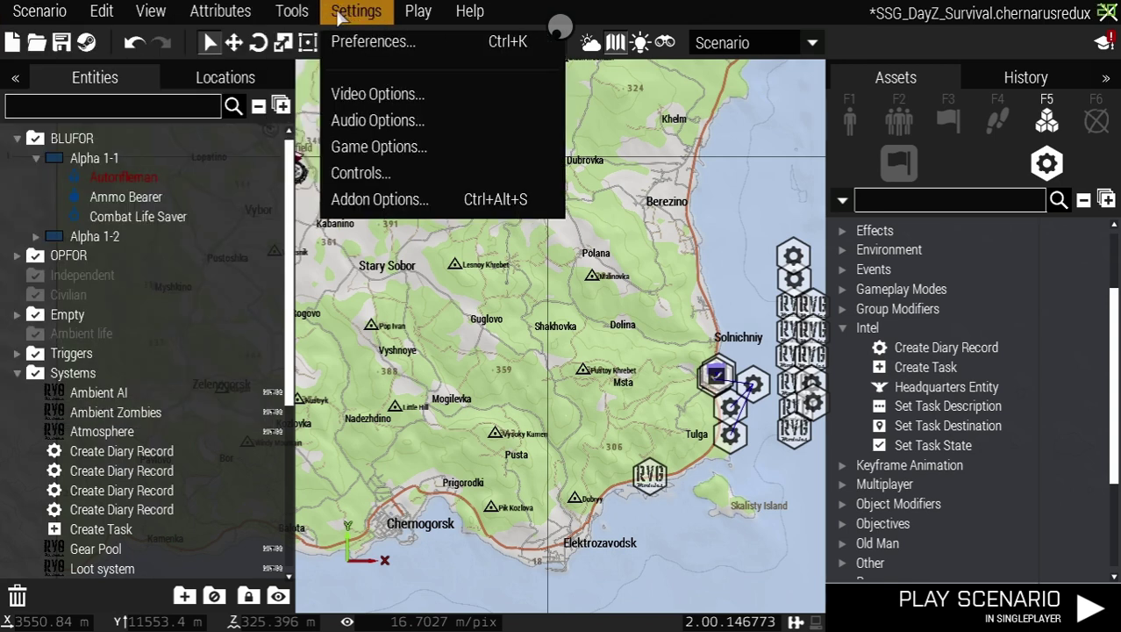
pyautogui.click(220, 11)
pyautogui.click(257, 42)
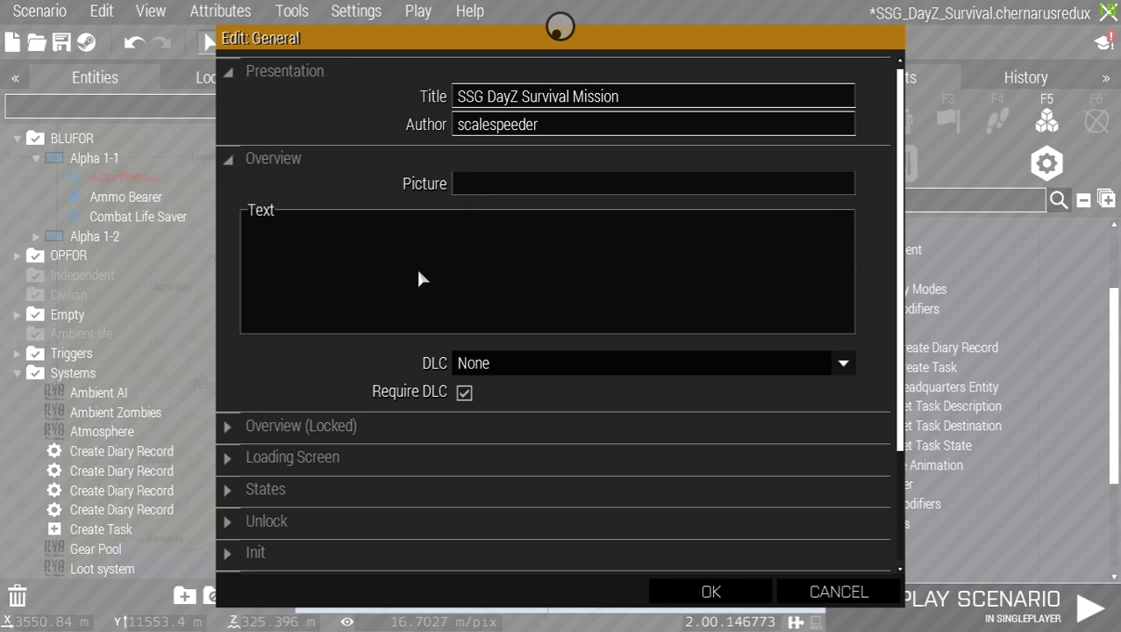
pyautogui.click(839, 591)
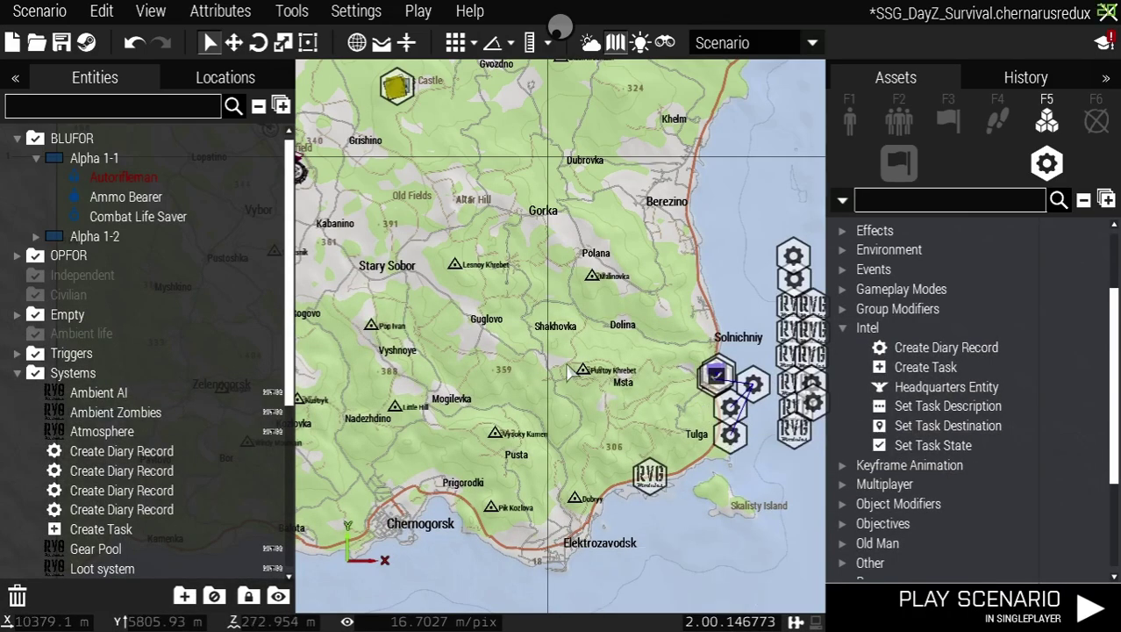
# Step: Switch from the map to the 3D view and survey the airfield's hangars, helicopters, fuel tanks and runway
pyautogui.moveTo(607, 380); pyautogui.dragTo(556, 369, button='right')
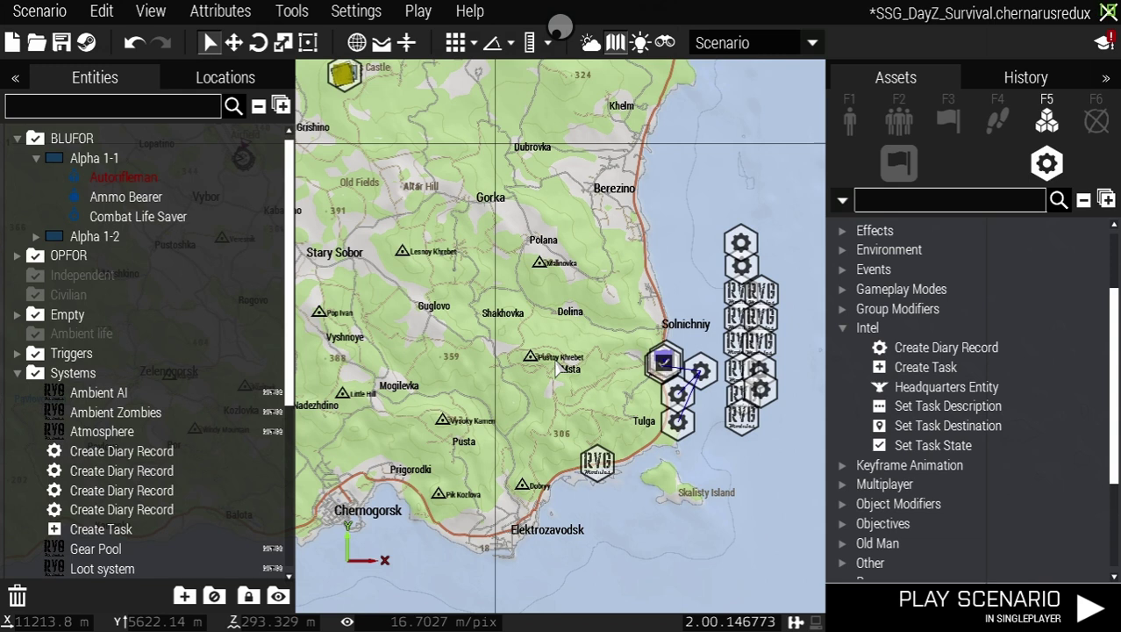
pyautogui.press('m')
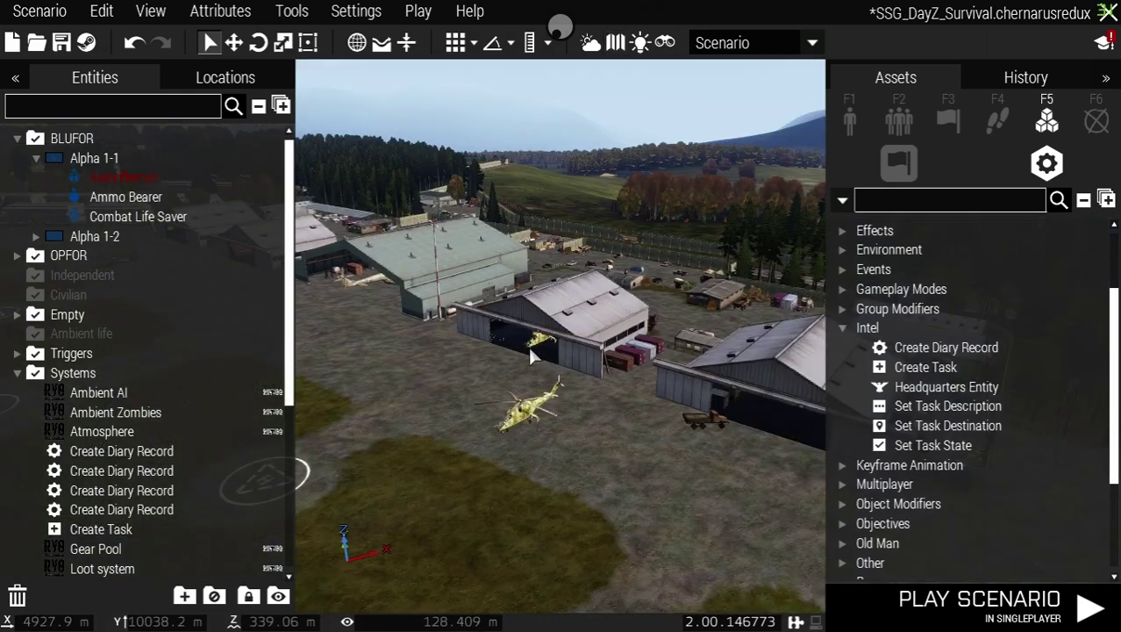
pyautogui.moveTo(468, 470); pyautogui.dragTo(783, 480, button='right')
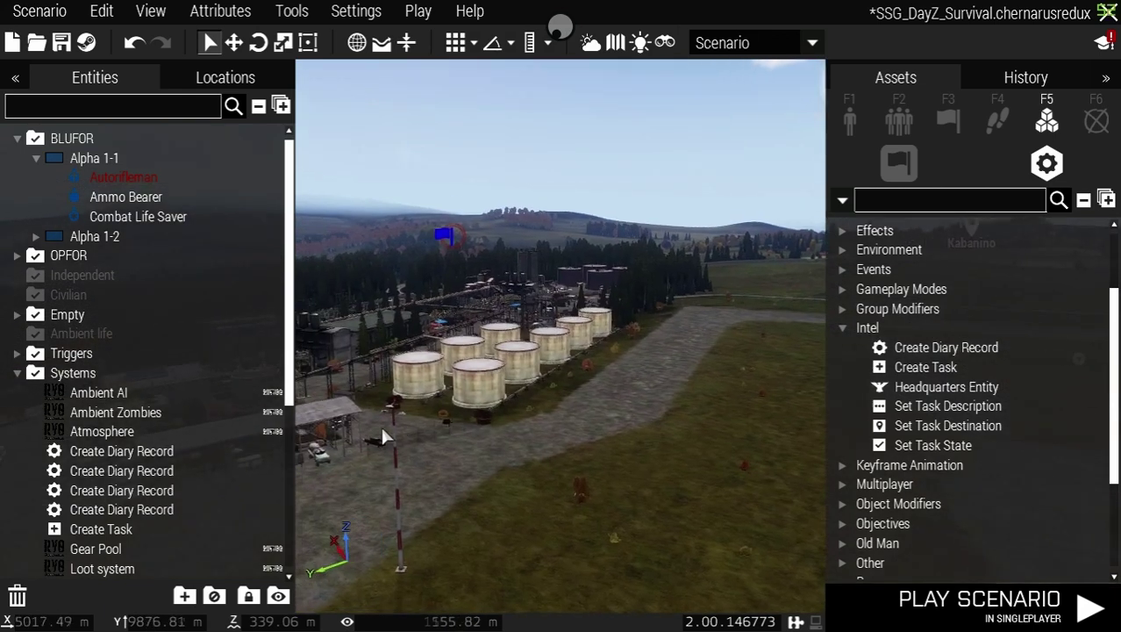
pyautogui.moveTo(392, 428); pyautogui.dragTo(351, 447, button='right')
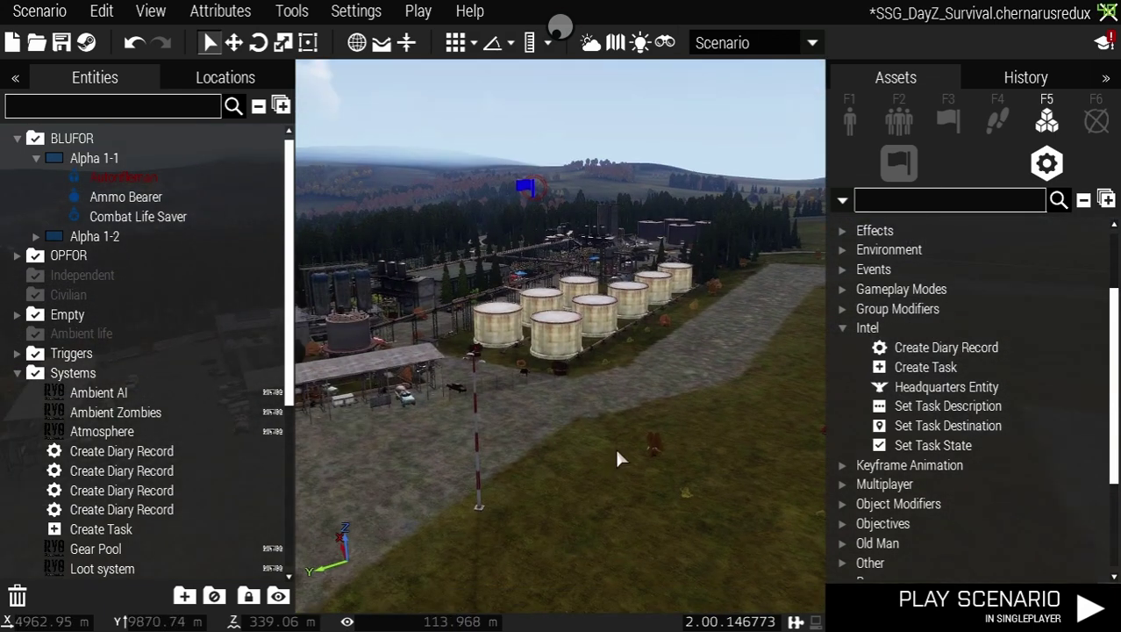
pyautogui.moveTo(617, 453); pyautogui.dragTo(427, 468, button='right')
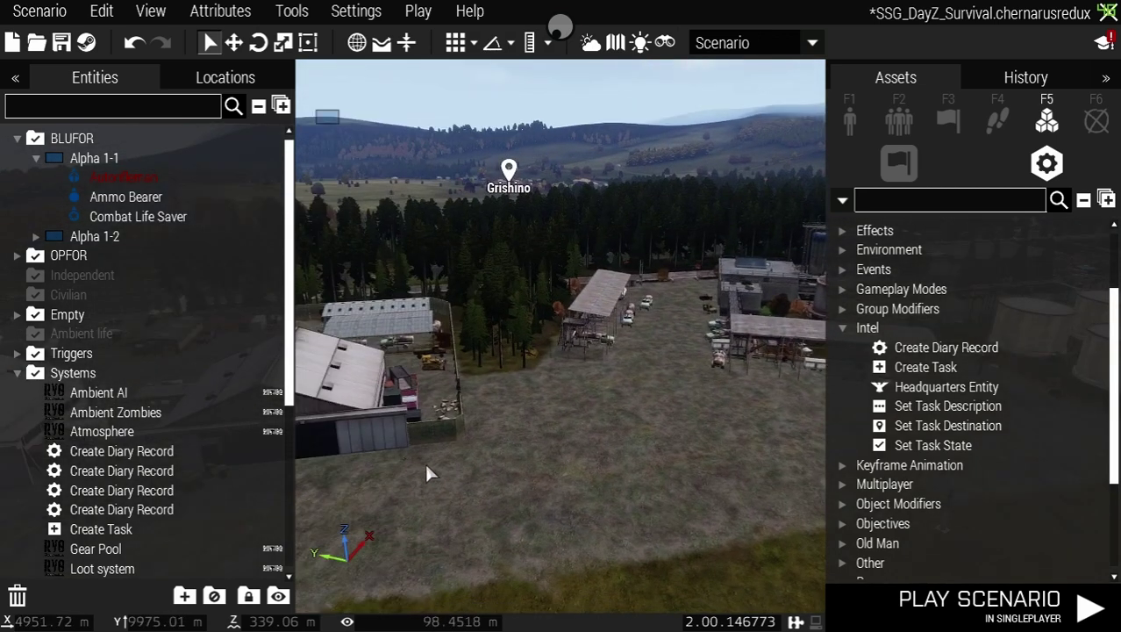
pyautogui.moveTo(426, 465); pyautogui.dragTo(334, 435, button='right')
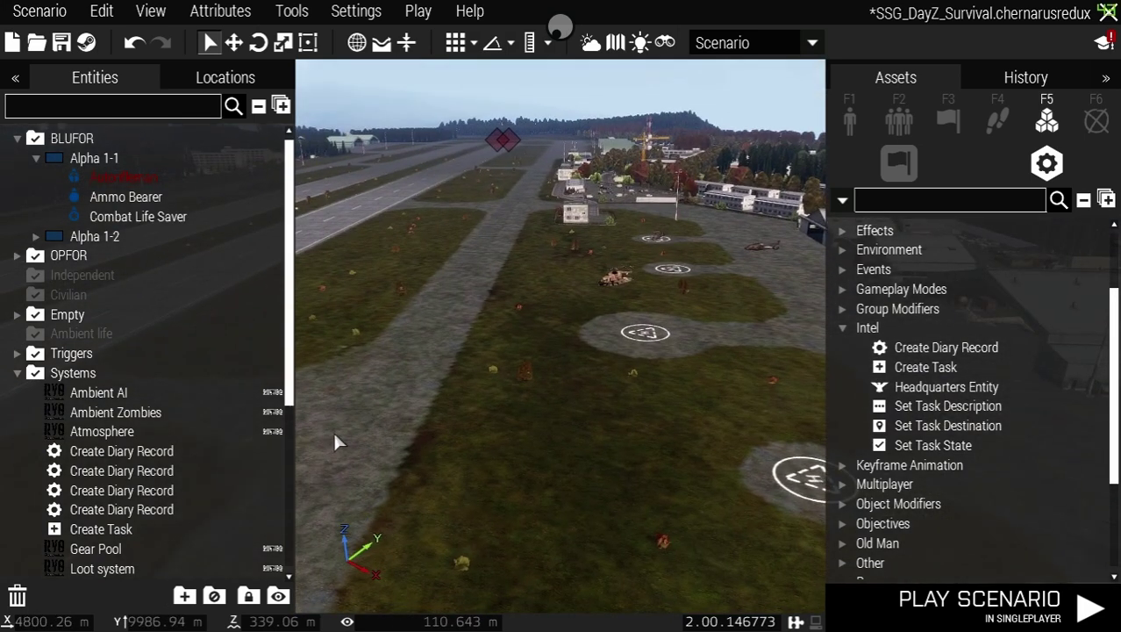
pyautogui.moveTo(469, 426); pyautogui.dragTo(663, 411, button='right')
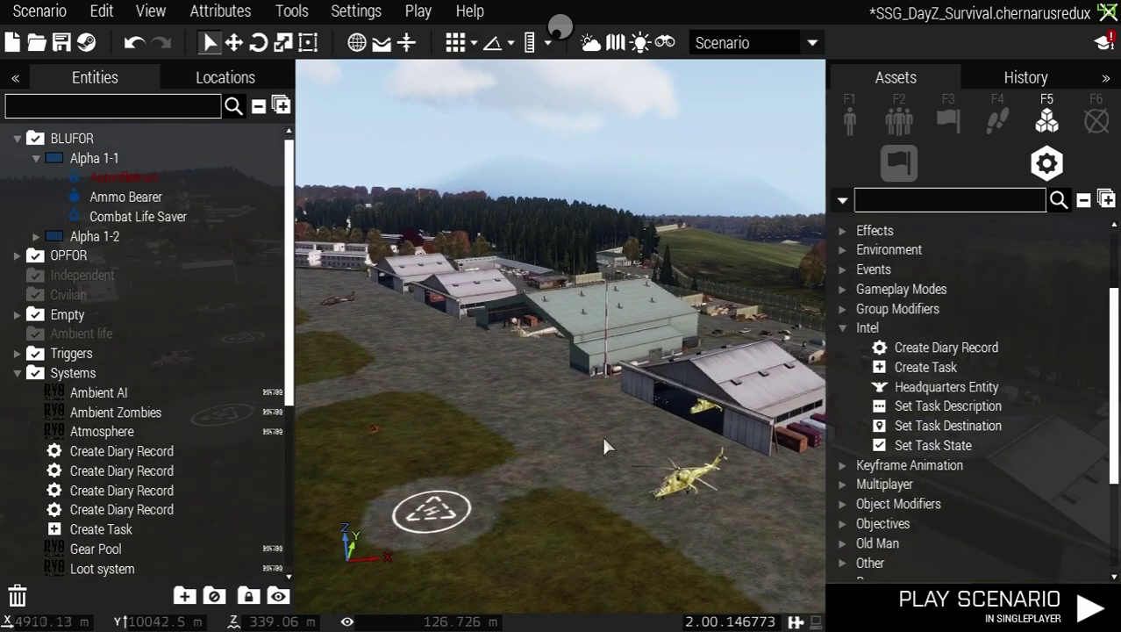
pyautogui.moveTo(573, 449); pyautogui.dragTo(777, 475, button='right')
pyautogui.moveTo(649, 499); pyautogui.dragTo(793, 499, button='right')
pyautogui.moveTo(646, 492); pyautogui.dragTo(230, 440, button='right')
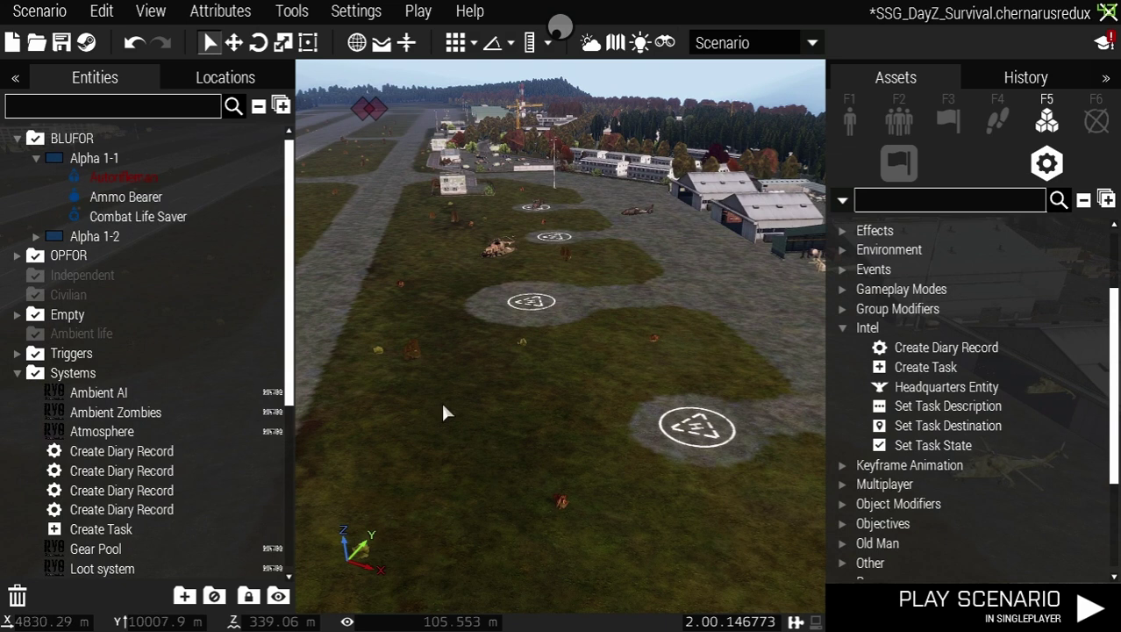
pyautogui.moveTo(440, 400); pyautogui.dragTo(368, 363, button='right')
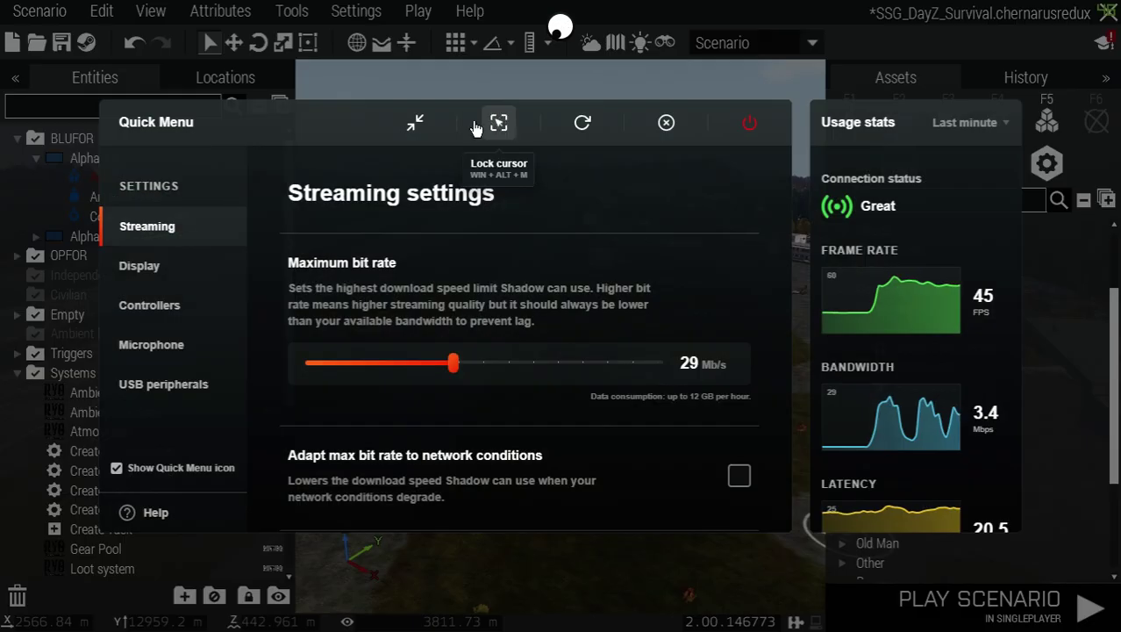
# Step: Take the Shadow streaming window out of full screen
pyautogui.click(416, 123)
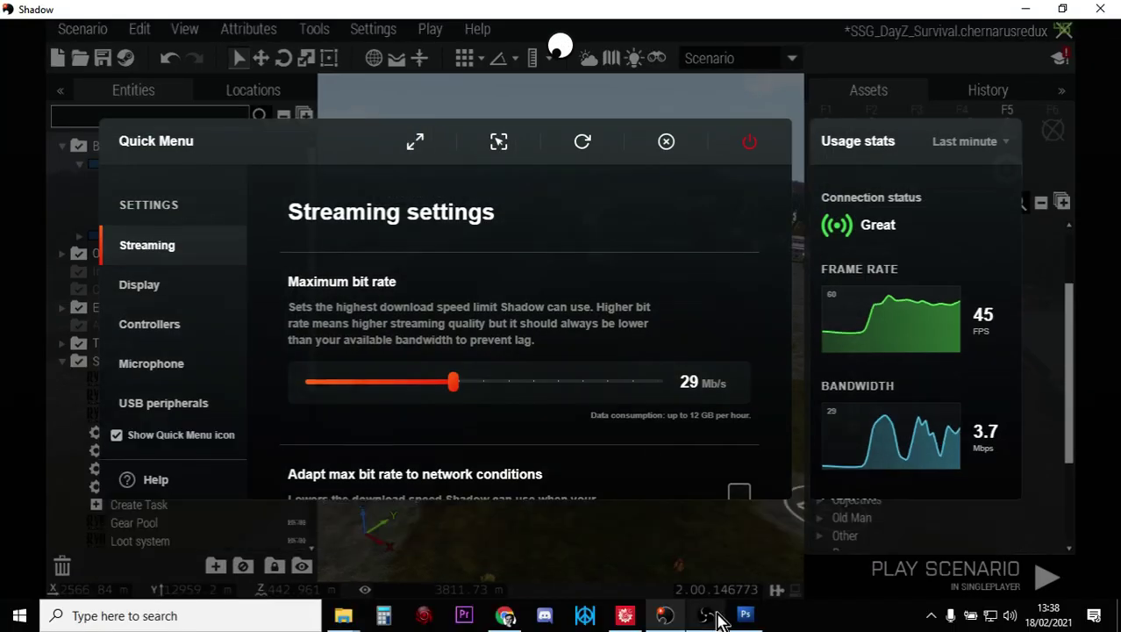